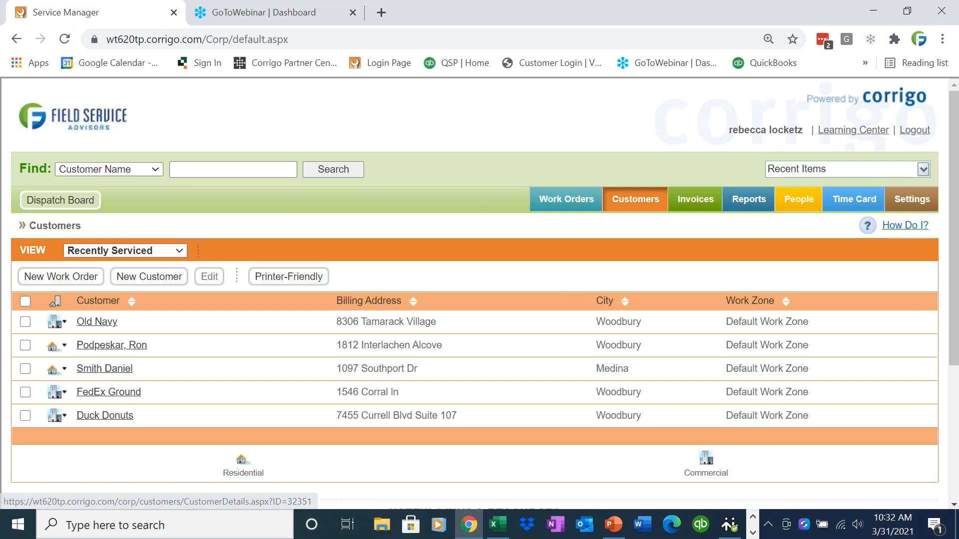
Search customers by the customer's first name and open the matching residential record located in Medina.
left_click(249, 165)
type("mark")
key("Return")
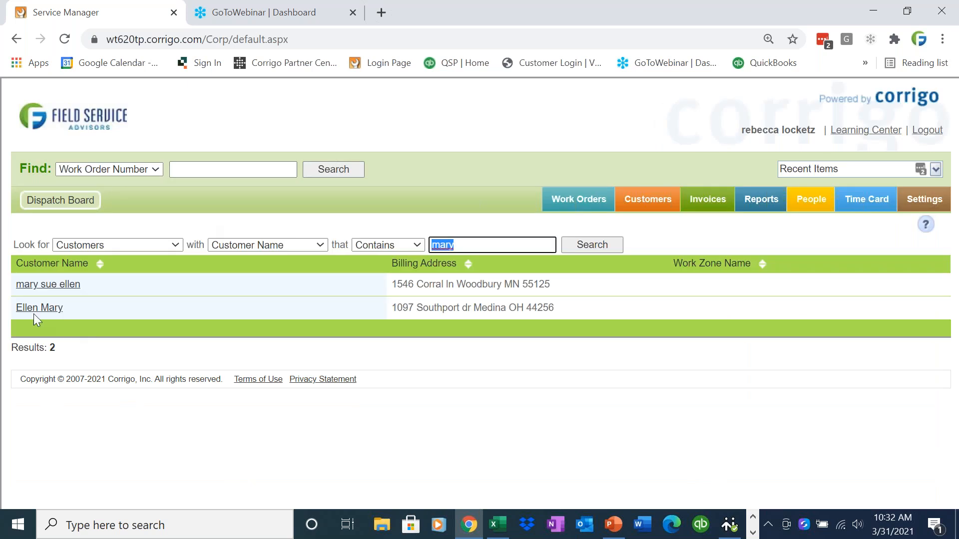
left_click(28, 310)
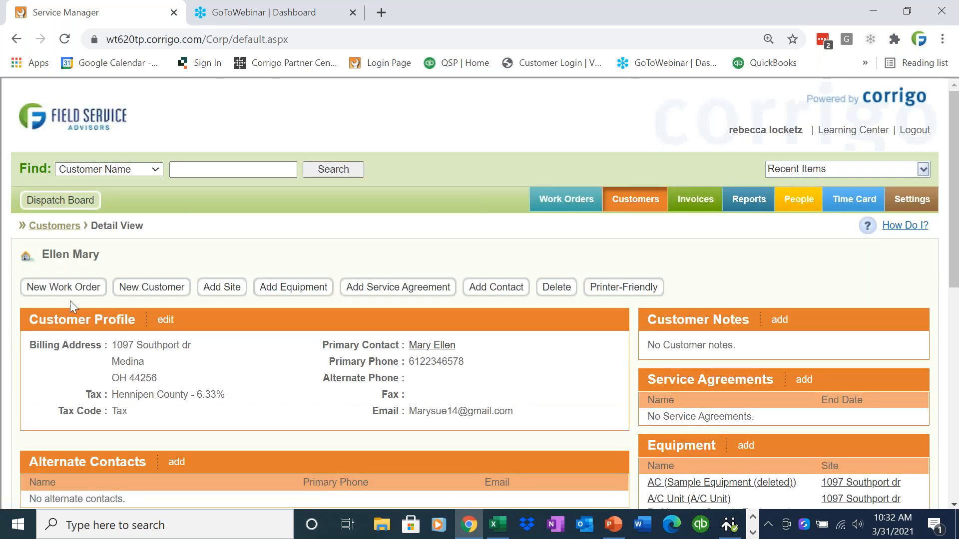
Look over the customer's profile, sites, equipment, recent work orders and invoices.
left_click(229, 169)
type("m")
scroll(229, 169, "down", 5)
right_click(957, 327)
left_click(946, 435)
right_click(957, 387)
left_click(956, 347)
right_click(957, 346)
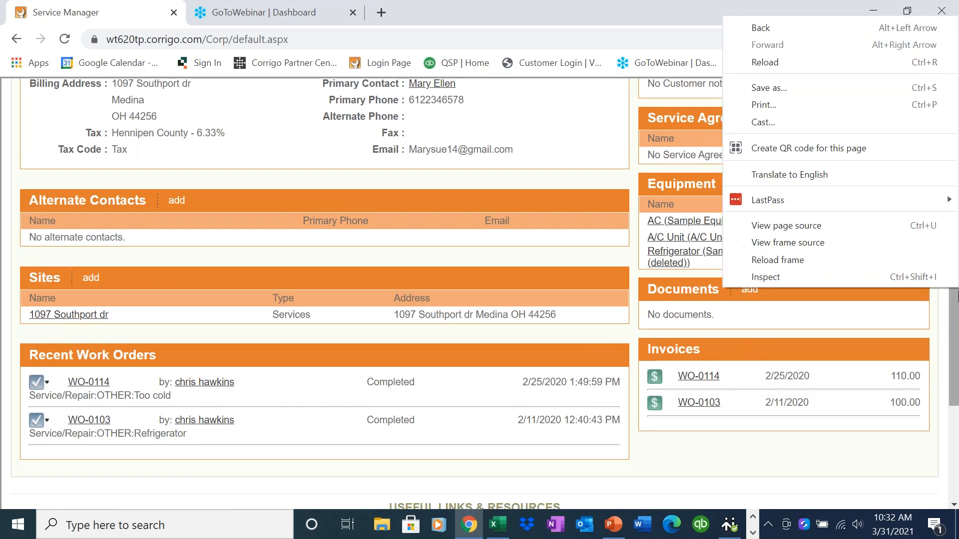
left_click(953, 329)
left_click_drag(952, 334, 941, 223)
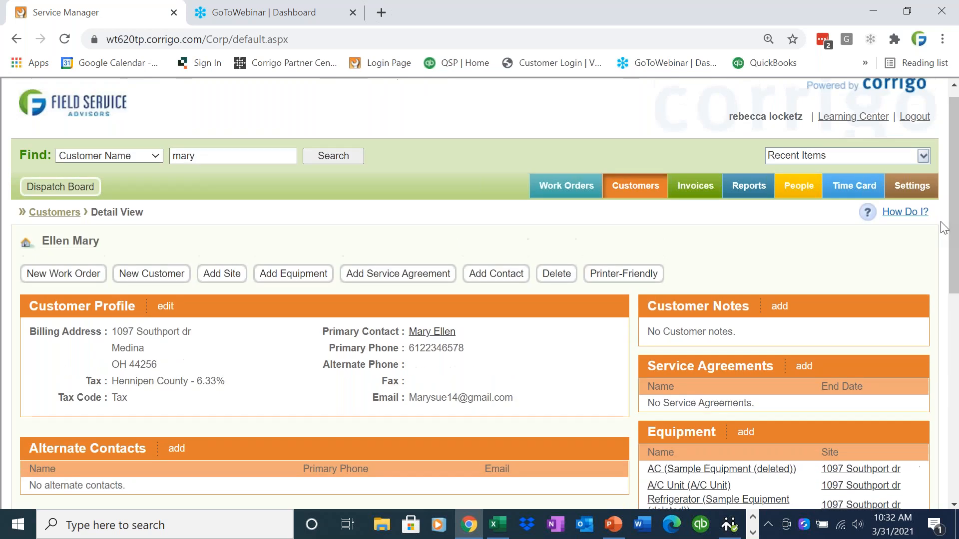
Start a new work order from the customer's record and check the site address in its details.
left_click(71, 274)
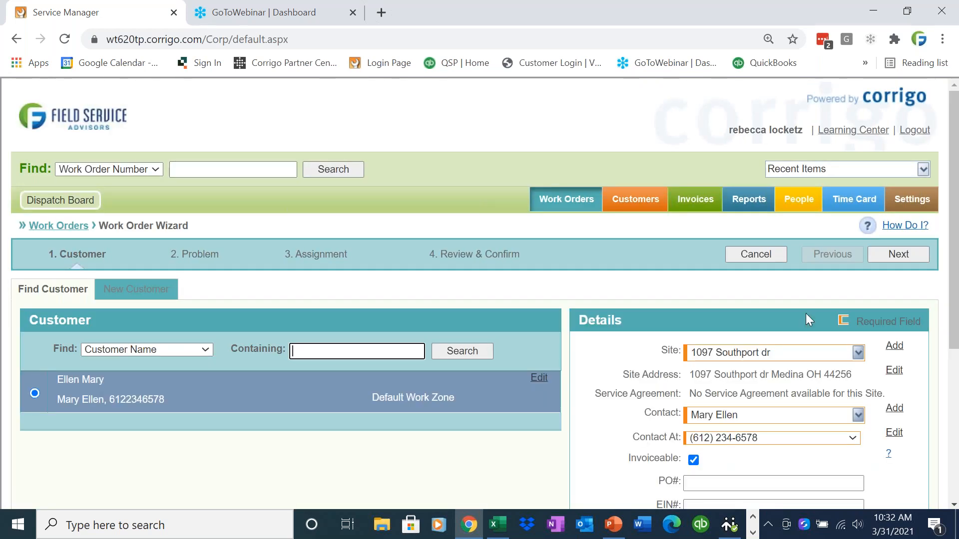
left_click_drag(955, 276, 955, 309)
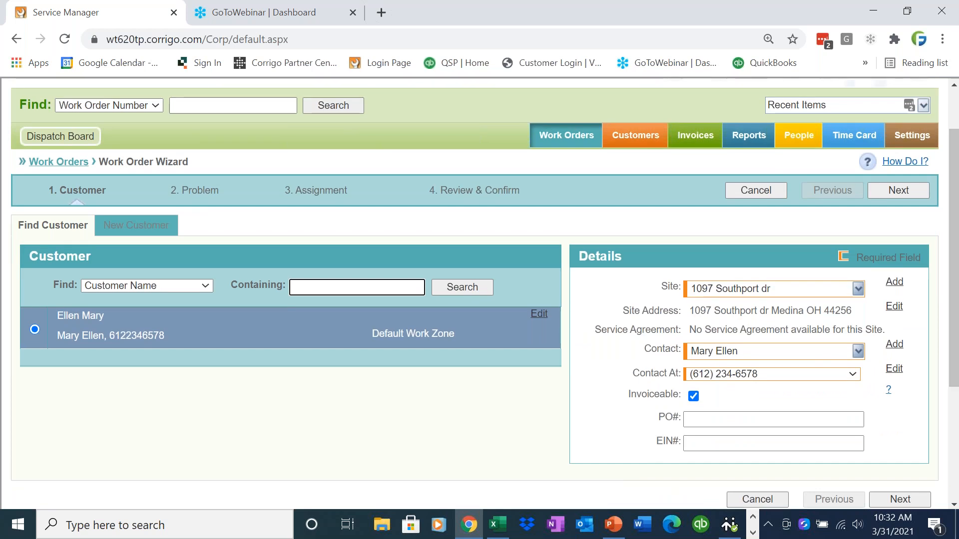
left_click_drag(852, 311, 696, 310)
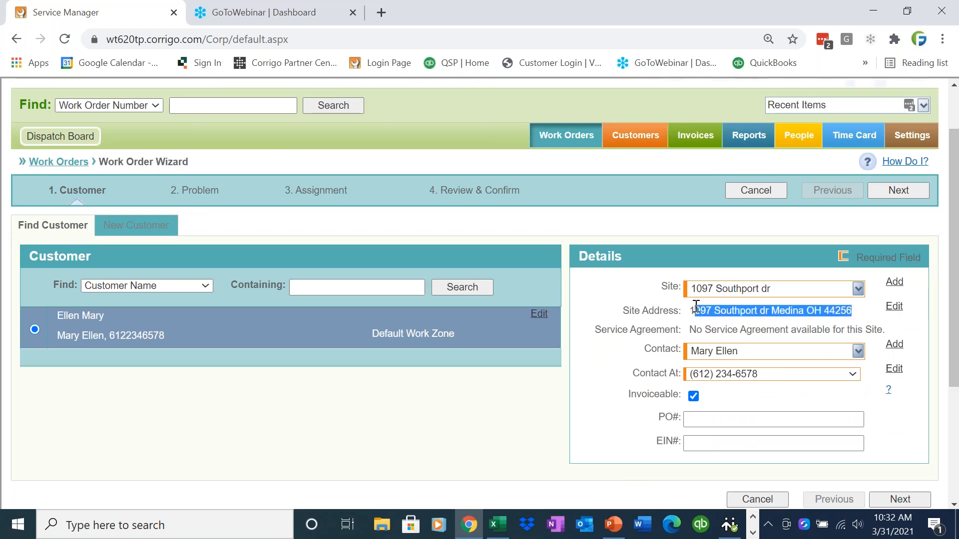
Open the work order's site for editing, review its address and tax fields, and return to the wizard.
left_click(895, 308)
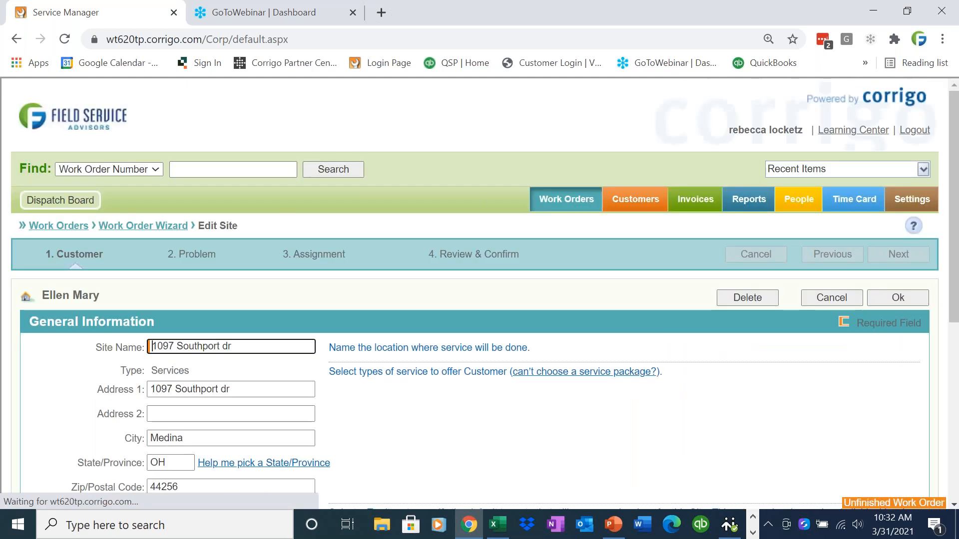
scroll(954, 340, "down", 2)
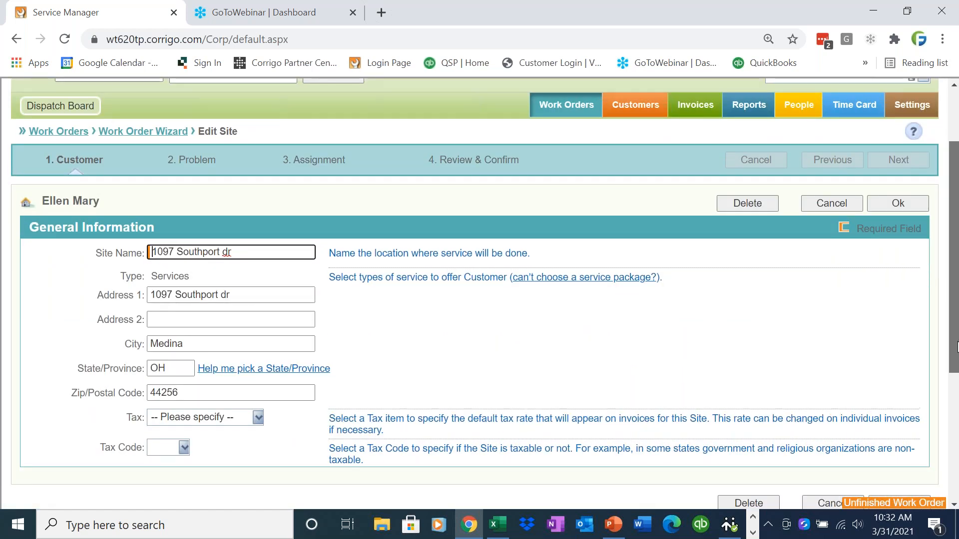
scroll(957, 345, "up", 1)
left_click(886, 229)
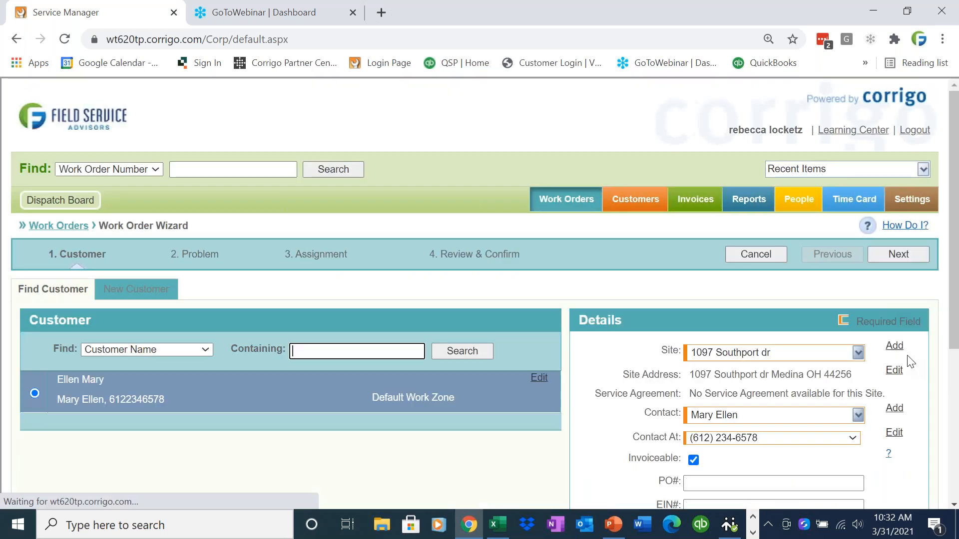
Keep the customer's phone number as the contact method and continue to the Problem stage.
scroll(947, 382, "down", 2)
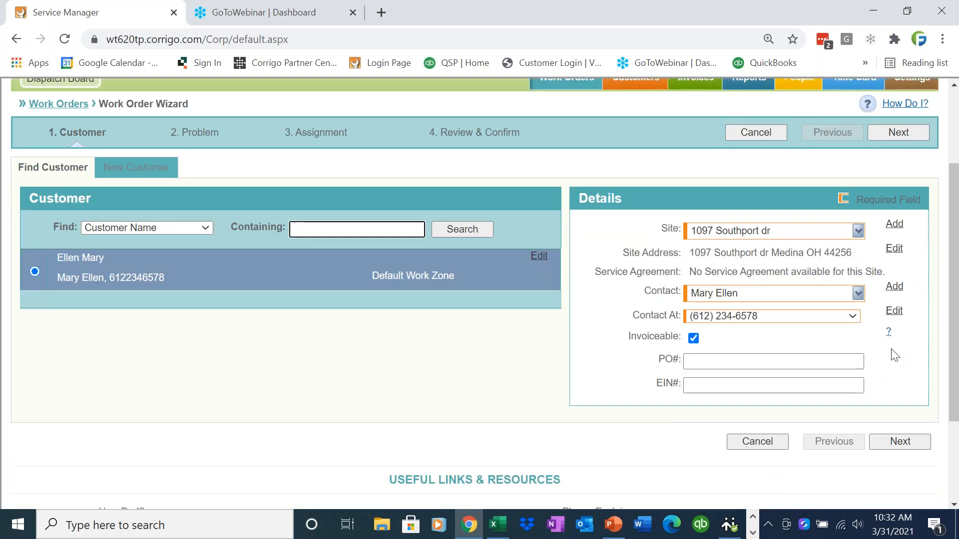
left_click(855, 318)
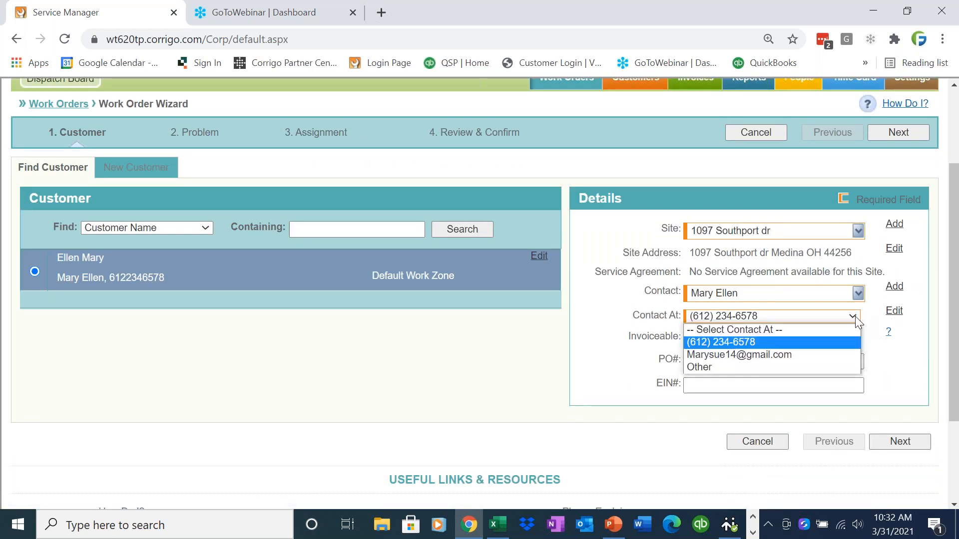
left_click(772, 345)
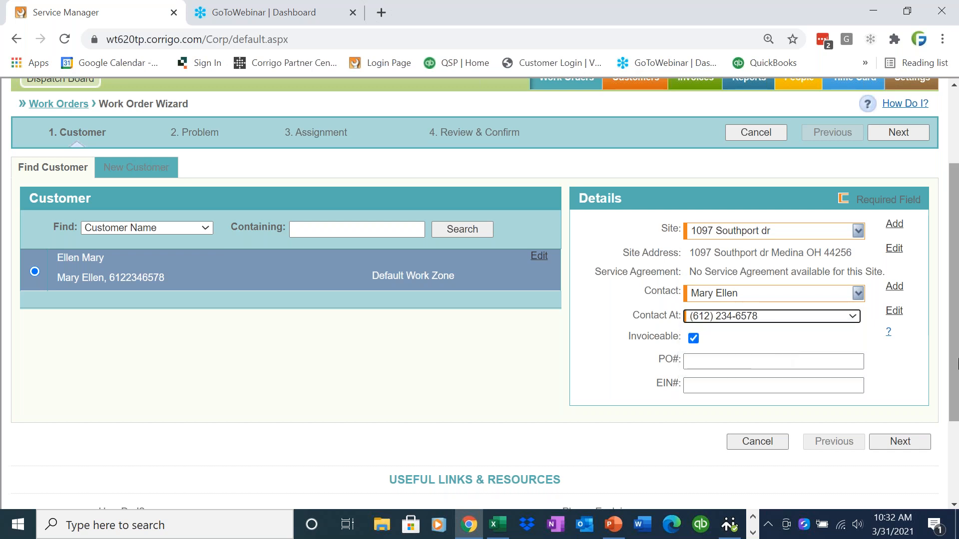
left_click_drag(957, 365, 958, 397)
left_click(906, 385)
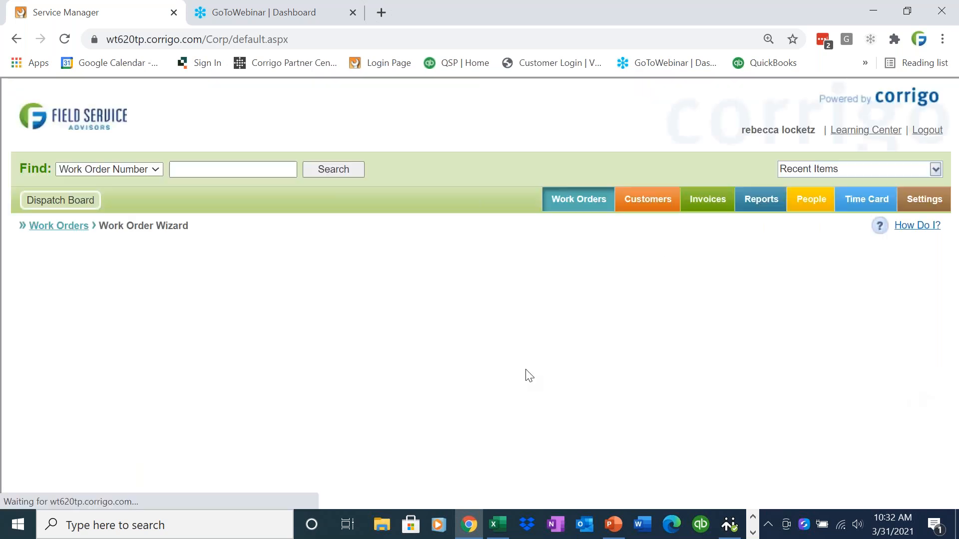
Set the problem category to Service/Repair and the service to Toilet clogged.
left_click_drag(211, 262, 177, 261)
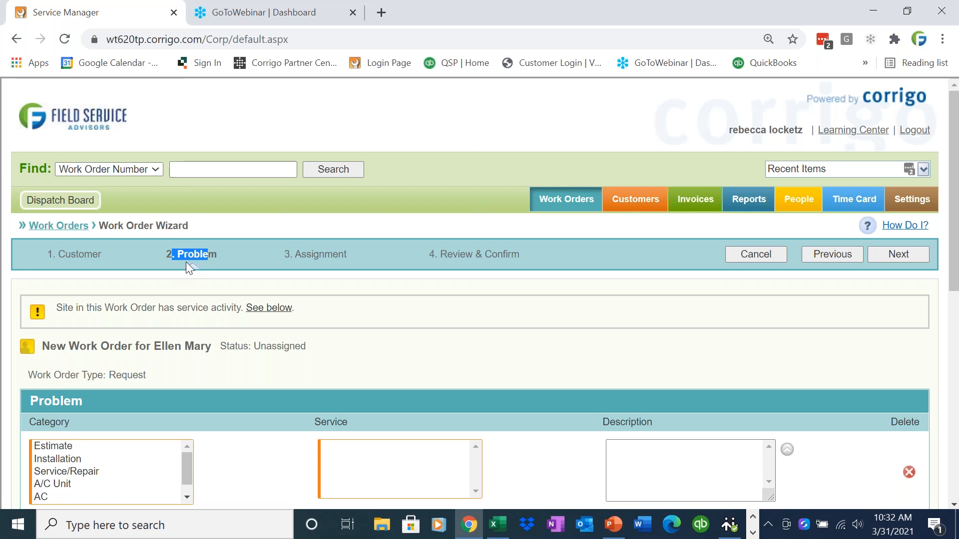
left_click_drag(520, 256, 433, 263)
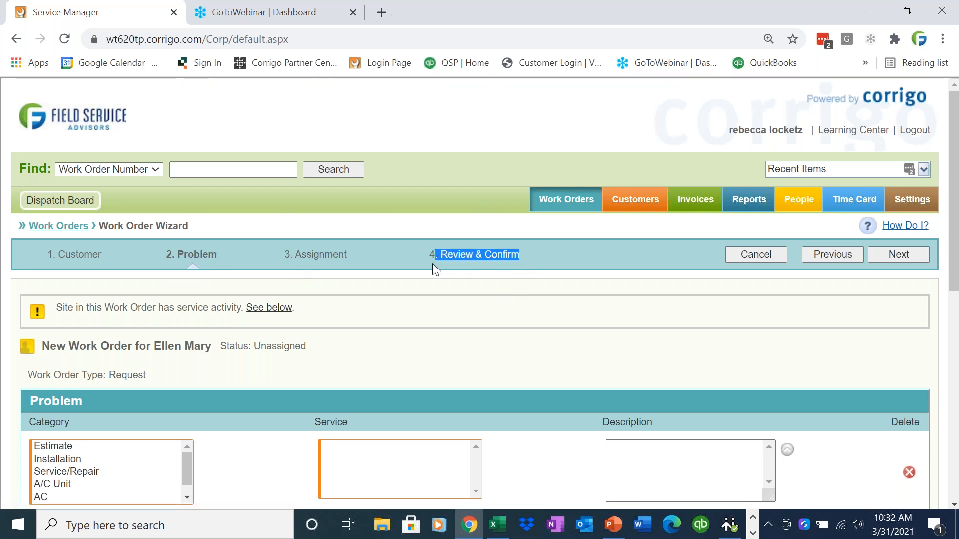
left_click(129, 474)
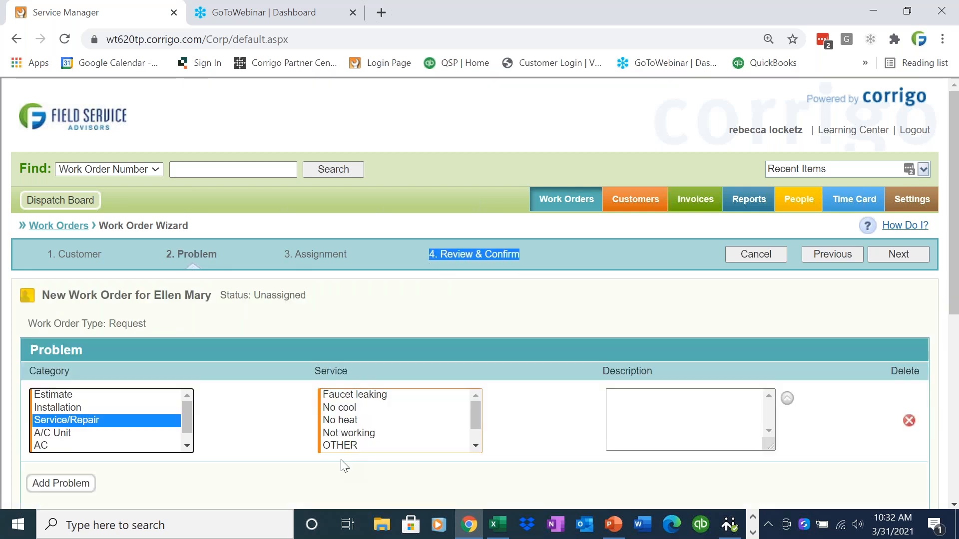
left_click_drag(475, 422, 439, 443)
left_click(391, 446)
Enter the problem description "In master bedroom on third level.".
left_click(687, 404)
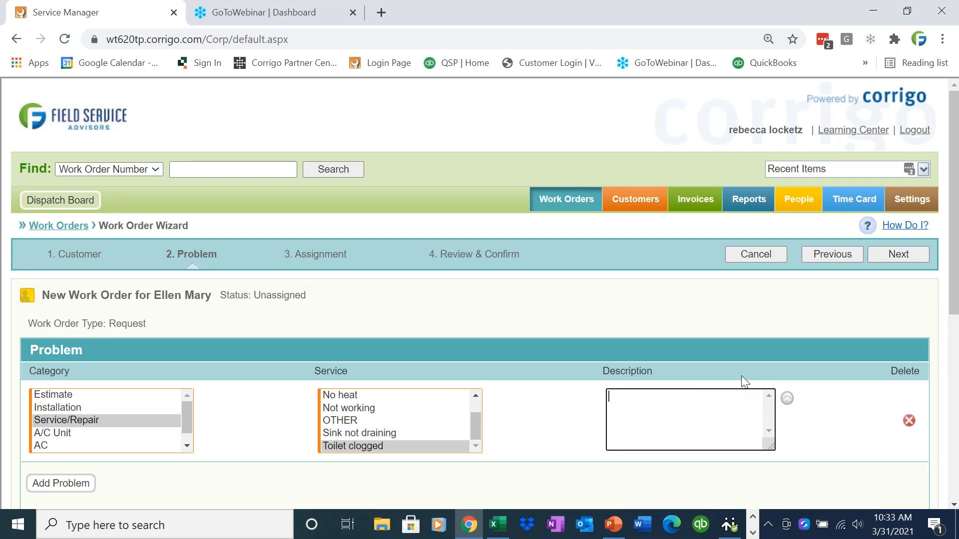
left_click_drag(954, 294, 954, 414)
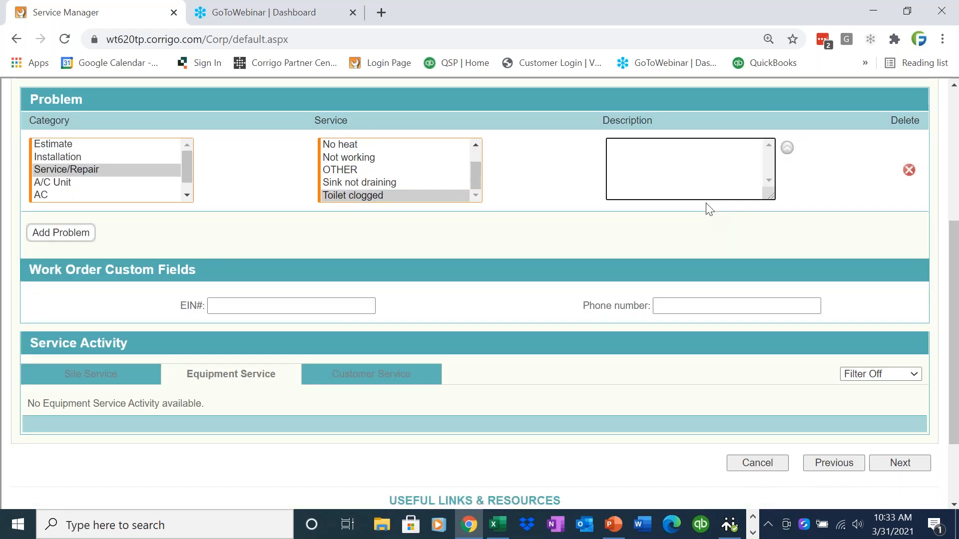
type("On")
type(" mase")
type("erbedroom.")
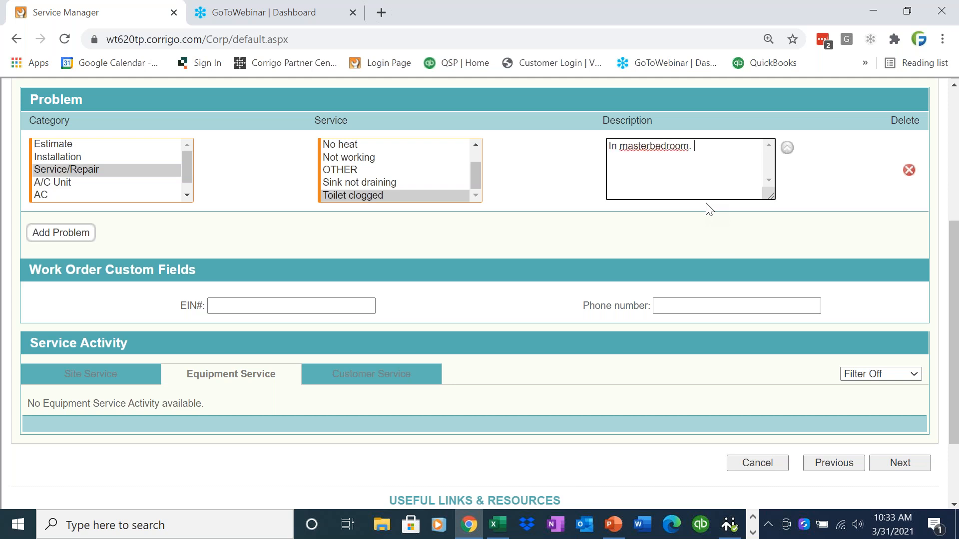
right_click(645, 148)
key("Escape")
left_click(650, 146)
type("level")
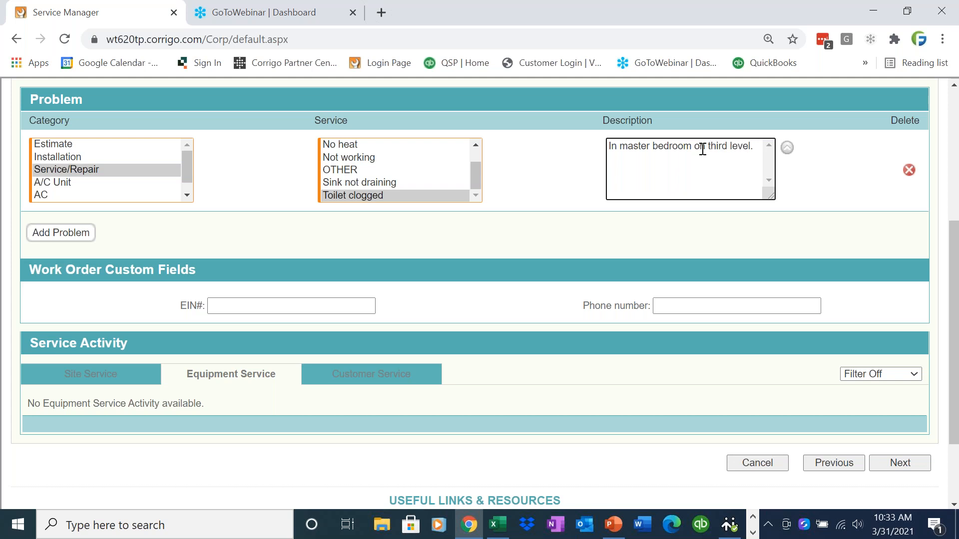
Review the past work orders under Site Service and continue to the Assignment stage.
left_click(110, 382)
scroll(956, 403, "down", 1)
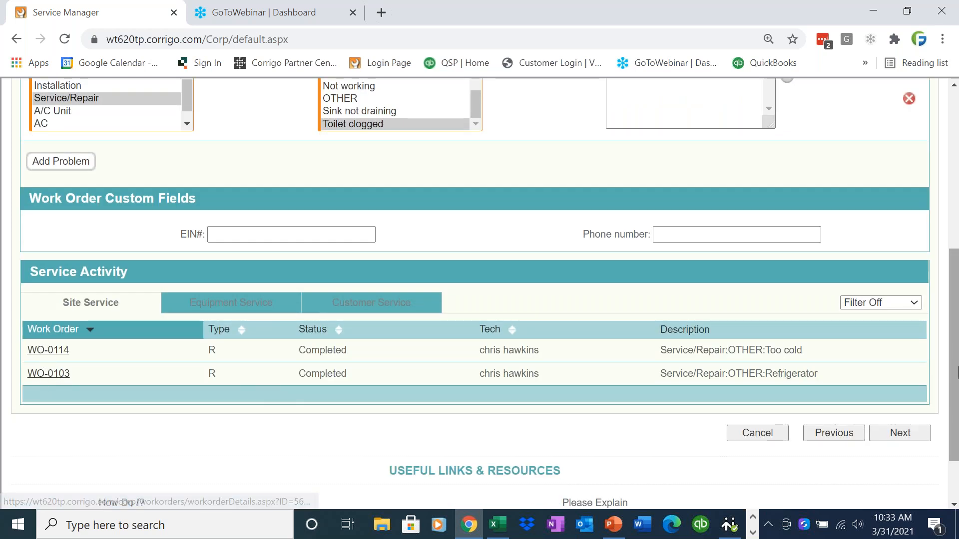
scroll(69, 470, "up", 1)
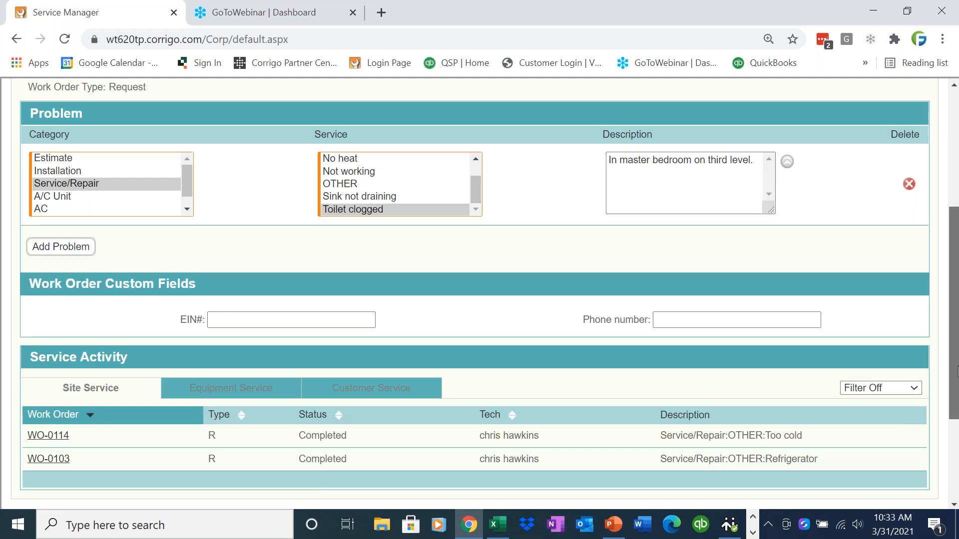
scroll(938, 279, "up", 2)
left_click(913, 180)
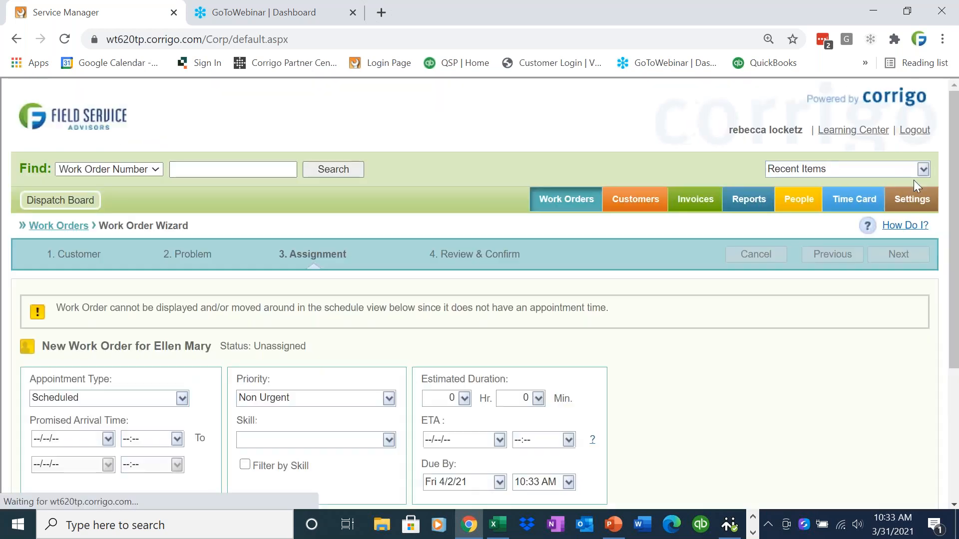
Set the start of the promised arrival time to today's date, 3/31/21.
left_click(109, 179)
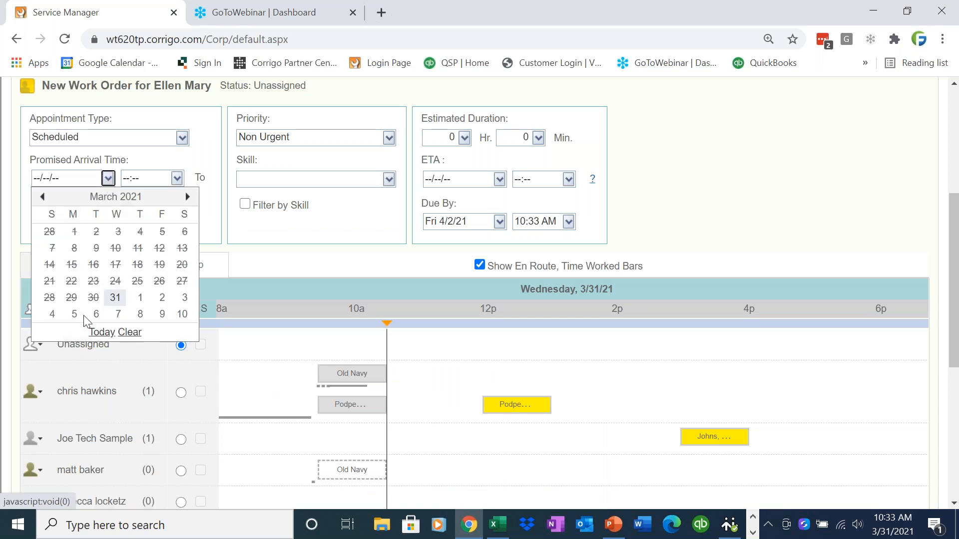
left_click(89, 329)
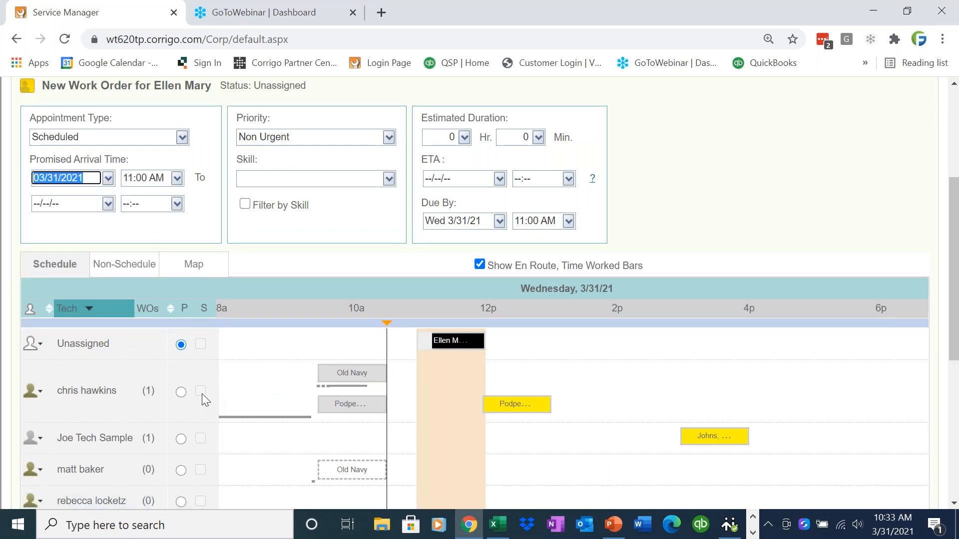
Assign the technician directly below Unassigned as primary and the third listed technician as secondary.
left_click(181, 392)
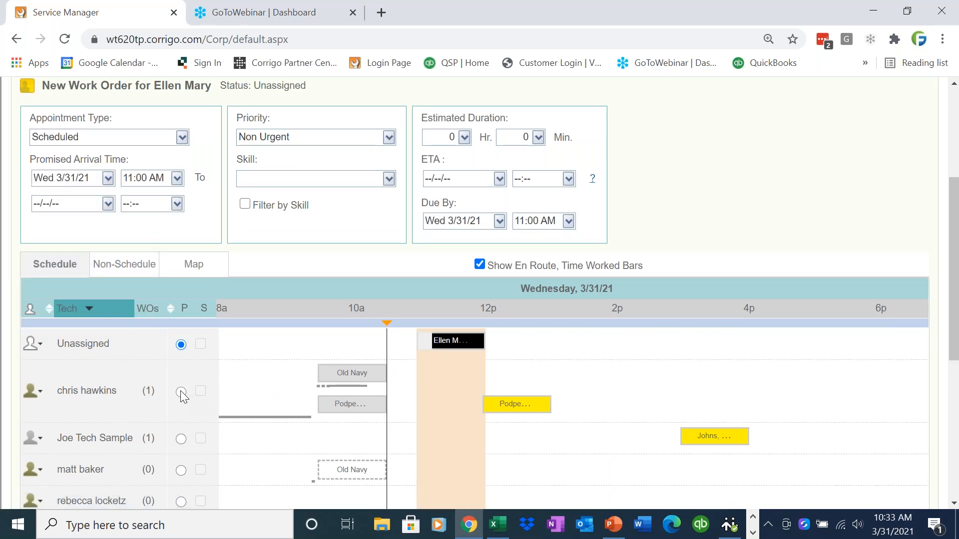
left_click_drag(954, 280, 954, 331)
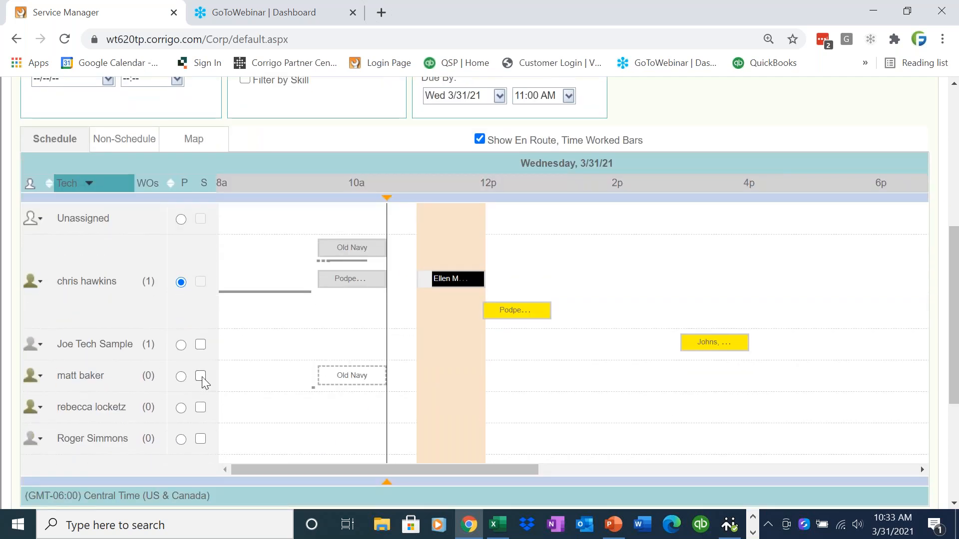
left_click(201, 376)
left_click_drag(958, 394, 958, 408)
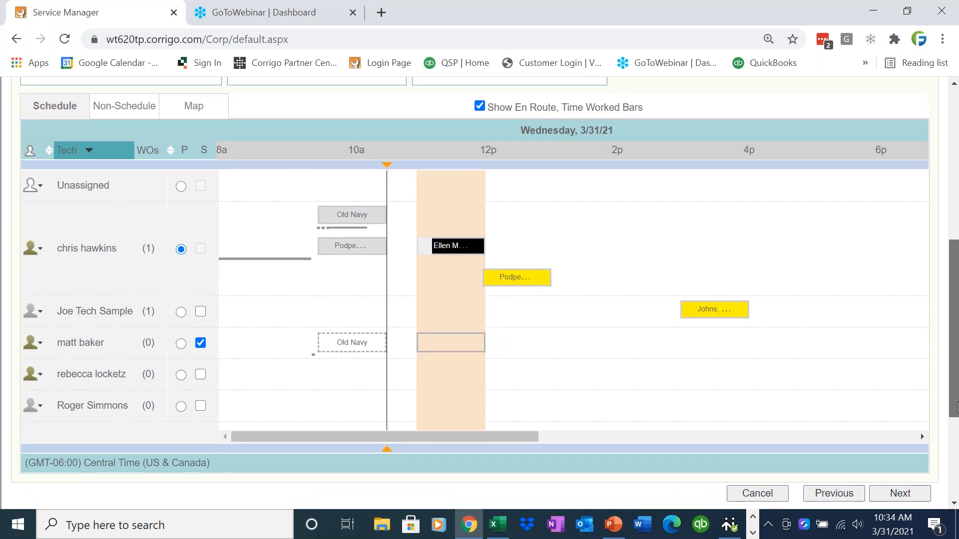
Examine the details of the 12 PM work order already scheduled for the primary technician.
left_click_drag(957, 407, 958, 407)
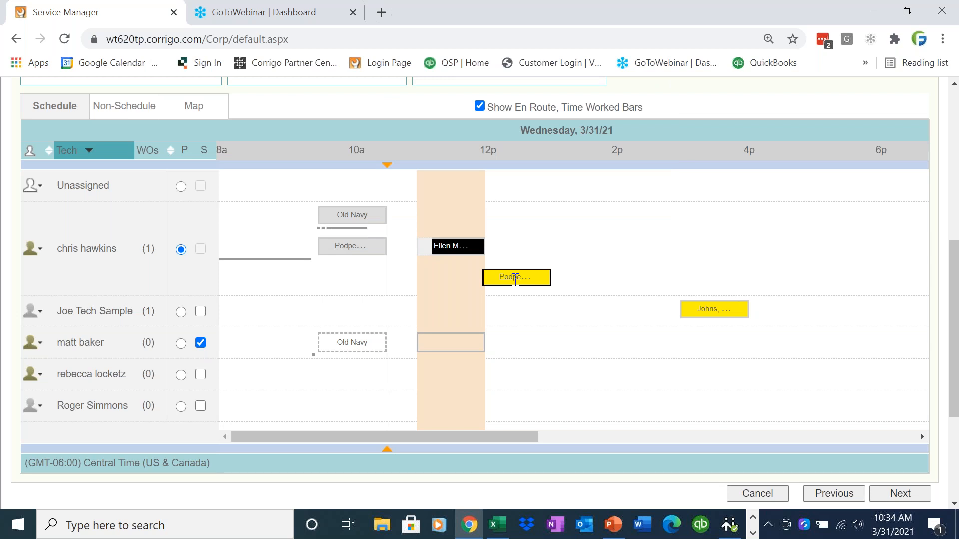
mouse_move(716, 311)
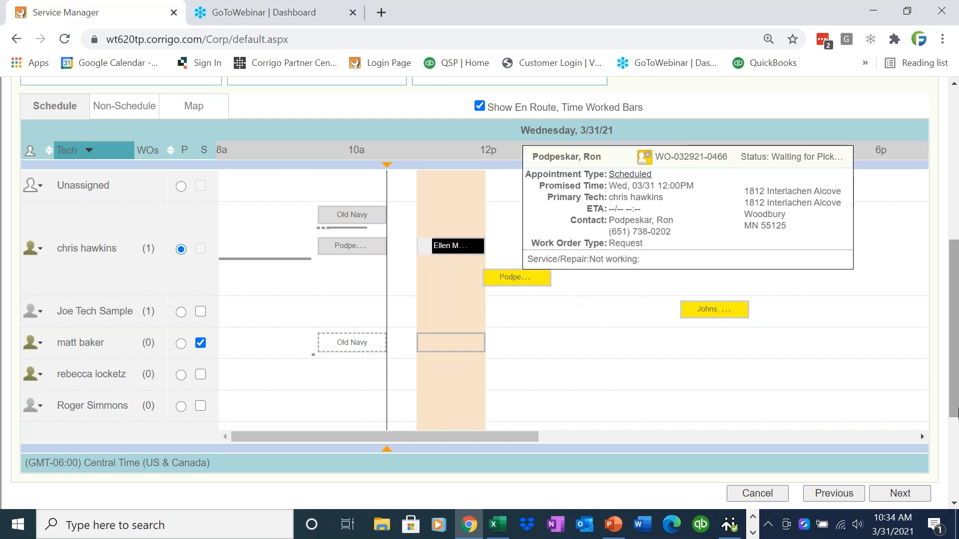
left_click_drag(956, 414, 956, 407)
scroll(101, 239, "up", 1)
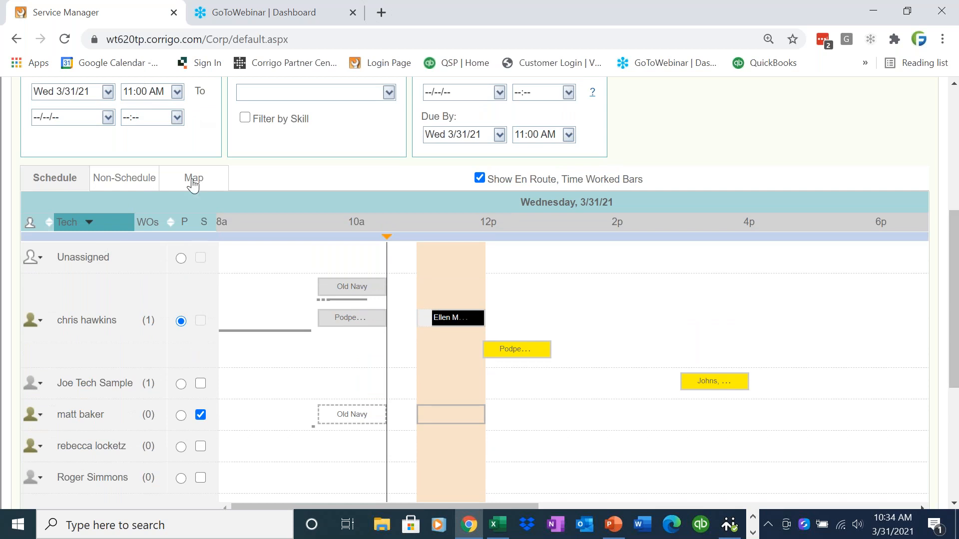
Show the technicians and work orders on the map, locate the work order being edited, and dismiss its marker note.
left_click(193, 181)
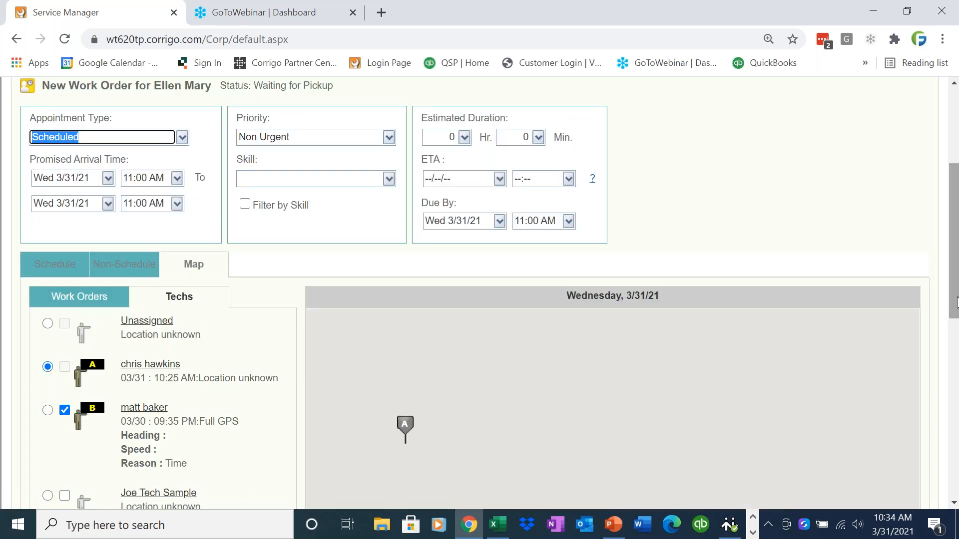
left_click_drag(954, 315, 954, 419)
left_click(825, 331)
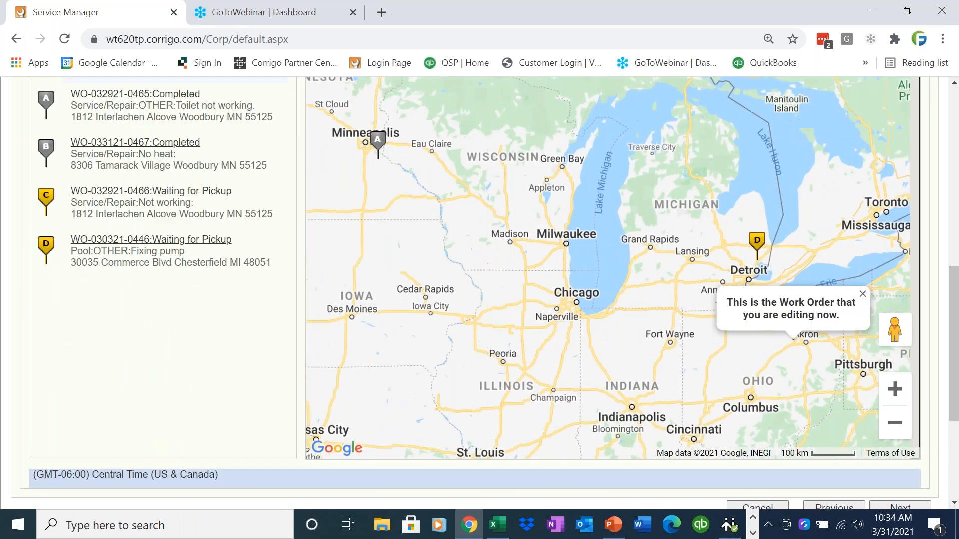
left_click(859, 295)
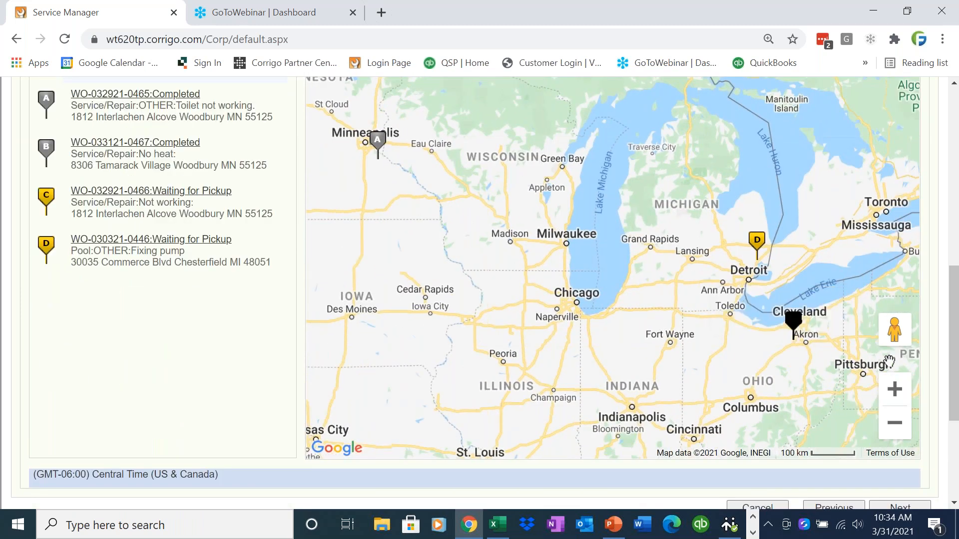
Recentre the map on the new work order, zoom in around it, and dismiss its marker note.
left_click(893, 397)
left_click(894, 398)
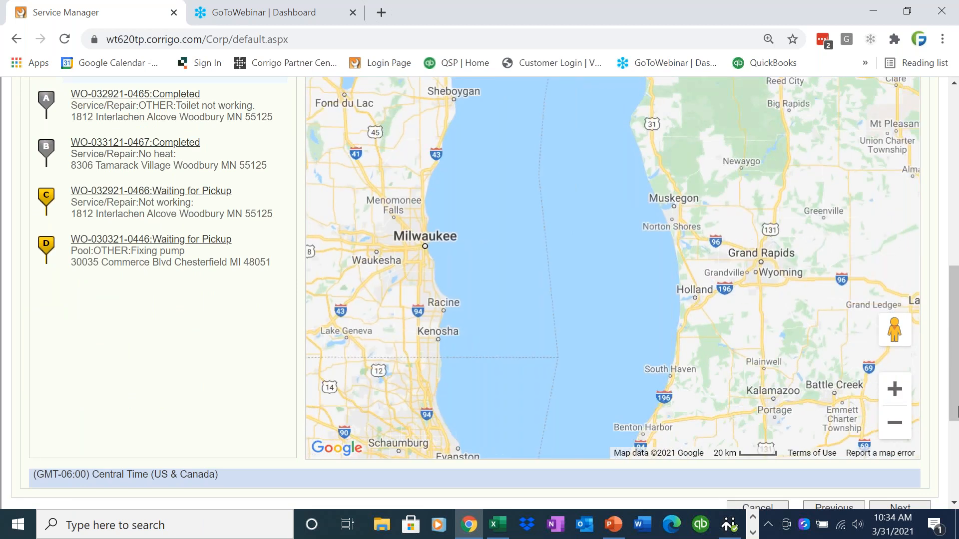
left_click_drag(955, 344, 955, 262)
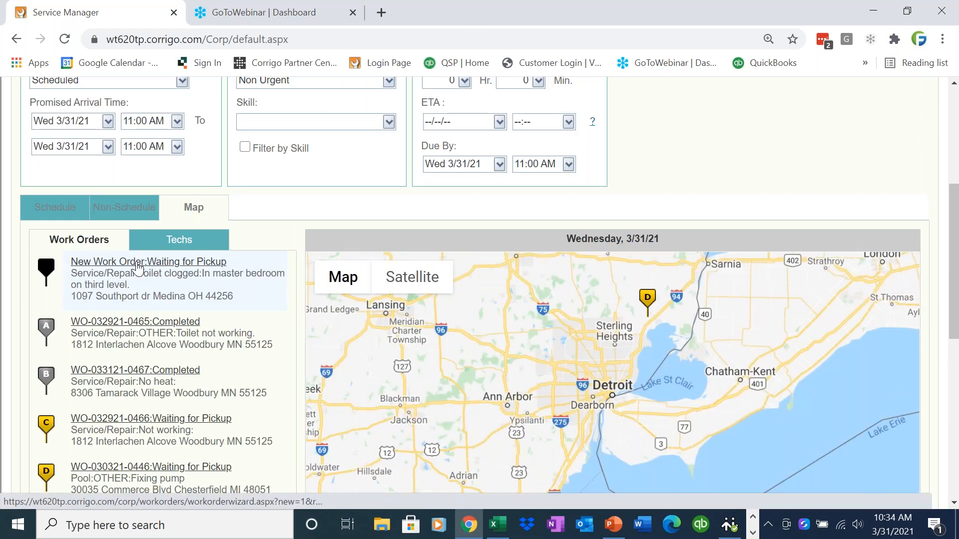
left_click_drag(955, 306, 956, 398)
left_click(904, 388)
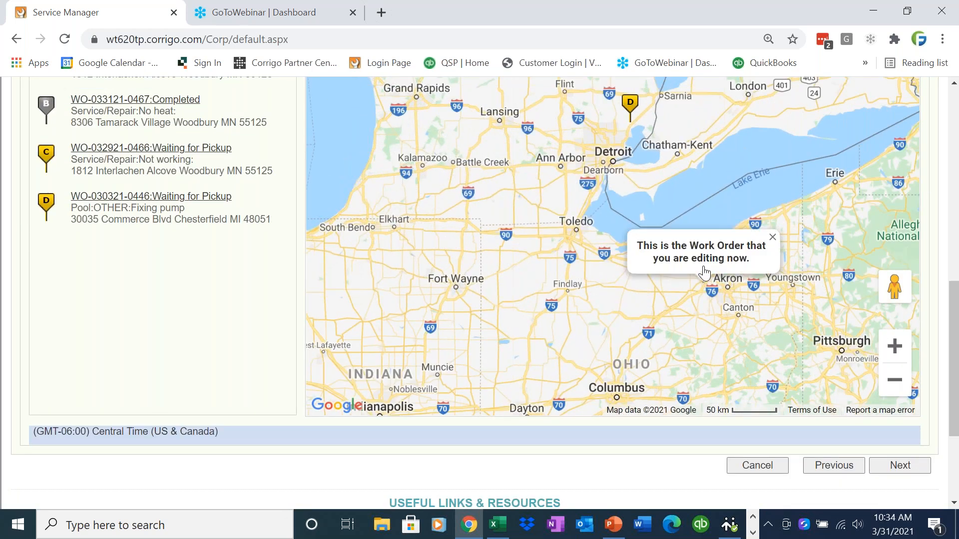
left_click(773, 238)
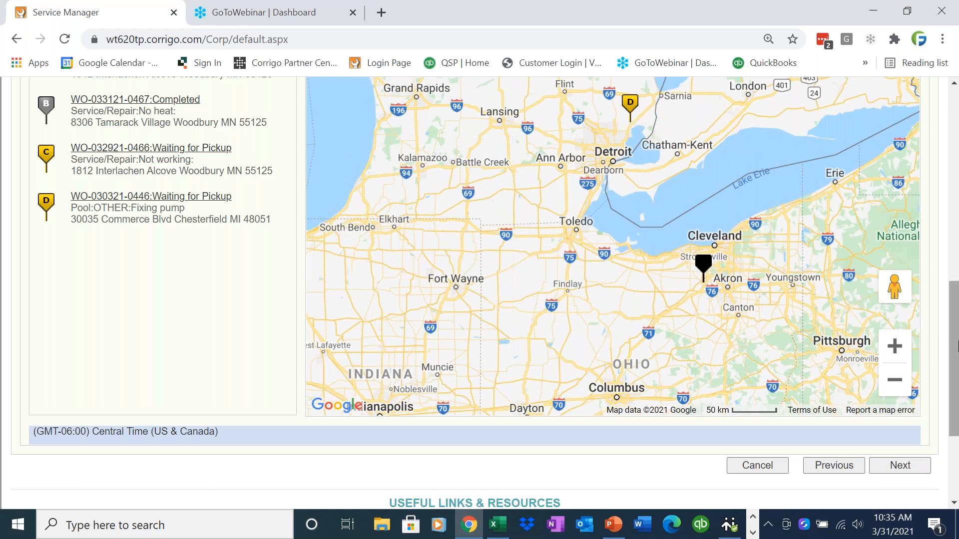
scroll(28, 163, "up", 3)
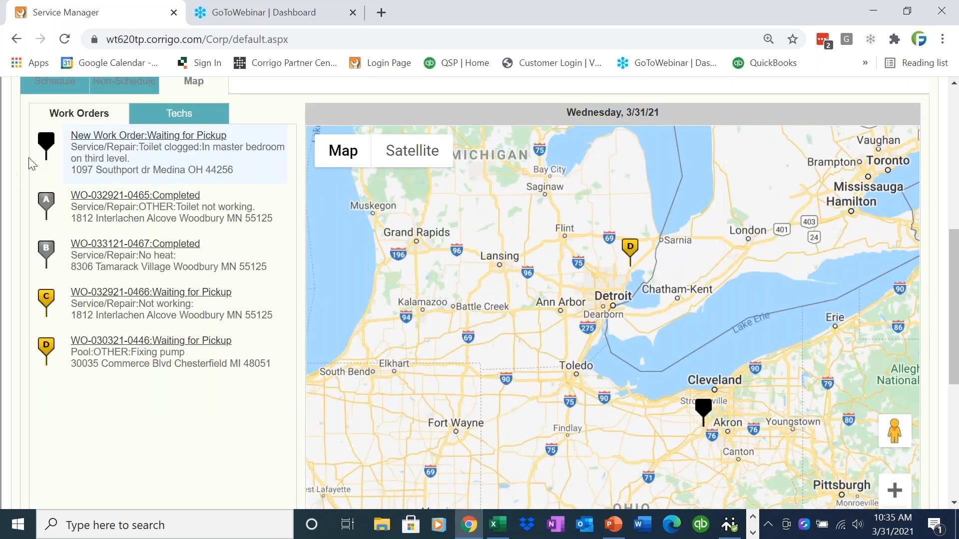
Show the map locations of the two technicians listed directly below Unassigned and dismiss the second technician's location note.
left_click(175, 116)
left_click(133, 186)
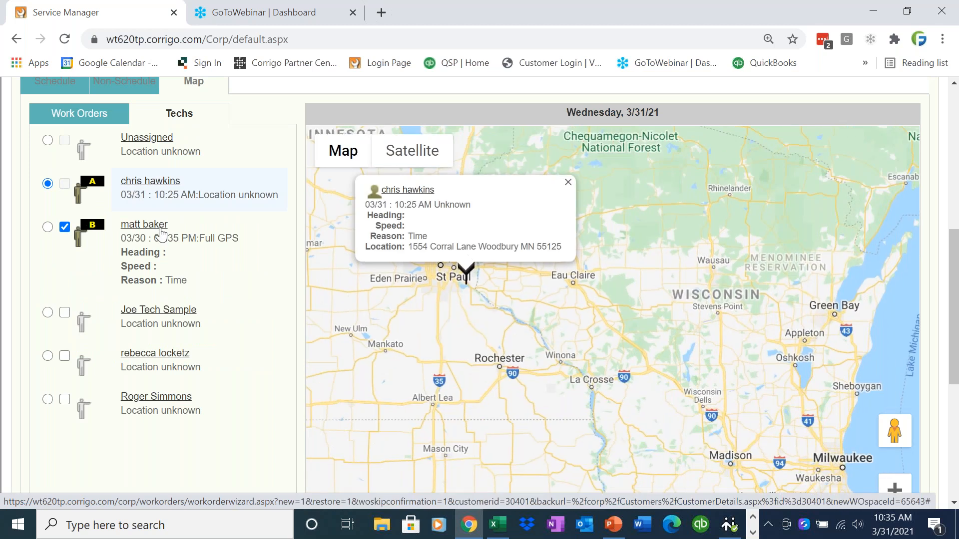
left_click(161, 233)
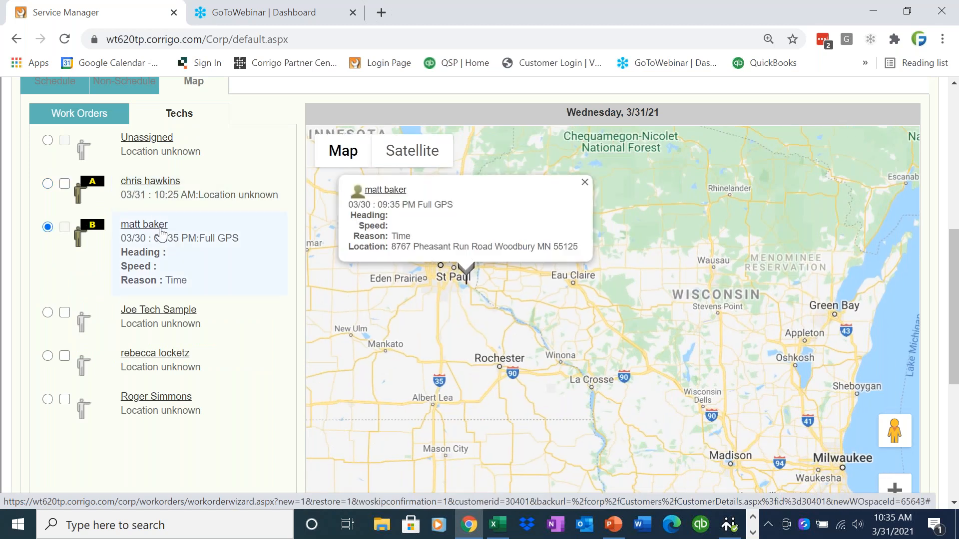
left_click_drag(958, 327, 957, 323)
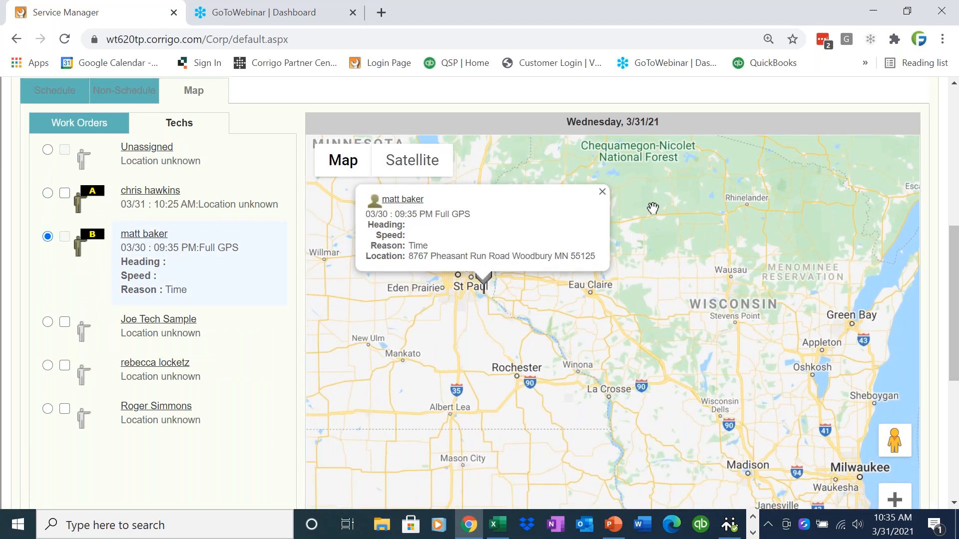
left_click(602, 192)
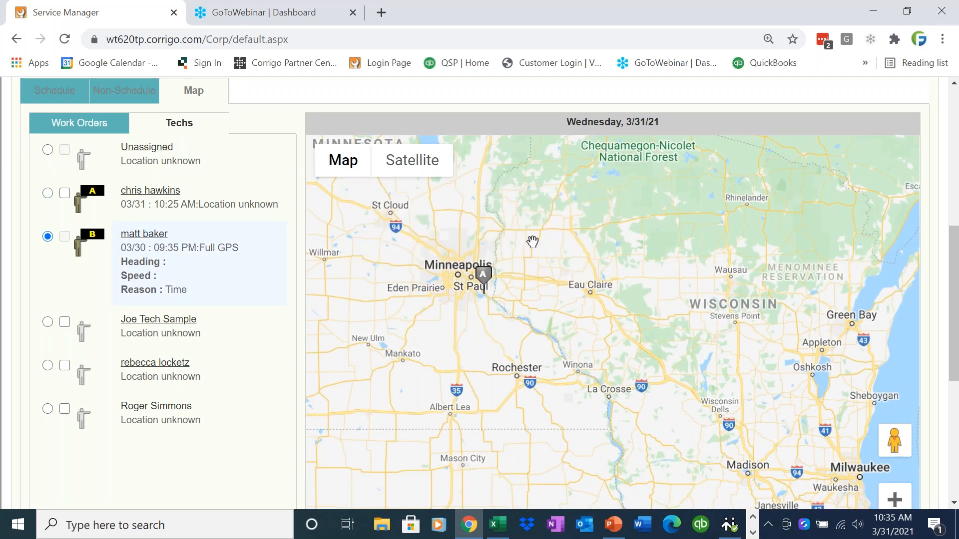
List the items sharing the marker near St Paul, show the first technician's location from that list, and zoom in on the map.
left_click(486, 276)
left_click_drag(954, 322, 954, 305)
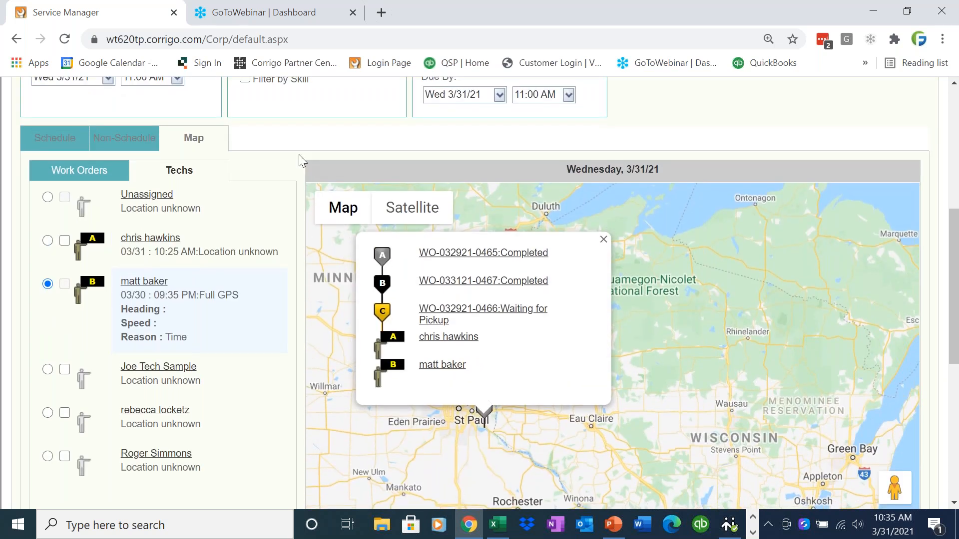
left_click(438, 343)
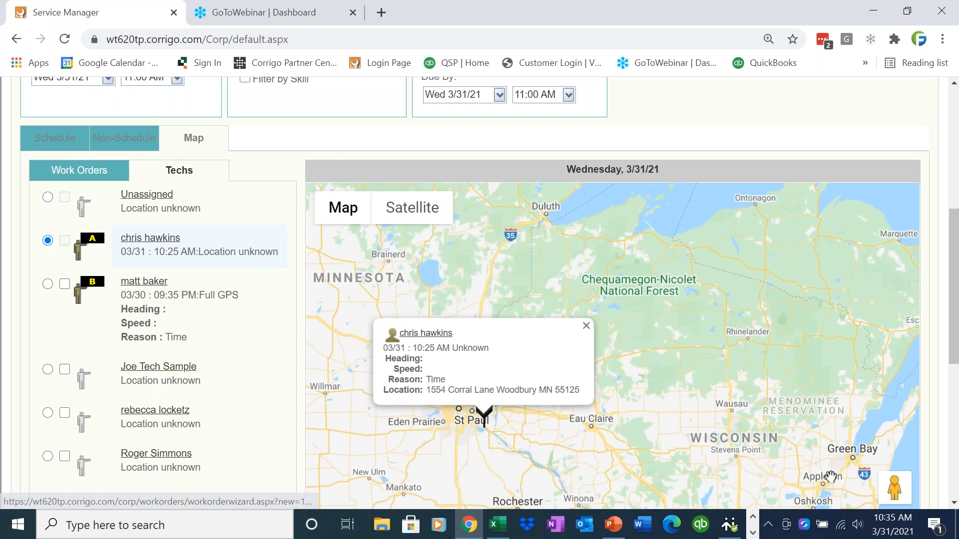
scroll(955, 350, "down", 4)
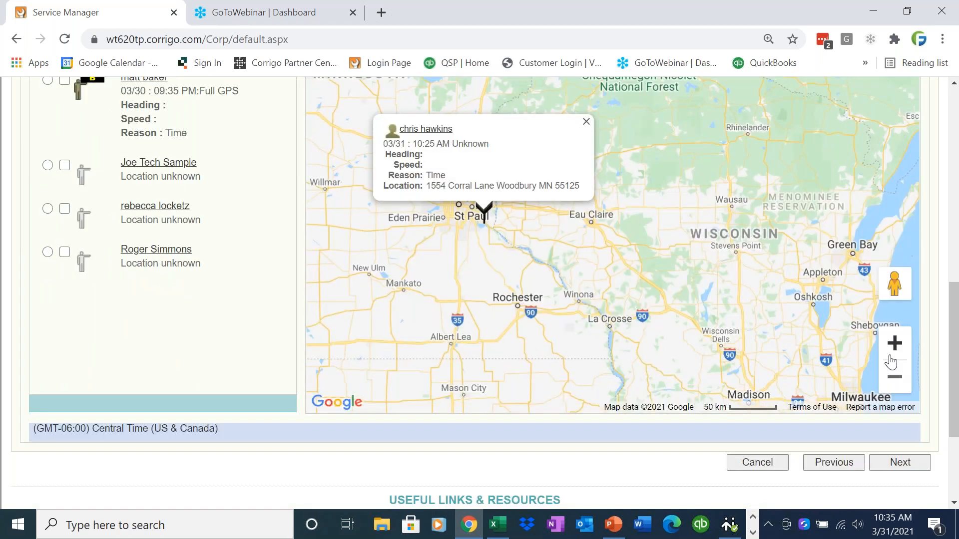
left_click(894, 344)
left_click(894, 345)
left_click(894, 345)
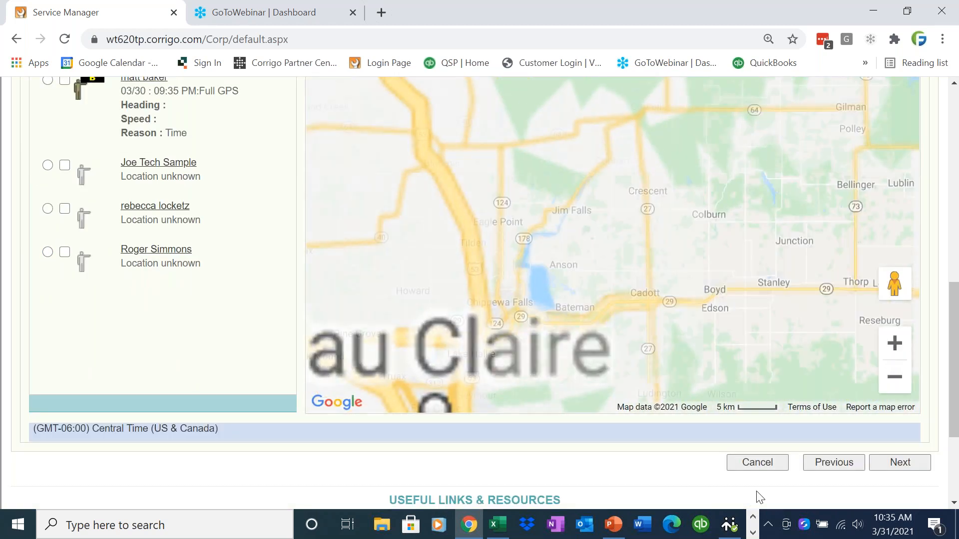
Proceed to the review of the new work order and finish creating it.
scroll(955, 357, "up", 4)
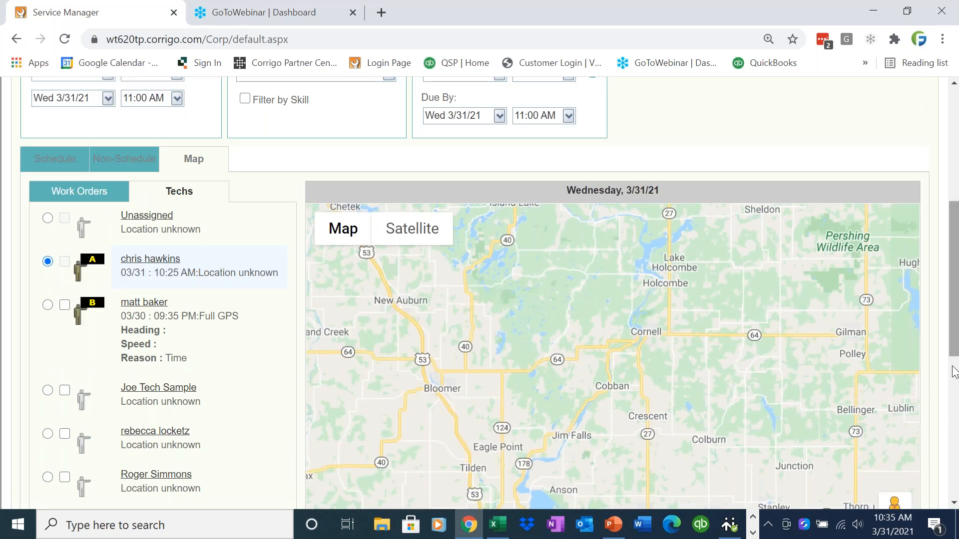
scroll(955, 372, "down", 5)
left_click(891, 407)
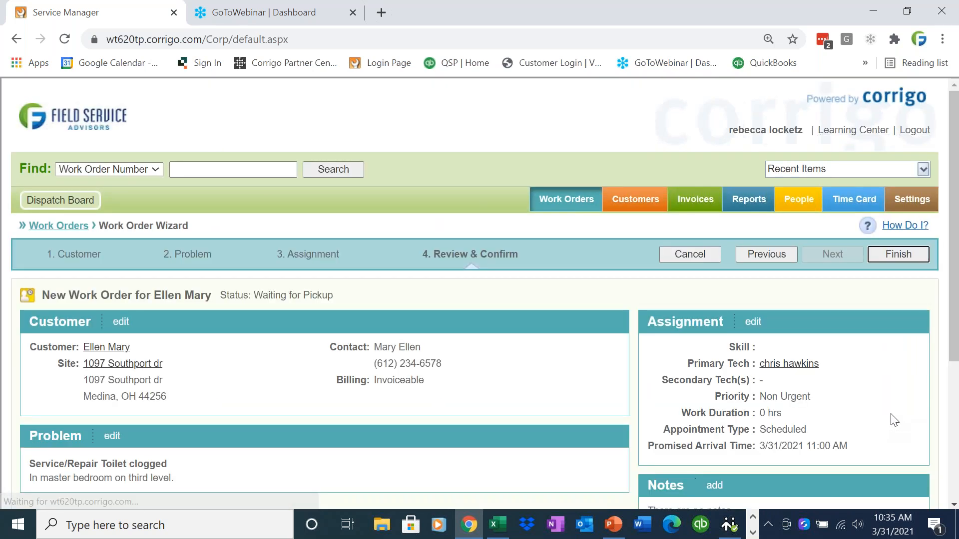
left_click(899, 254)
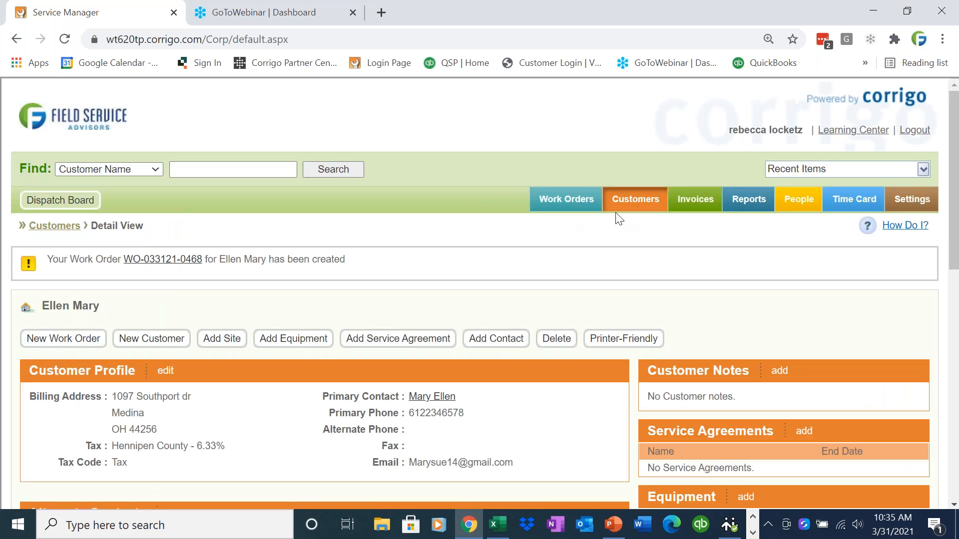
Open the Duck Donuts customer record and start a new work order for it.
left_click(633, 200)
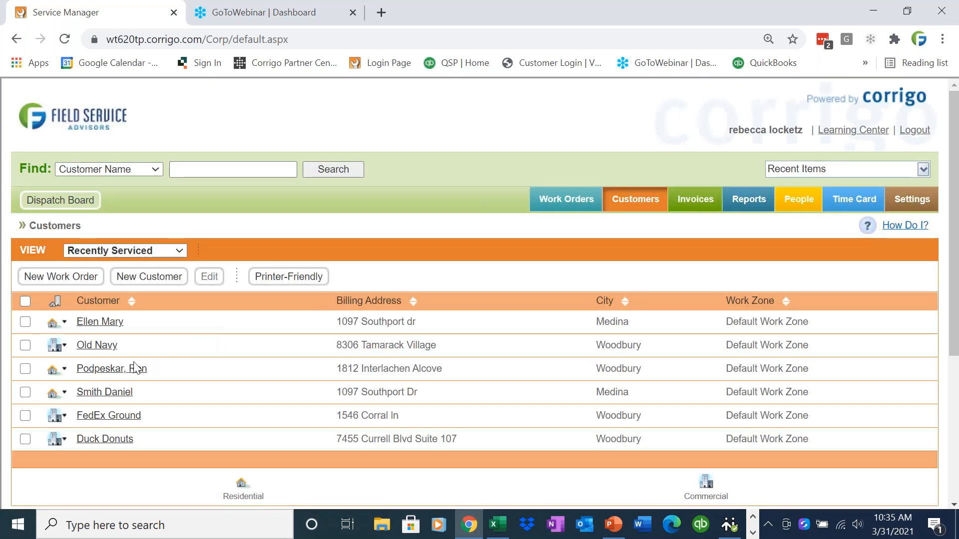
left_click(102, 440)
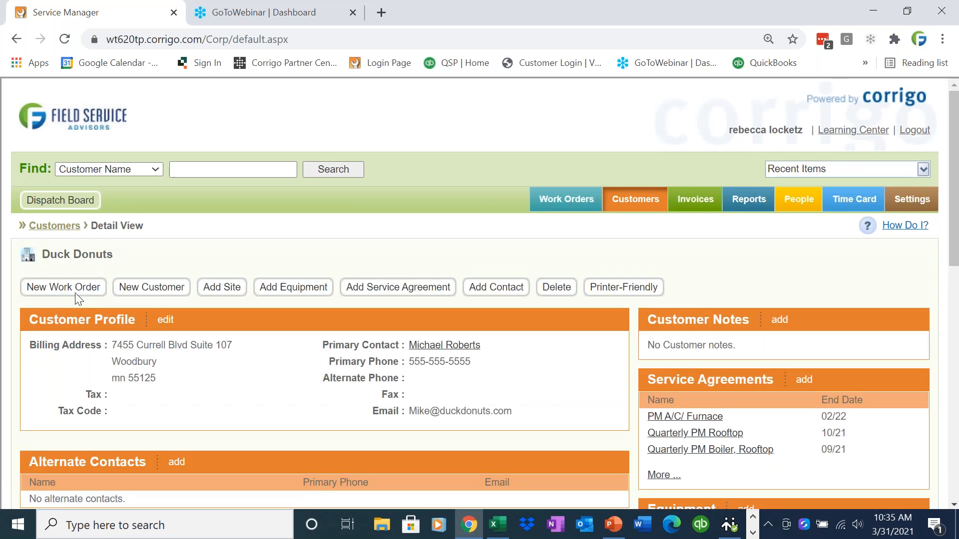
left_click(77, 294)
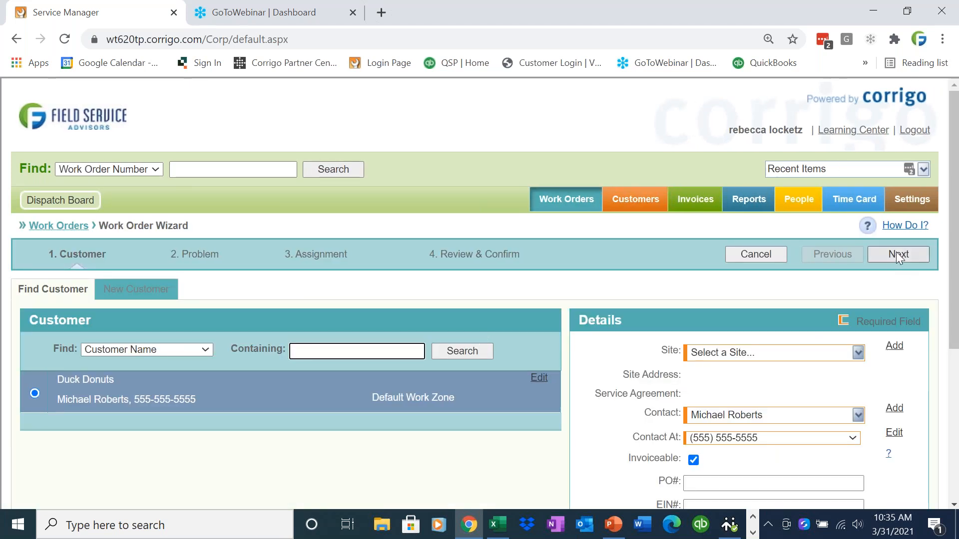
Set the work order's site to Duck Donuts and continue to the problem details.
left_click(857, 355)
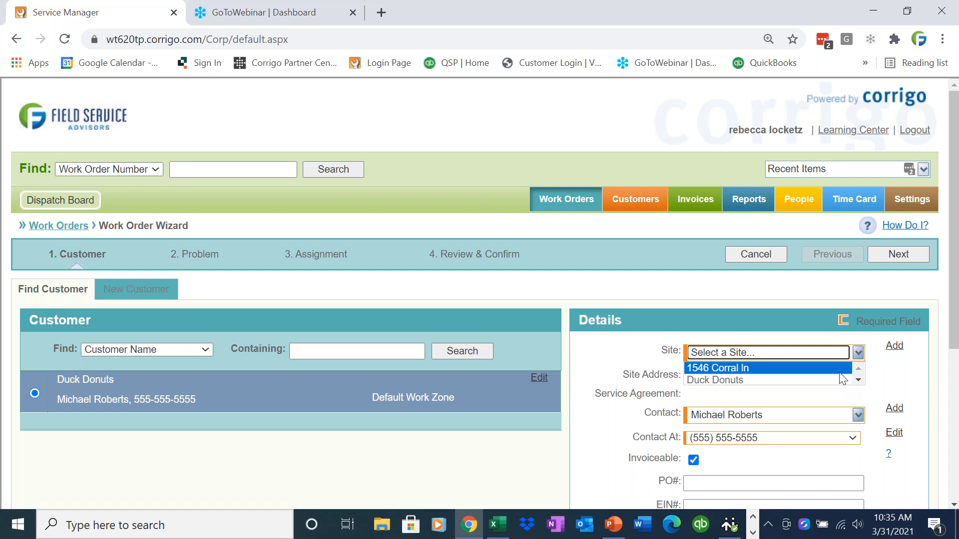
left_click(799, 380)
left_click(906, 253)
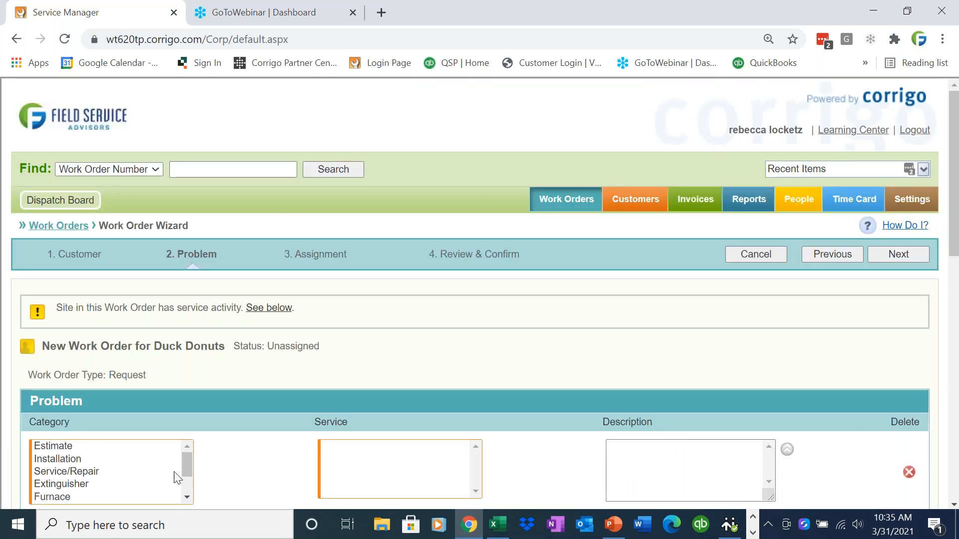
Set the problem category to Service/Repair and the service to No heat, and continue to the assignment.
scroll(190, 473, "down", 1)
left_click(125, 467)
left_click(163, 480)
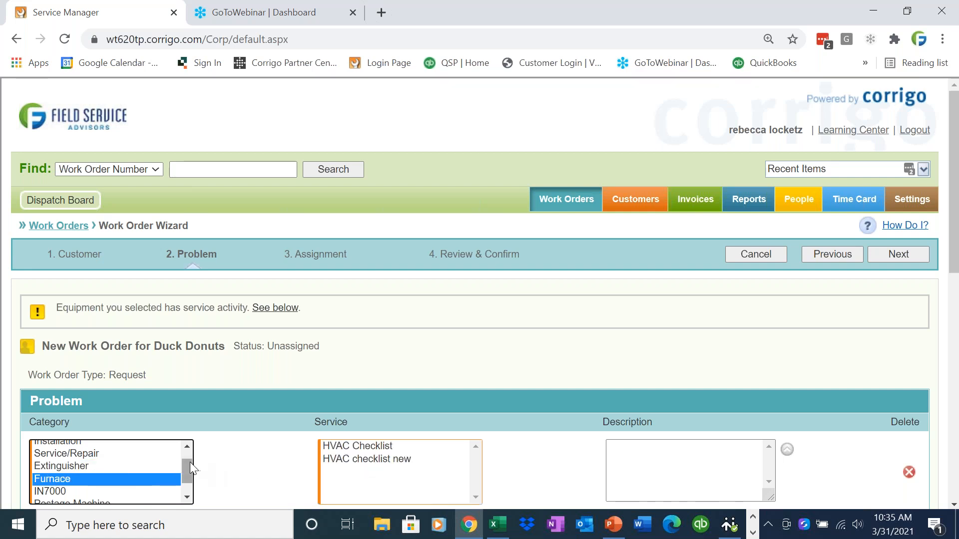
left_click_drag(188, 465, 188, 461)
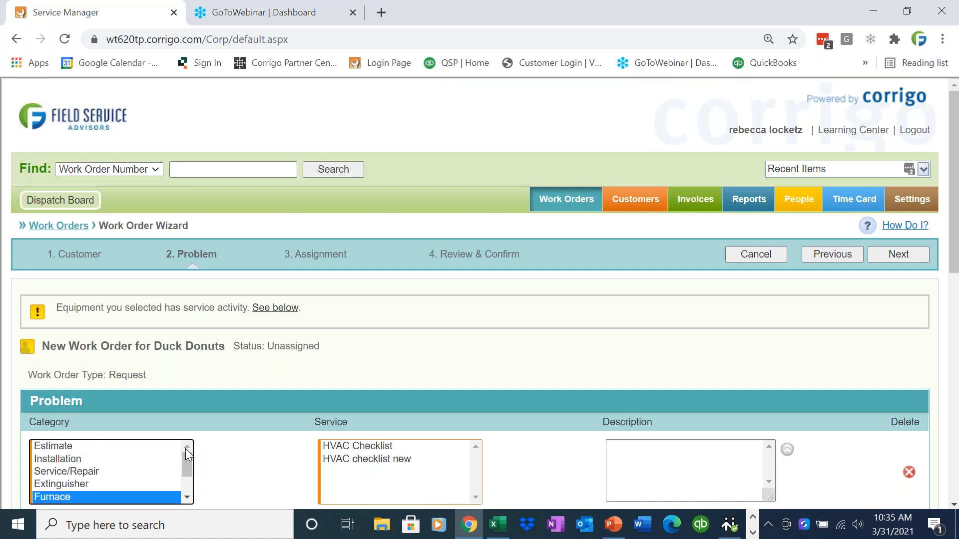
left_click(100, 472)
left_click(384, 421)
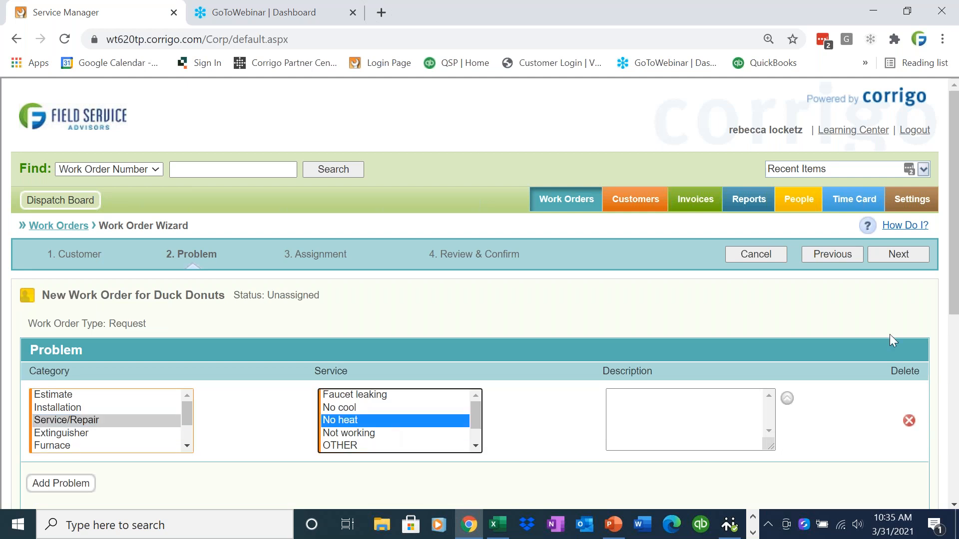
left_click(901, 253)
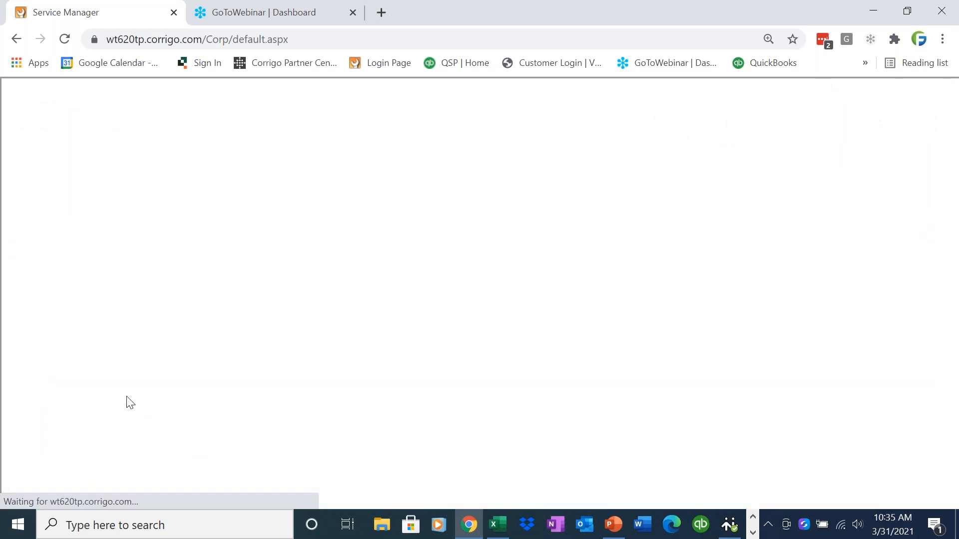
Show the technician schedule and set the start date of the promised arrival time to today, 3/31/21.
left_click(108, 178)
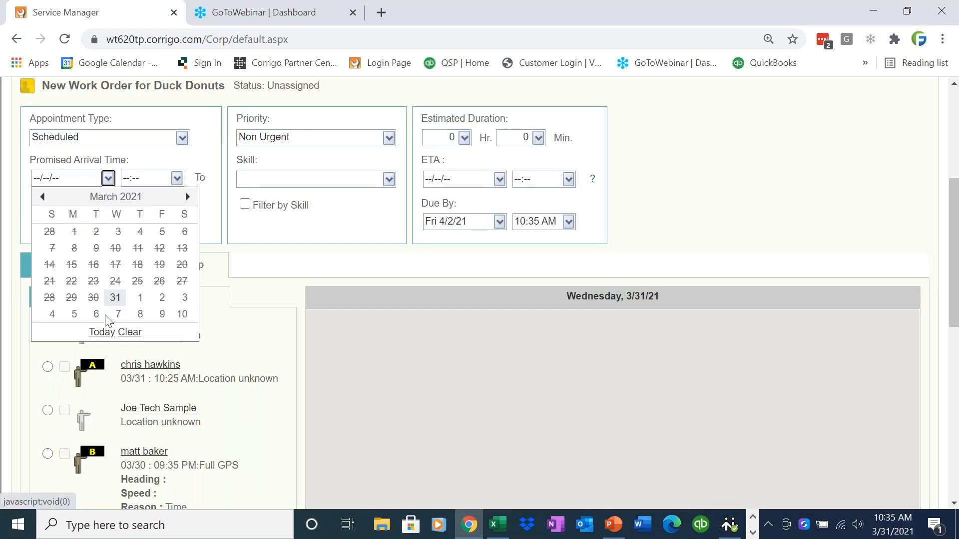
left_click(79, 270)
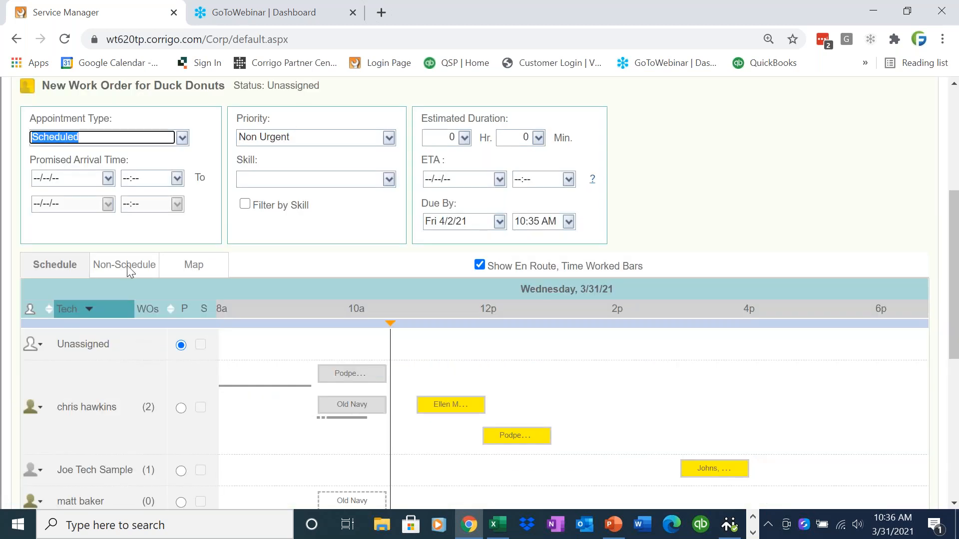
left_click(108, 179)
left_click(103, 333)
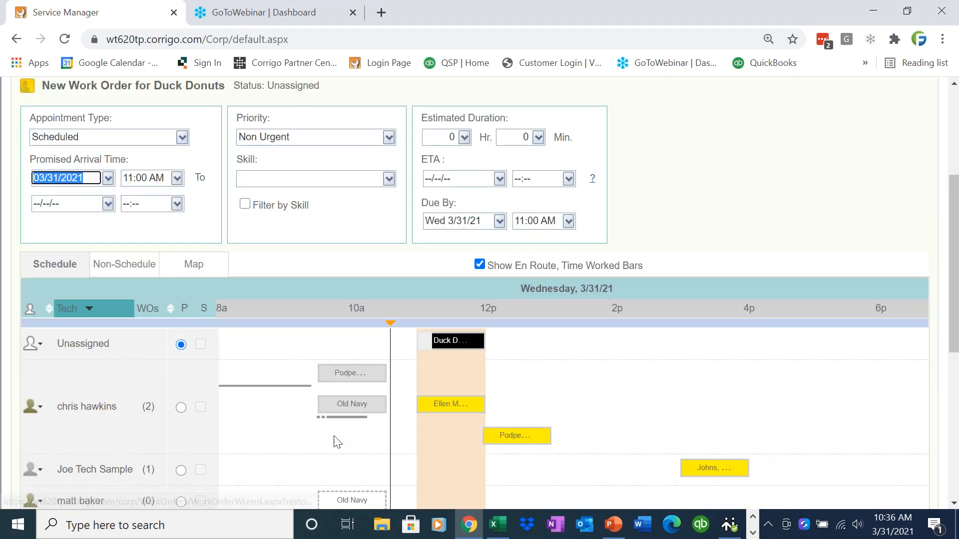
Assign the Duck Donuts job to the technician directly below Unassigned as primary and the third listed technician as secondary.
left_click(181, 407)
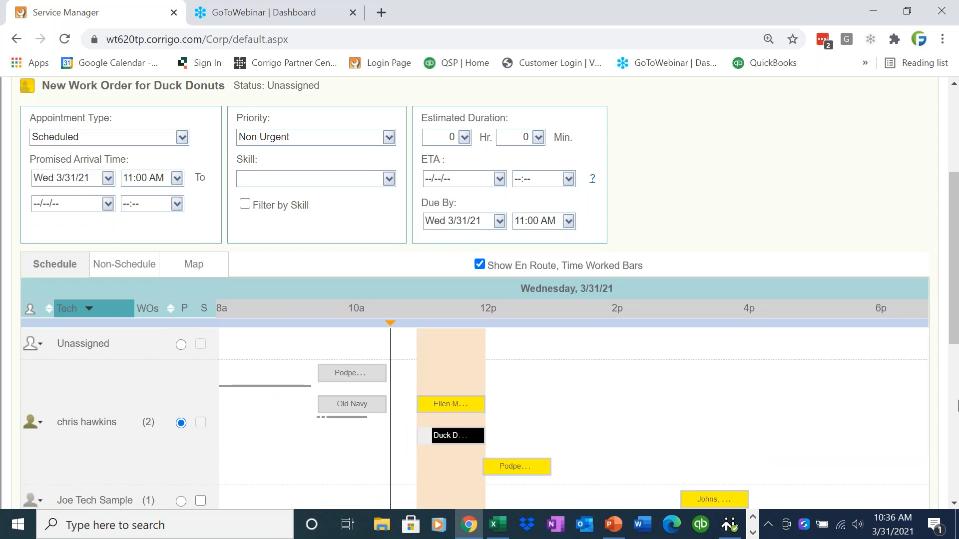
left_click_drag(954, 333, 954, 398)
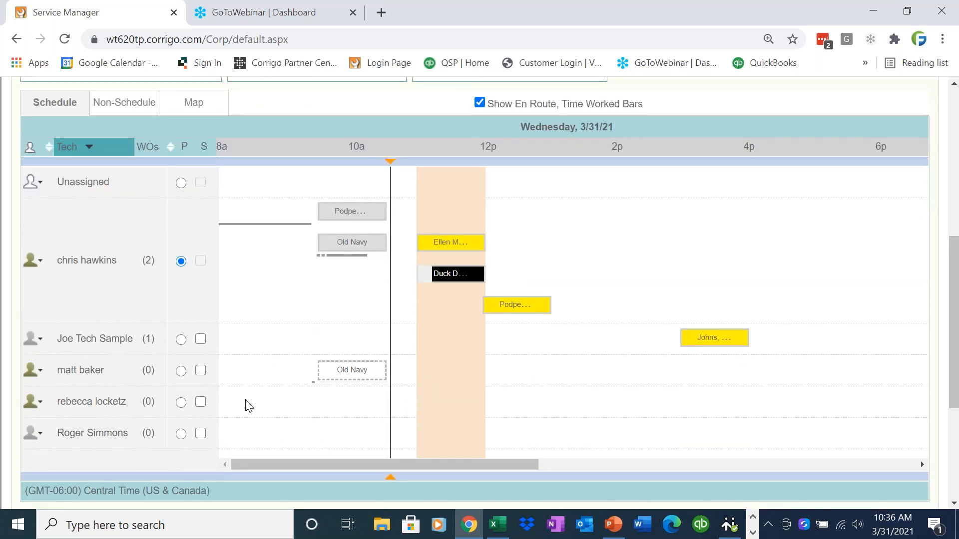
left_click(200, 370)
Set the end of the promised arrival time to today's date, 3/31/21, at 01:00 PM.
left_click_drag(954, 299, 954, 224)
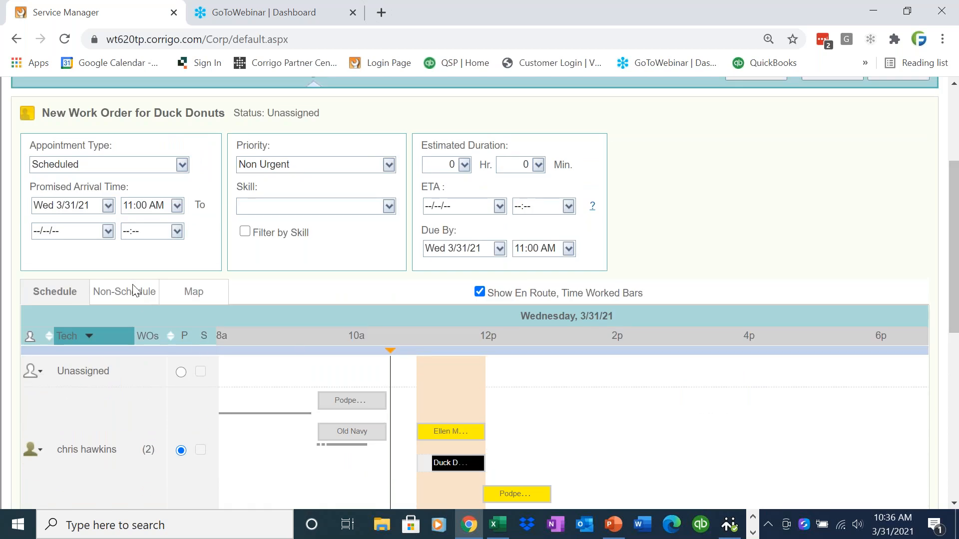
left_click(108, 231)
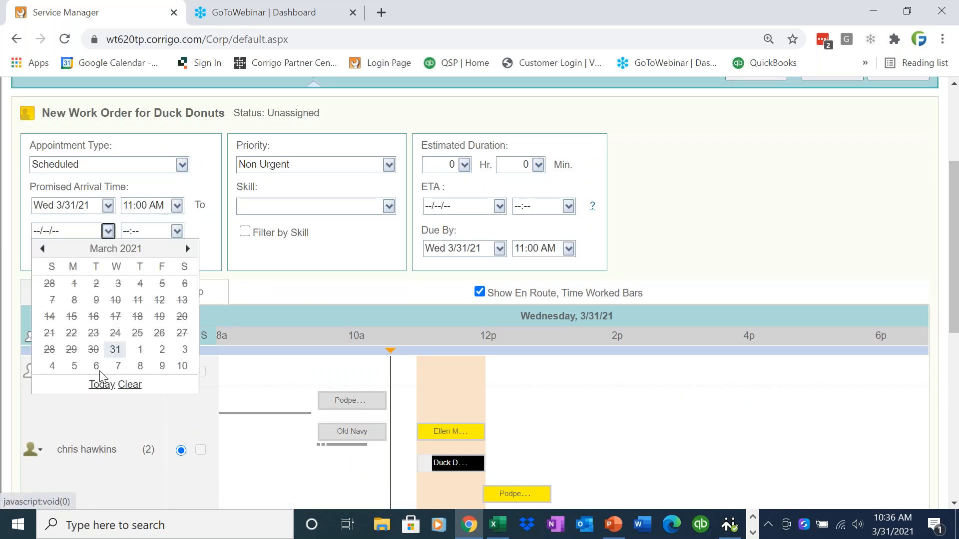
left_click(104, 391)
left_click(176, 237)
left_click(159, 295)
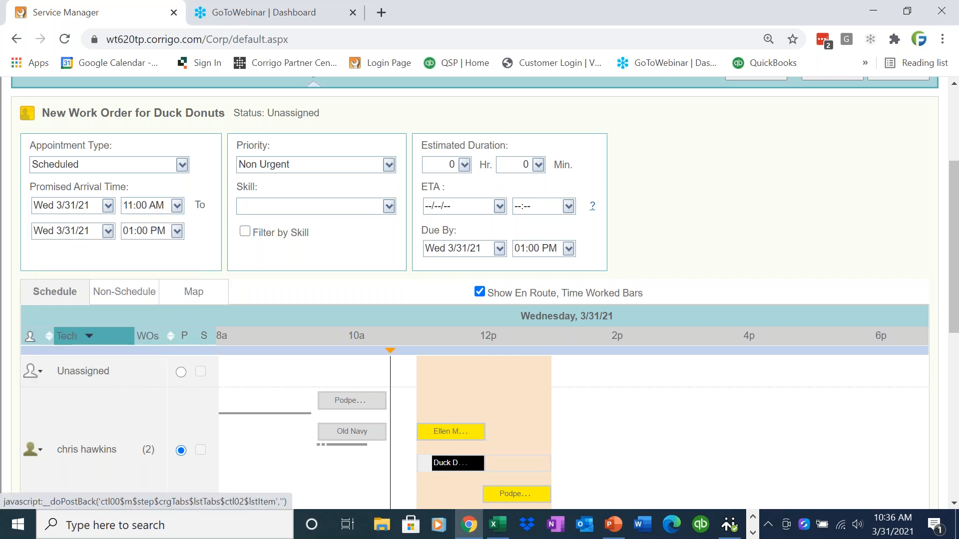
Show the technicians and the Duck Donuts work order on the map.
left_click(194, 292)
scroll(957, 305, "down", 1)
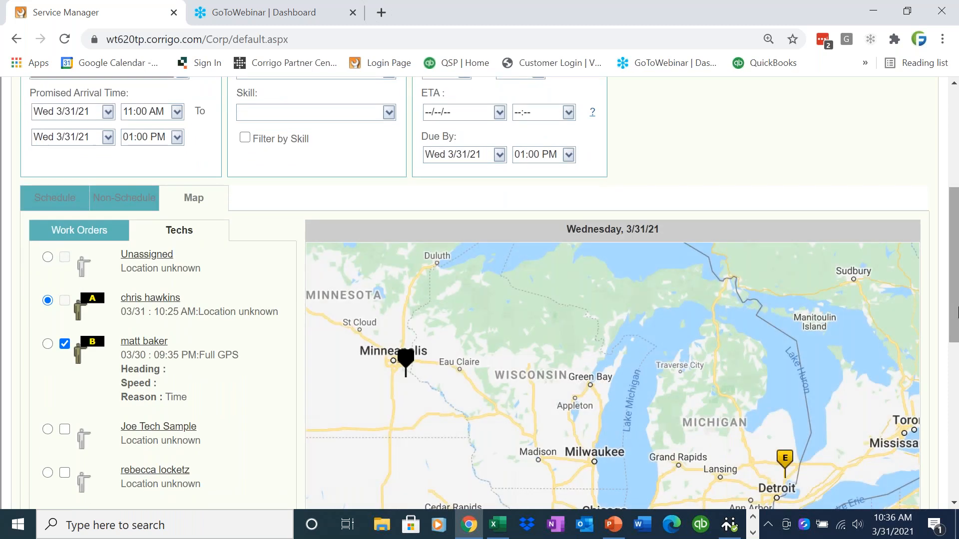
scroll(957, 312, "down", 1)
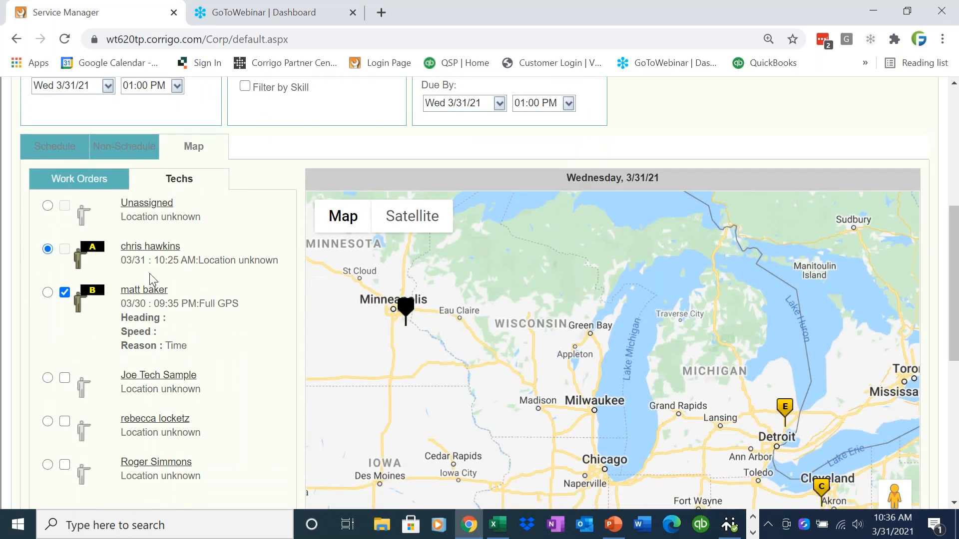
List the work orders beside the map and show everything grouped at the new work order's marker near Minneapolis.
left_click(99, 183)
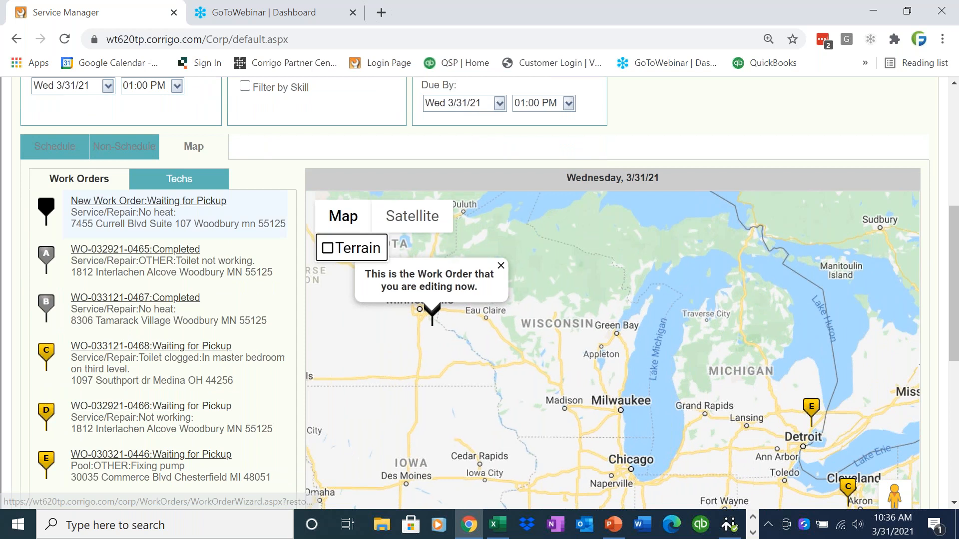
left_click(501, 266)
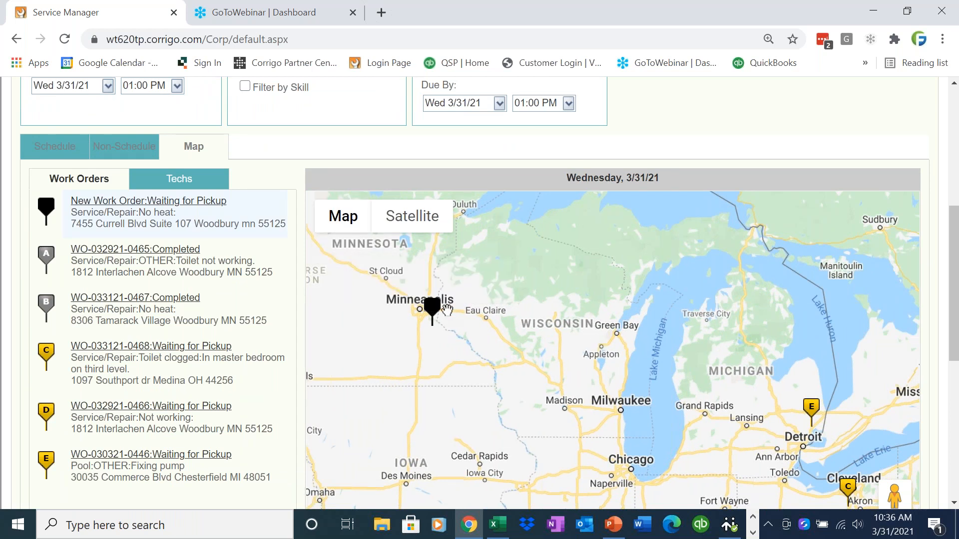
left_click(432, 312)
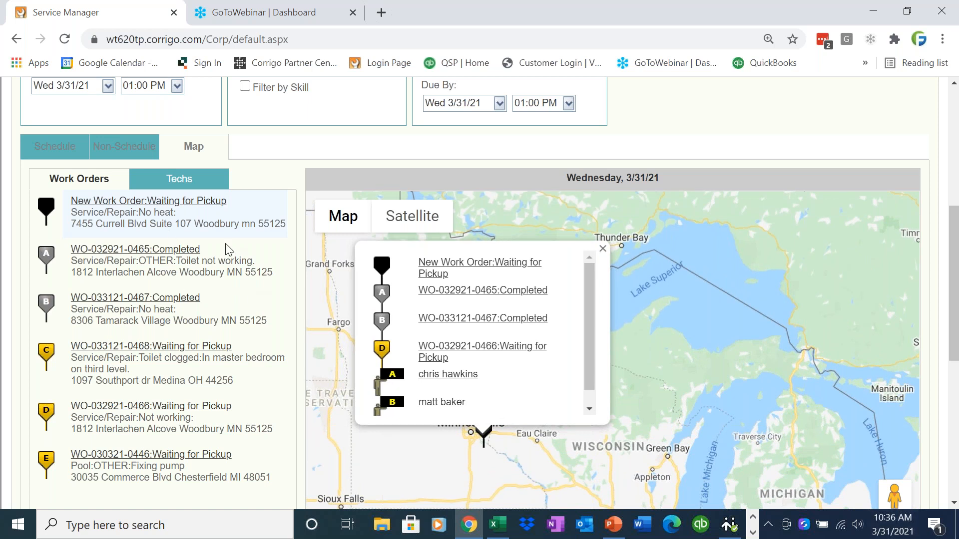
List the technicians and locate the primary technician for the Duck Donuts job on the map.
left_click(185, 181)
left_click(150, 259)
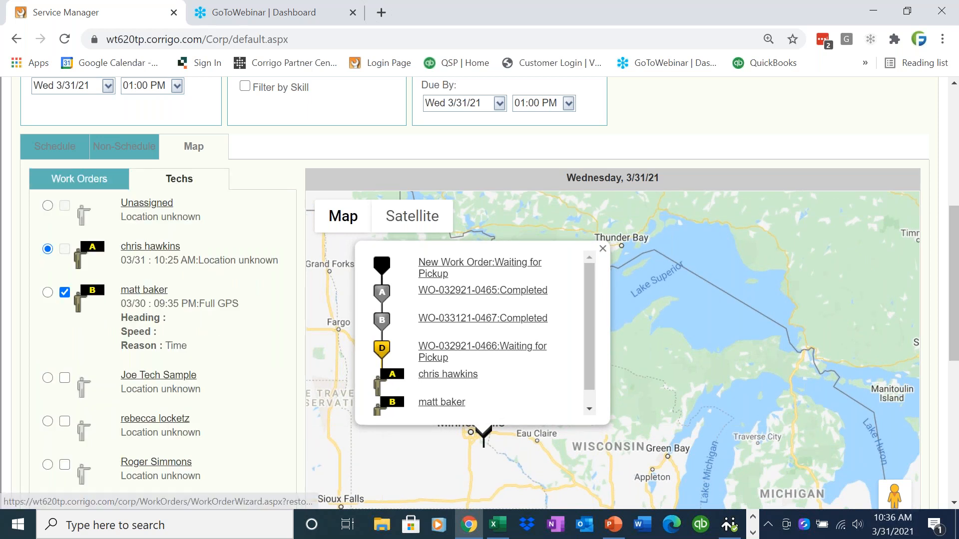
scroll(913, 349, "down", 3)
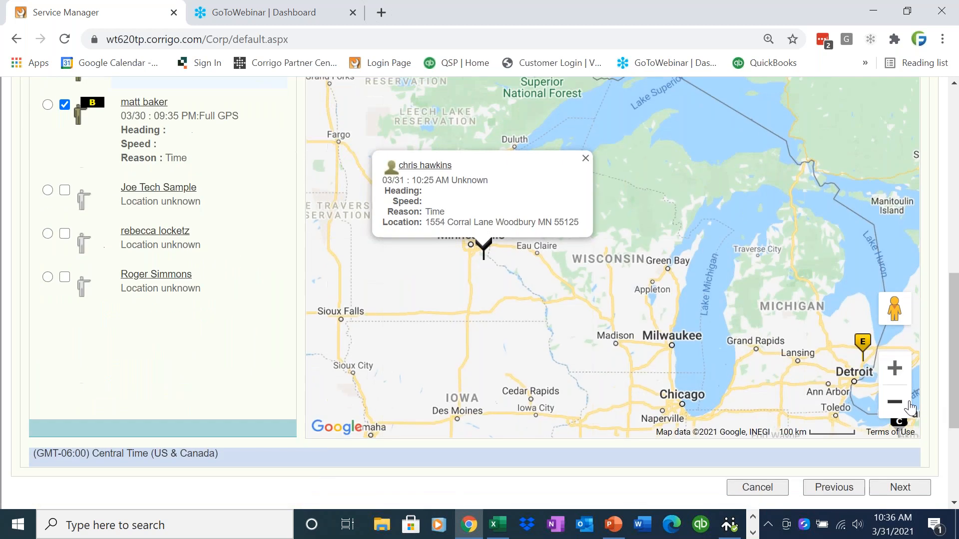
left_click(895, 369)
left_click(895, 368)
left_click(894, 369)
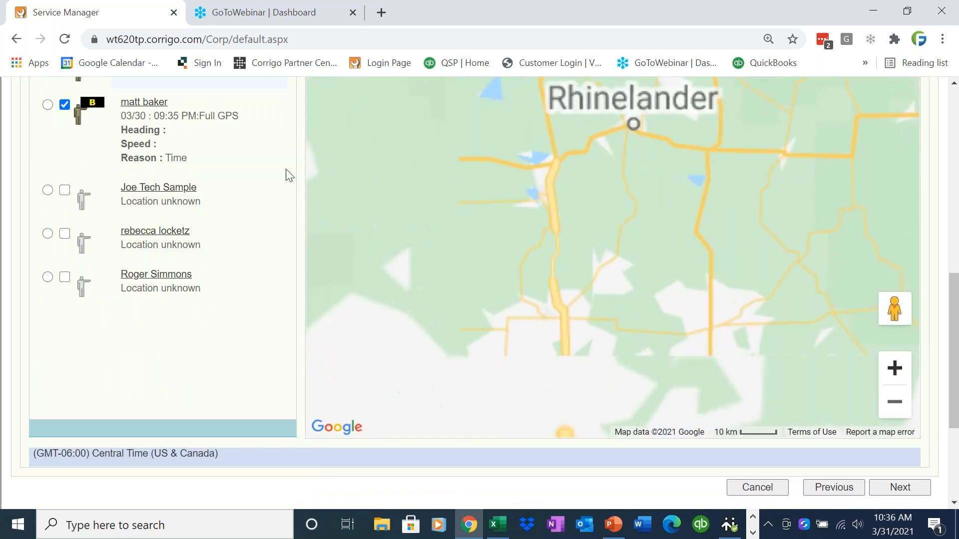
scroll(923, 275, "up", 3)
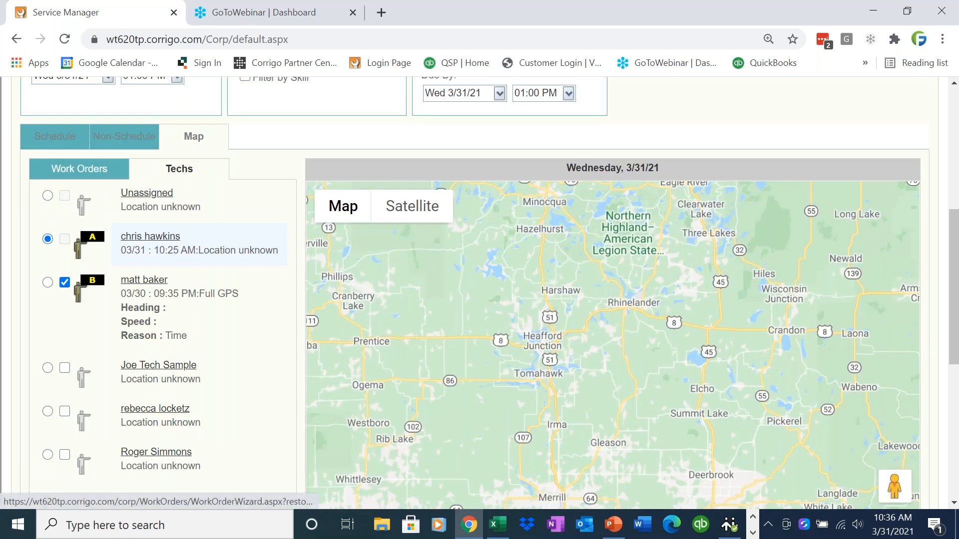
left_click(150, 236)
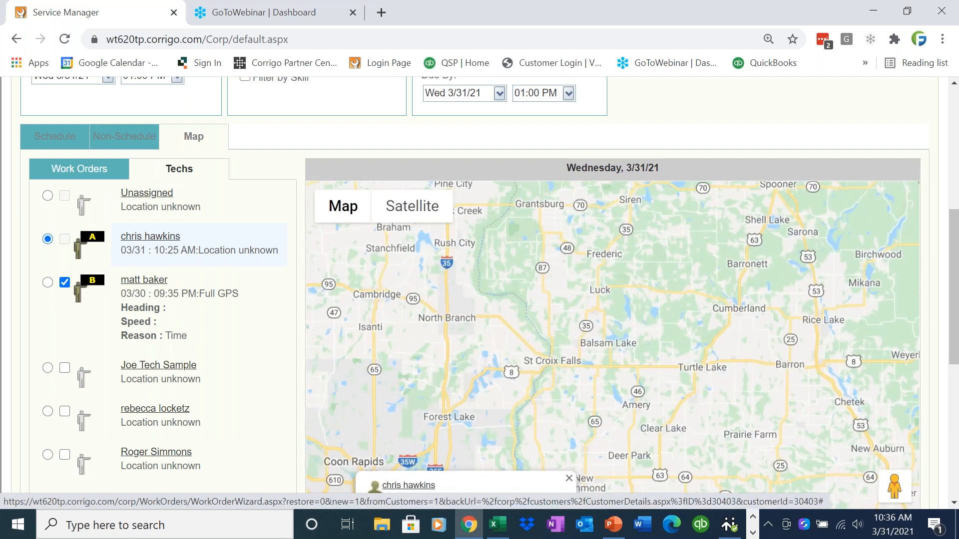
scroll(905, 481, "down", 2)
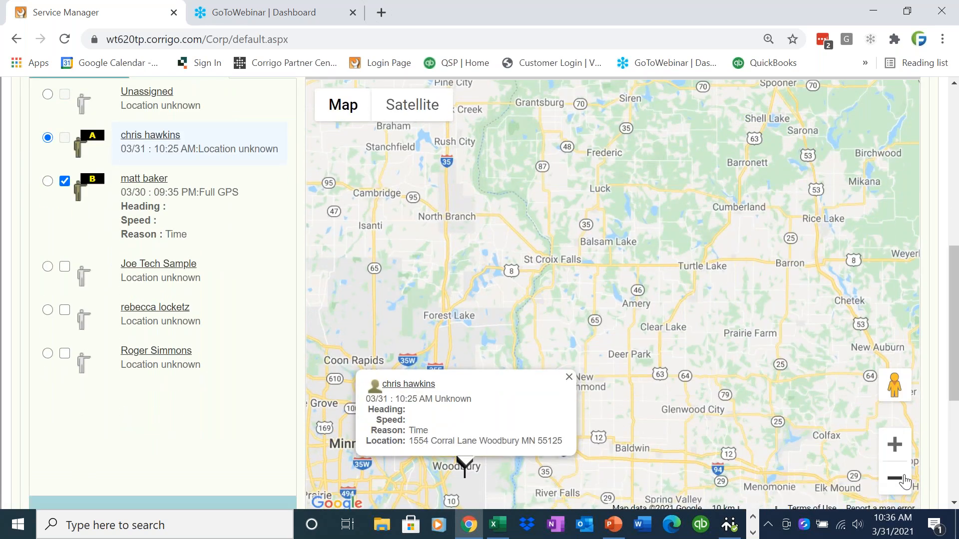
left_click(894, 478)
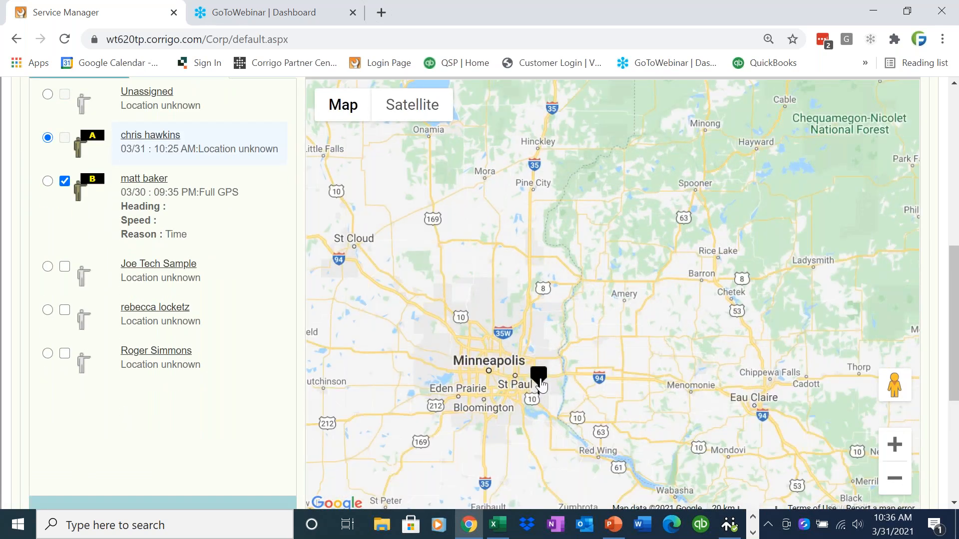
Examine the primary technician's location at street level and list the technicians sharing that map marker.
left_click(539, 380)
left_click(894, 455)
left_click(896, 455)
left_click(896, 455)
left_click(897, 455)
left_click(896, 455)
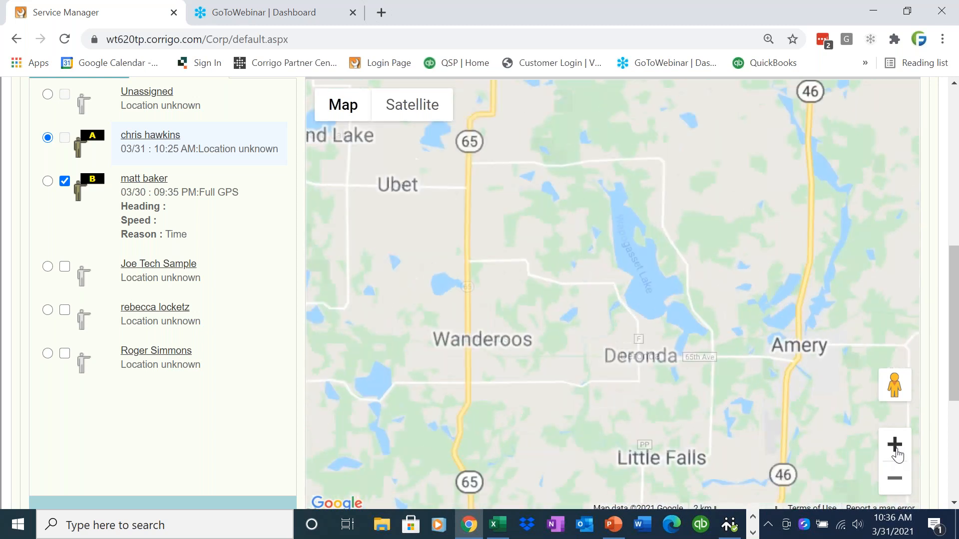
left_click(896, 455)
left_click(897, 455)
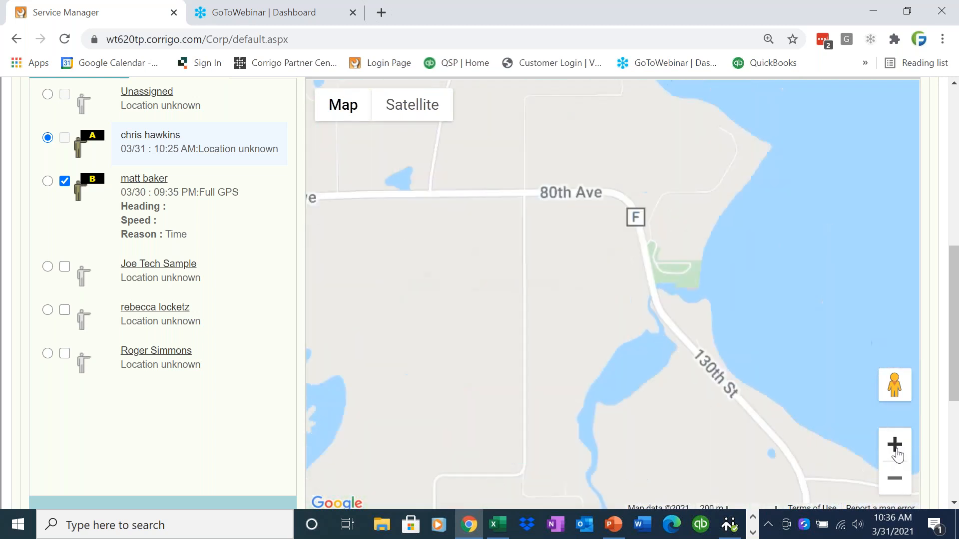
left_click(151, 138)
left_click(569, 377)
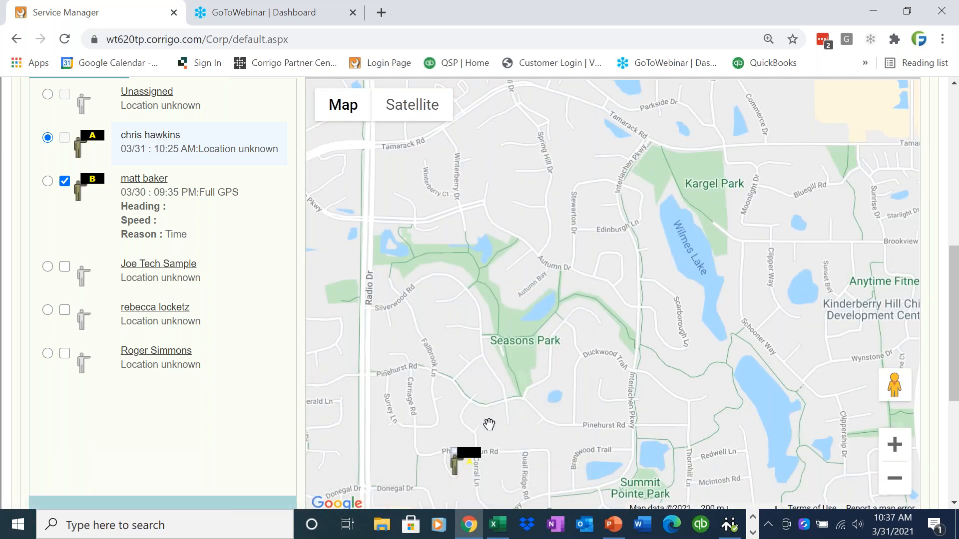
left_click(481, 461)
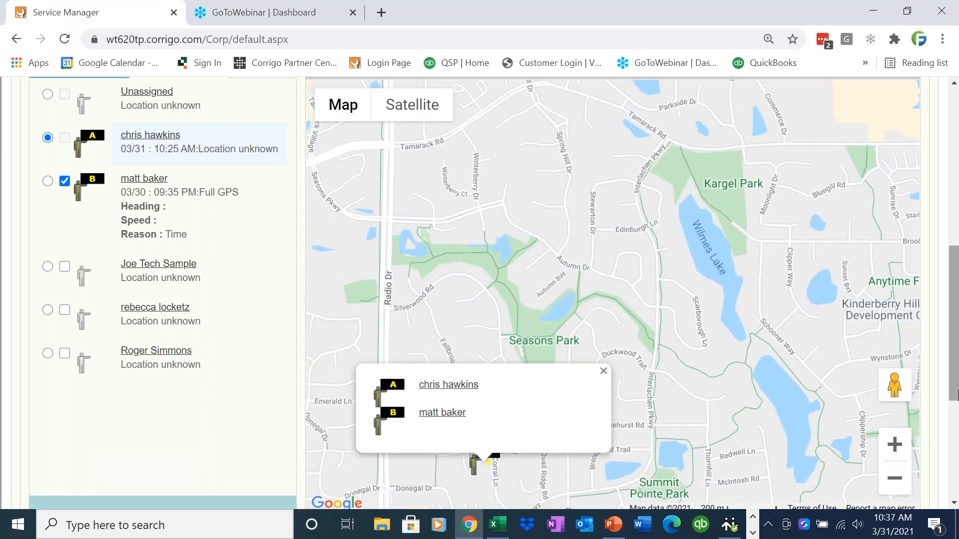
Find the new Duck Donuts work order in Woodbury on the map and check its marker and the technicians' marker.
scroll(956, 360, "up", 1)
scroll(956, 360, "up", 1)
scroll(956, 359, "down", 3)
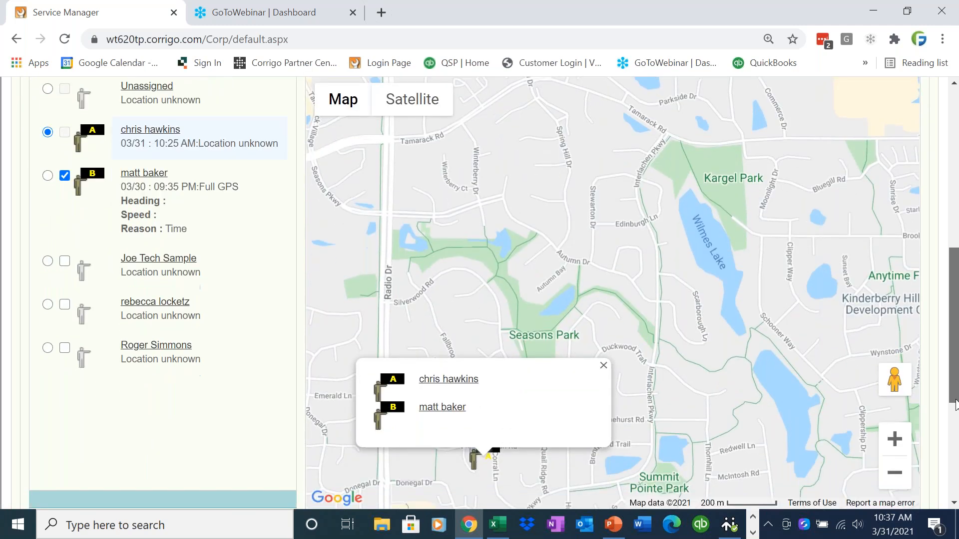
left_click(894, 442)
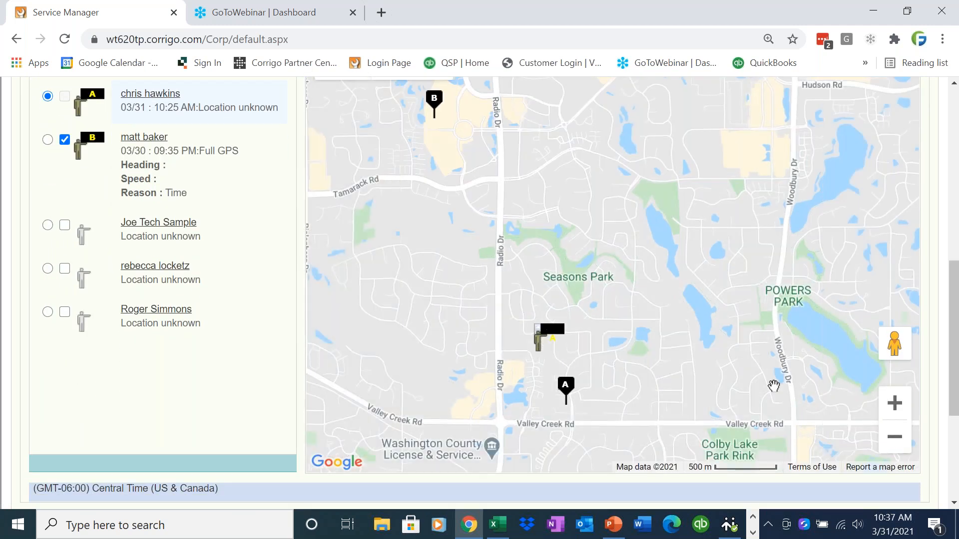
left_click_drag(457, 166, 524, 178)
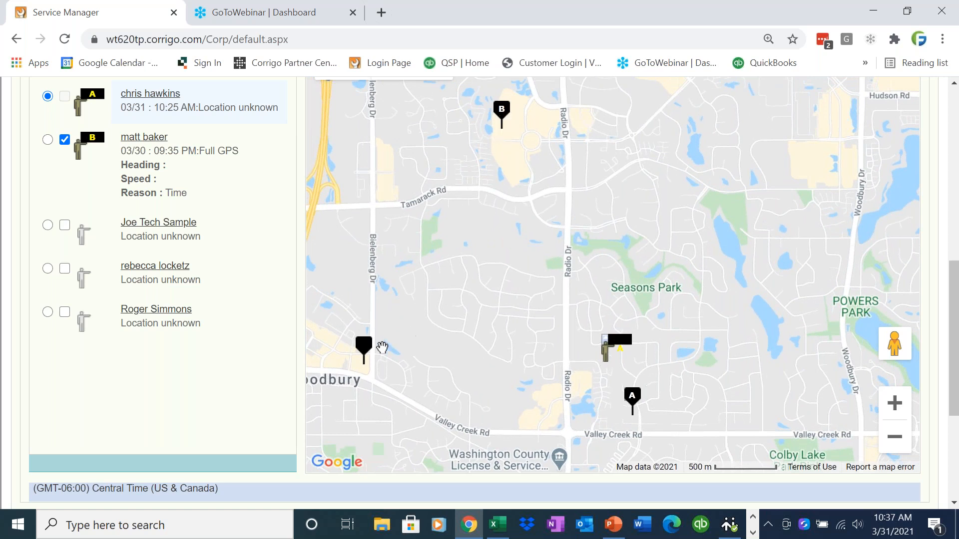
left_click(365, 353)
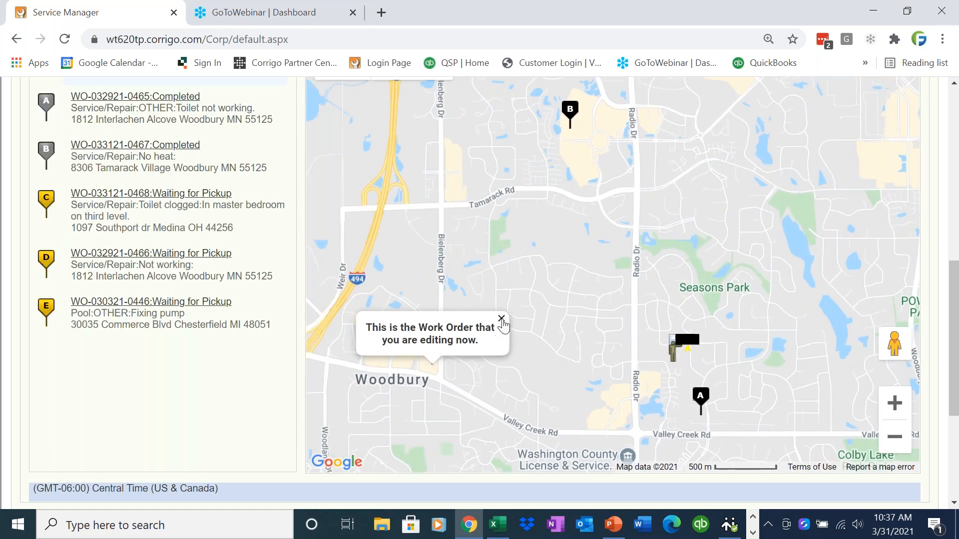
left_click(501, 320)
left_click(433, 348)
left_click(502, 320)
left_click(688, 342)
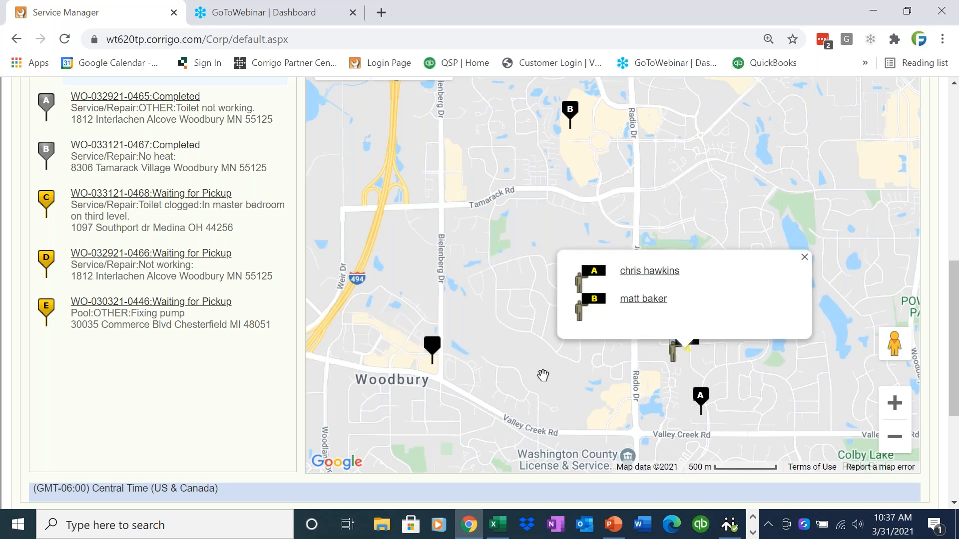
Compare the technicians' position with the Duck Donuts site on a closer street map, checking each marker's details.
left_click(892, 409)
left_click_drag(736, 377, 864, 236)
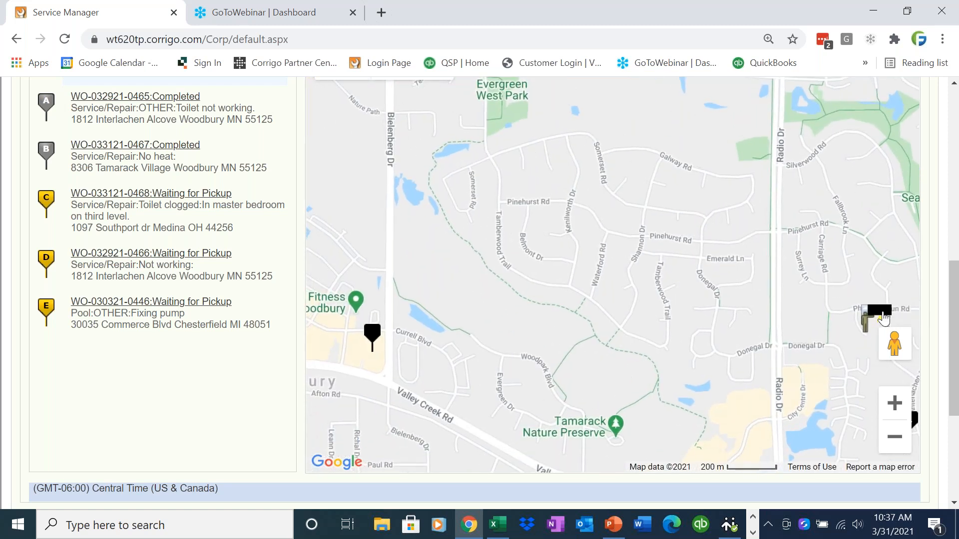
left_click(878, 312)
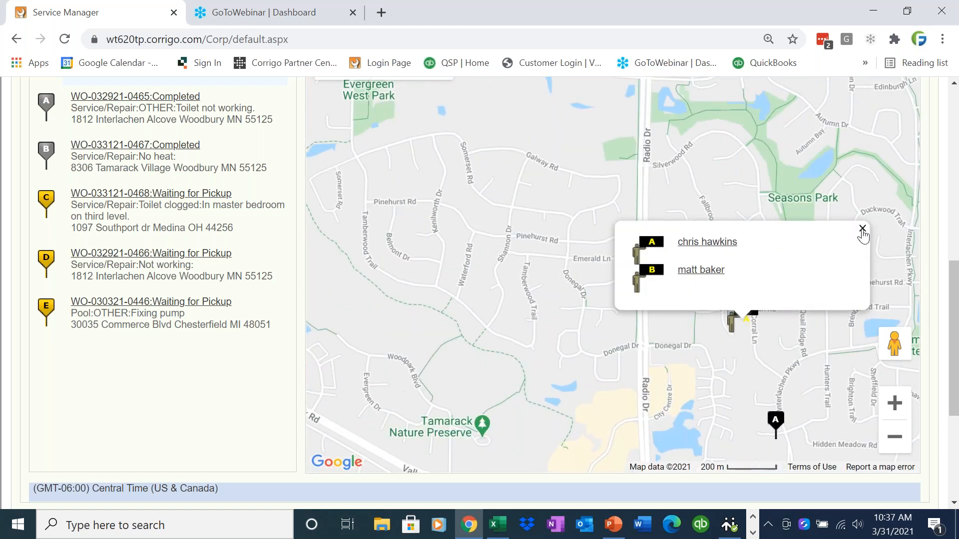
left_click(862, 230)
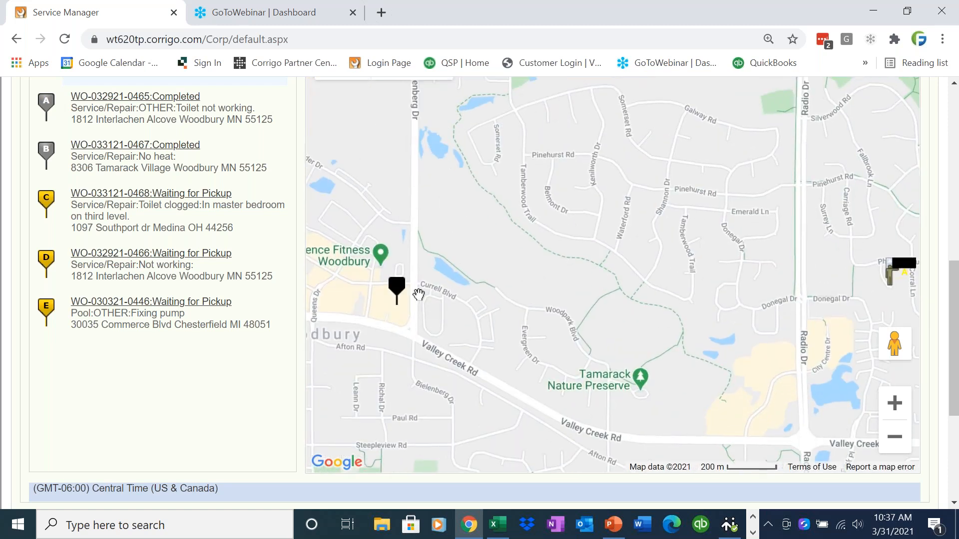
left_click(397, 287)
left_click(501, 260)
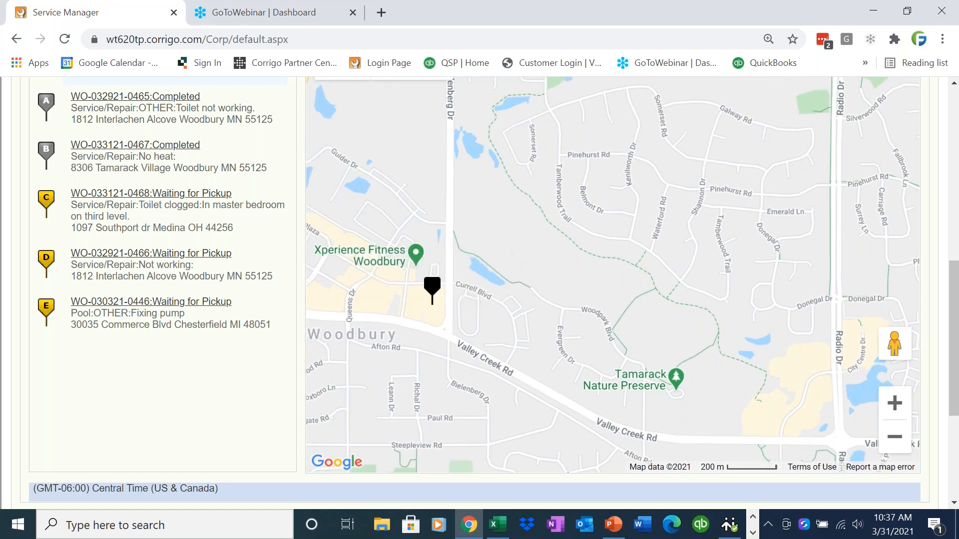
Return to the technician schedule and reposition the Duck Donuts job in the primary technician's row within the promised arrival window.
left_click_drag(954, 386, 954, 288)
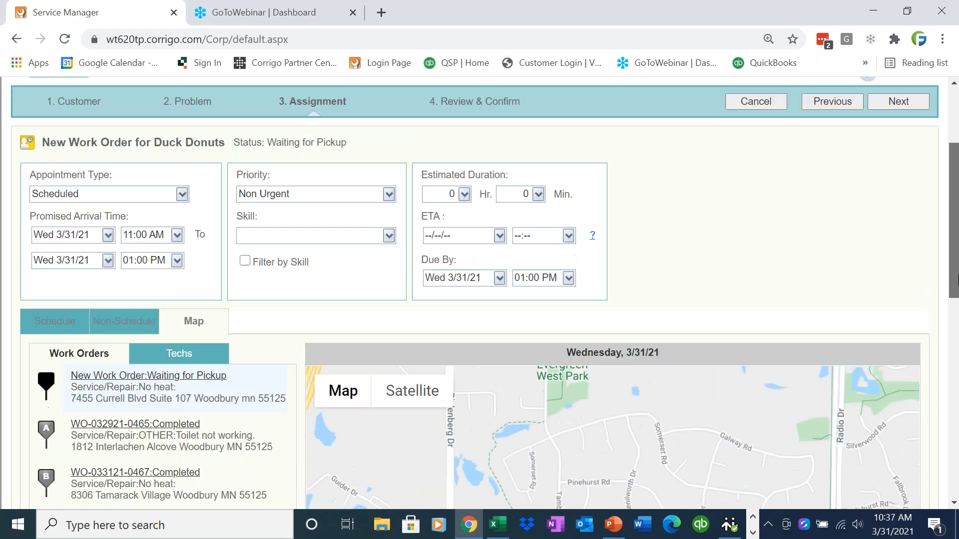
left_click(68, 328)
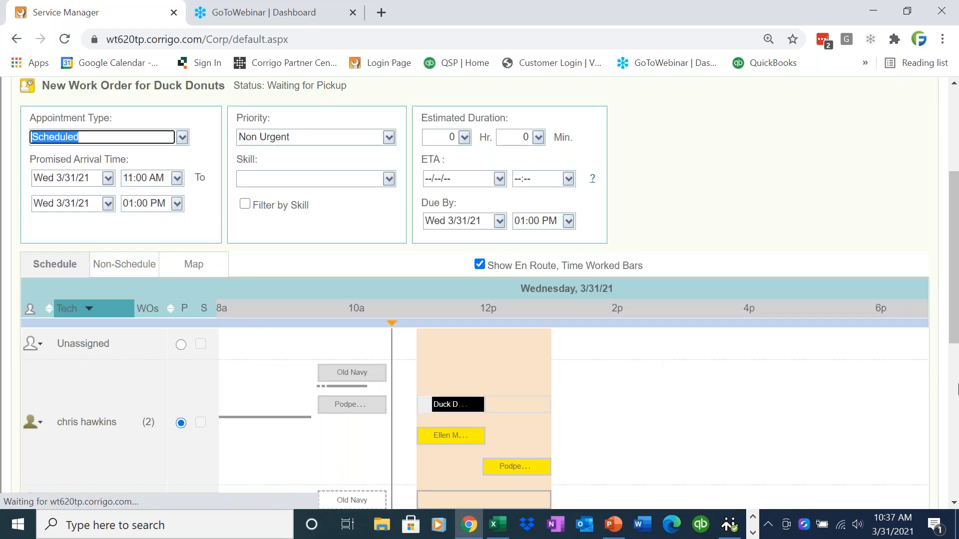
left_click_drag(953, 325, 953, 356)
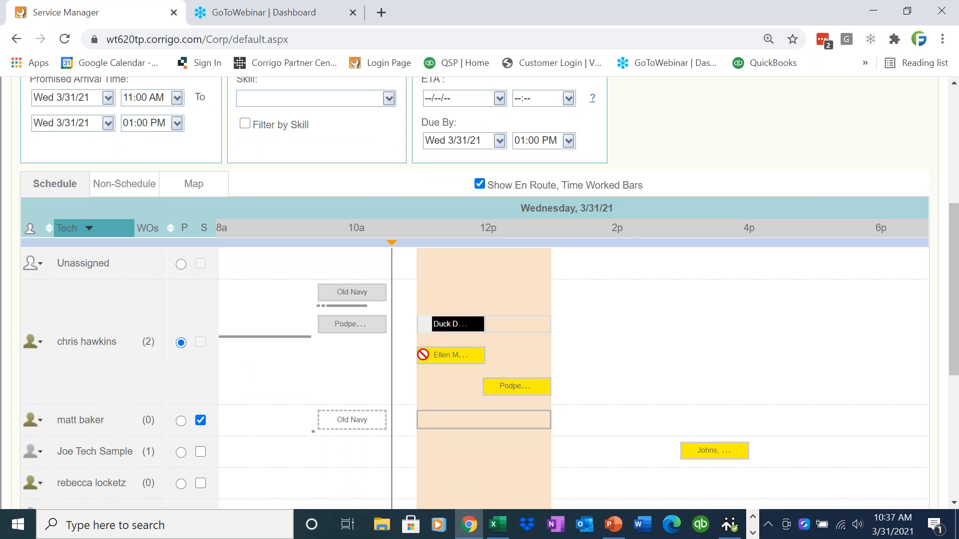
mouse_move(440, 356)
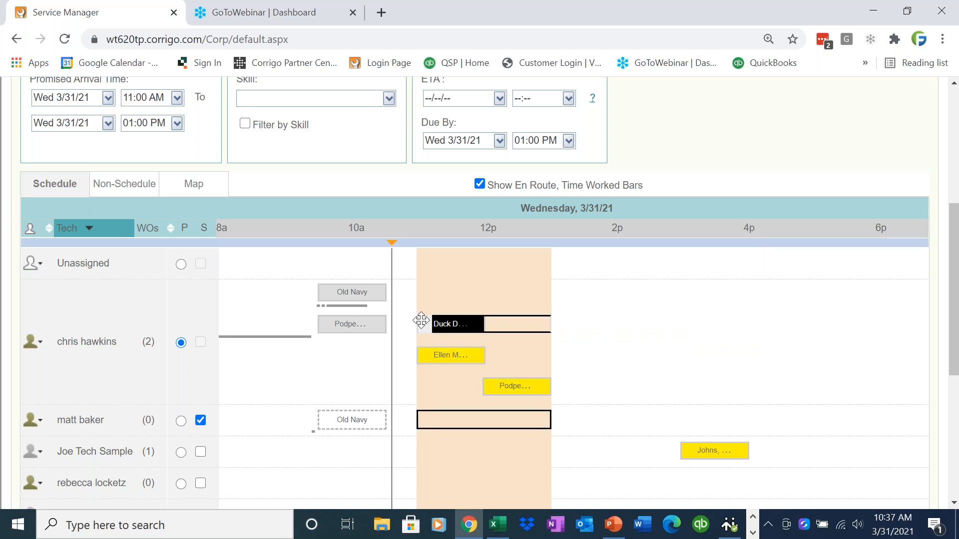
left_click_drag(422, 321, 414, 299)
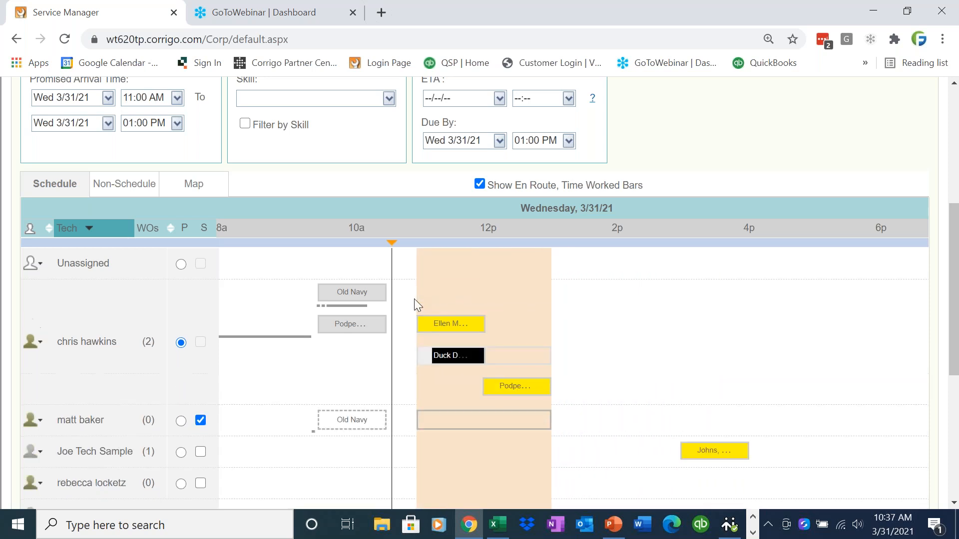
Proceed to the review of the Duck Donuts work order and finish creating it.
scroll(955, 399, "down", 1)
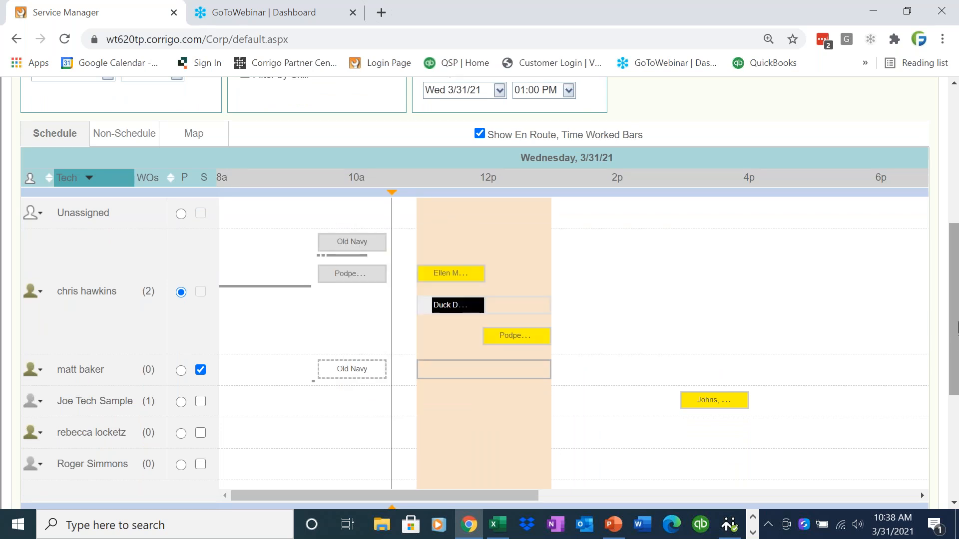
scroll(957, 343, "down", 2)
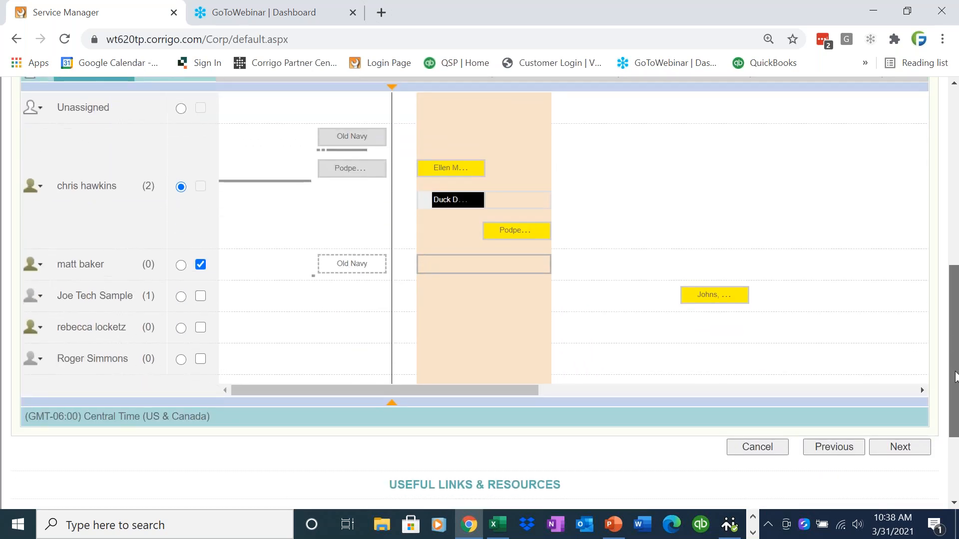
left_click(907, 448)
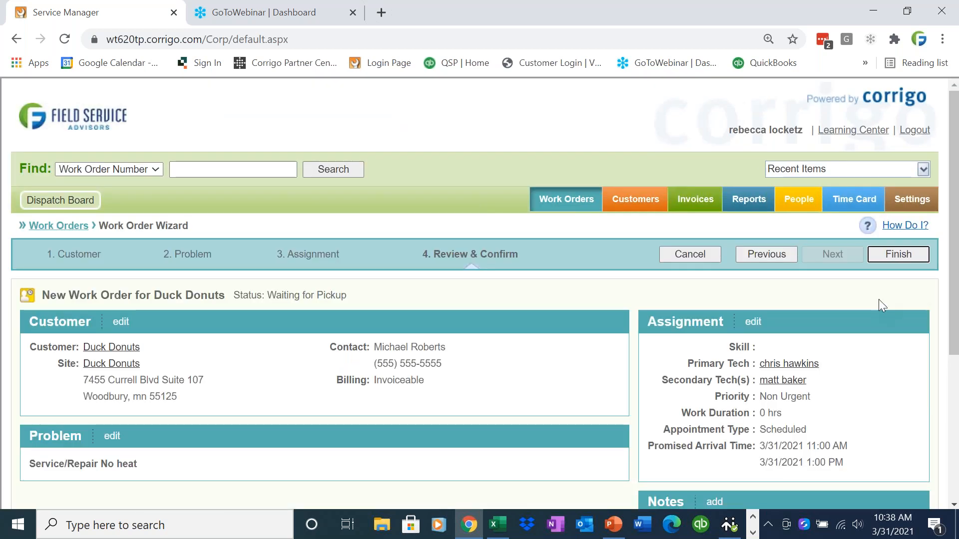
left_click(904, 260)
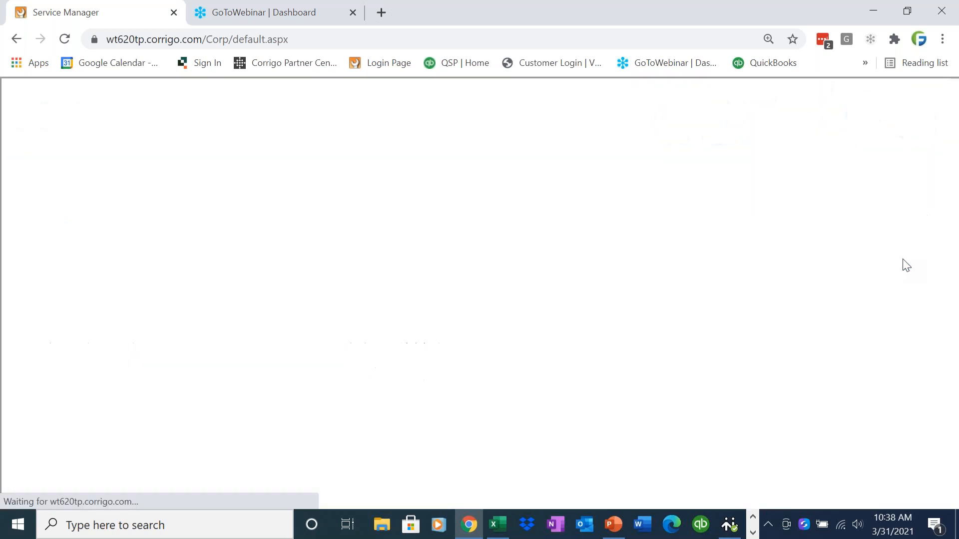
Switch to the mirrored Galaxy Grand Prime phone in SideSync and go back to the technician's My Work overview.
left_click(752, 533)
mouse_move(427, 534)
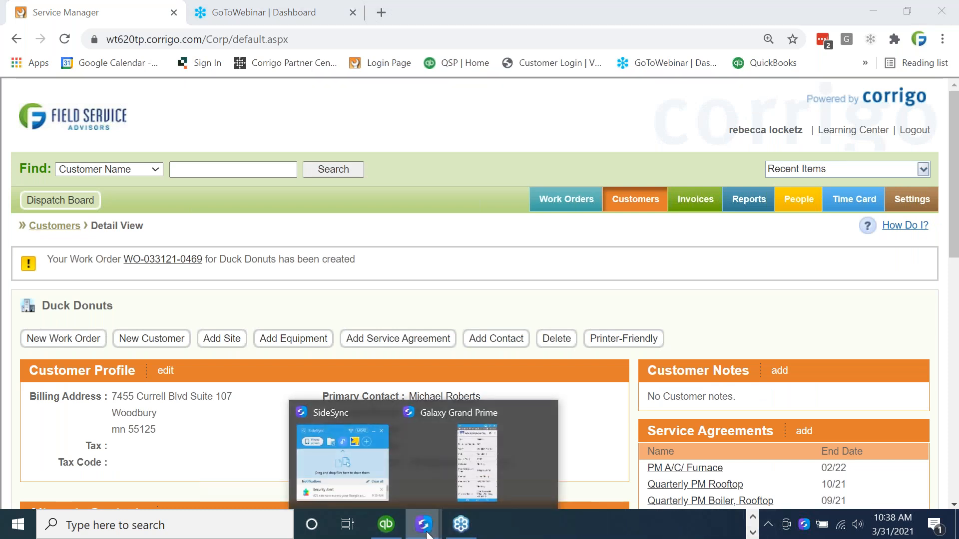
left_click(442, 451)
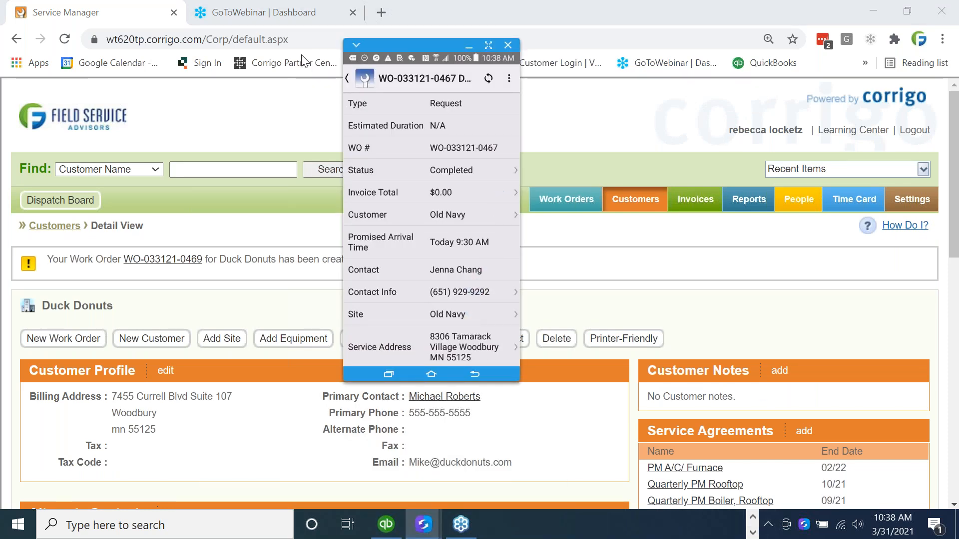
left_click(349, 81)
left_click(366, 80)
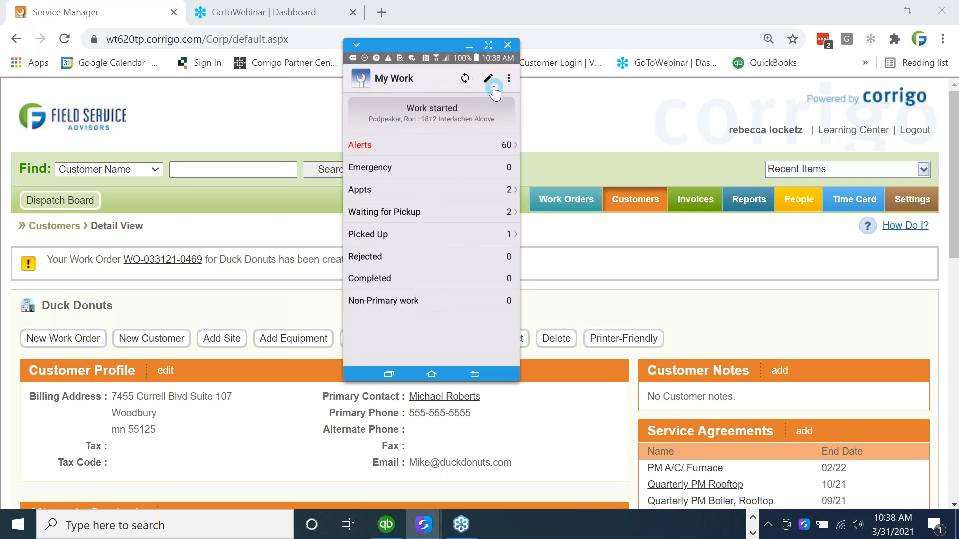
Refresh the technician's My Work overview on the mirrored phone and dismiss the new work order alerts.
left_click(472, 85)
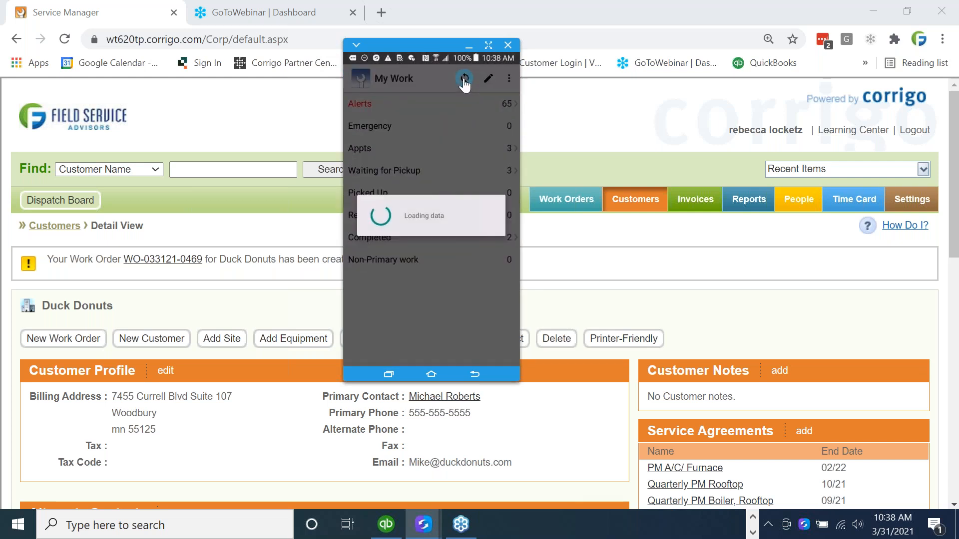
left_click(464, 81)
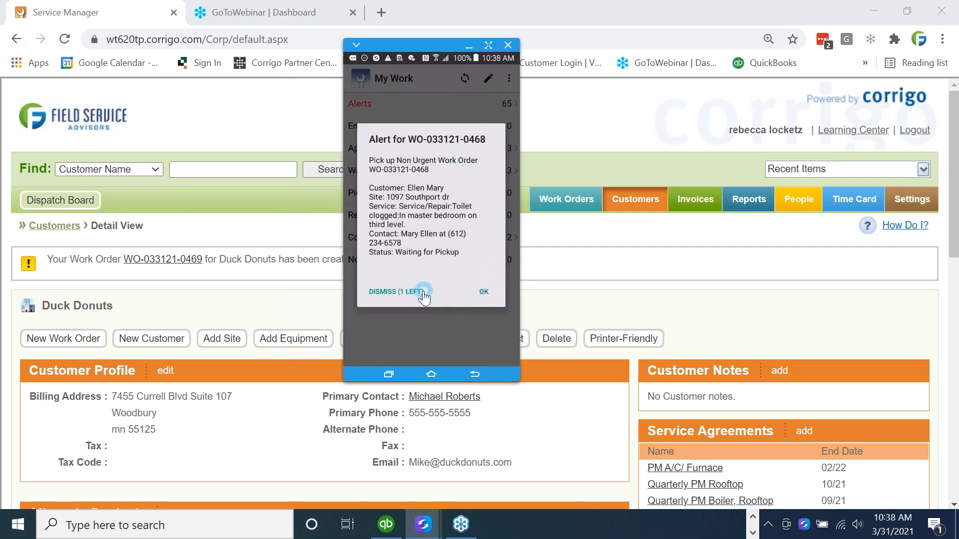
left_click(407, 293)
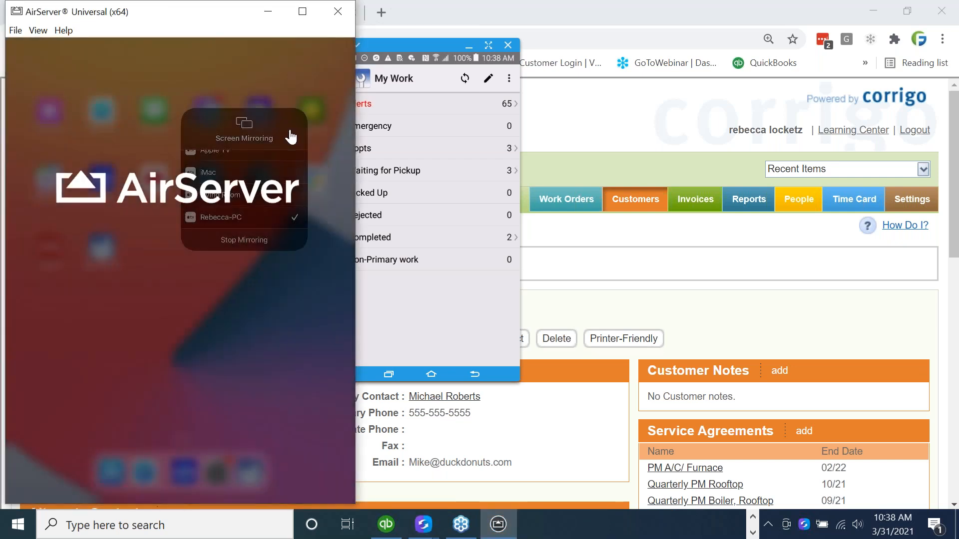
Place the mirrored phone window beside the AirServer iPad mirror so both technicians' screens can be seen.
left_click(405, 42)
left_click_drag(473, 34, 574, 20)
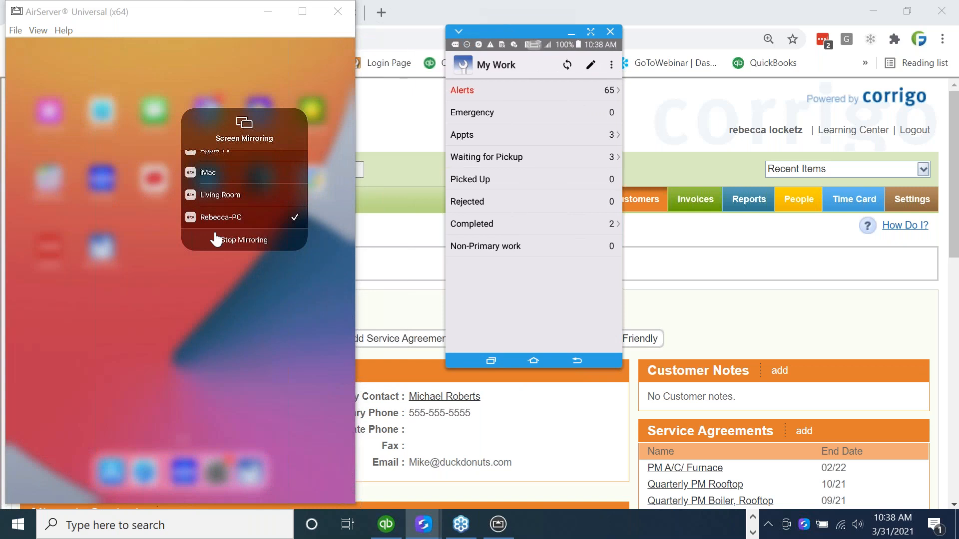
left_click(177, 257)
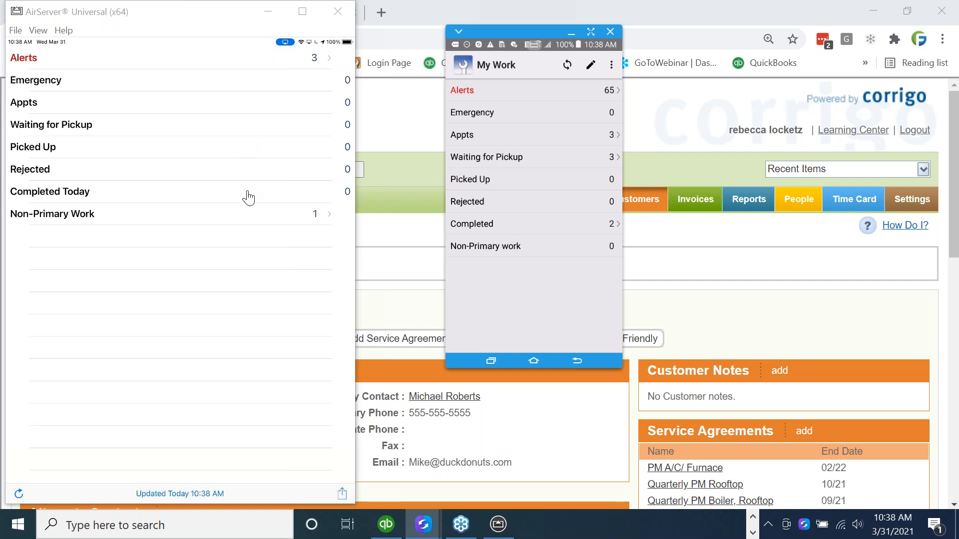
Try to pick up the Duck Donuts work order from the phone's Waiting for Pickup list.
left_click(588, 158)
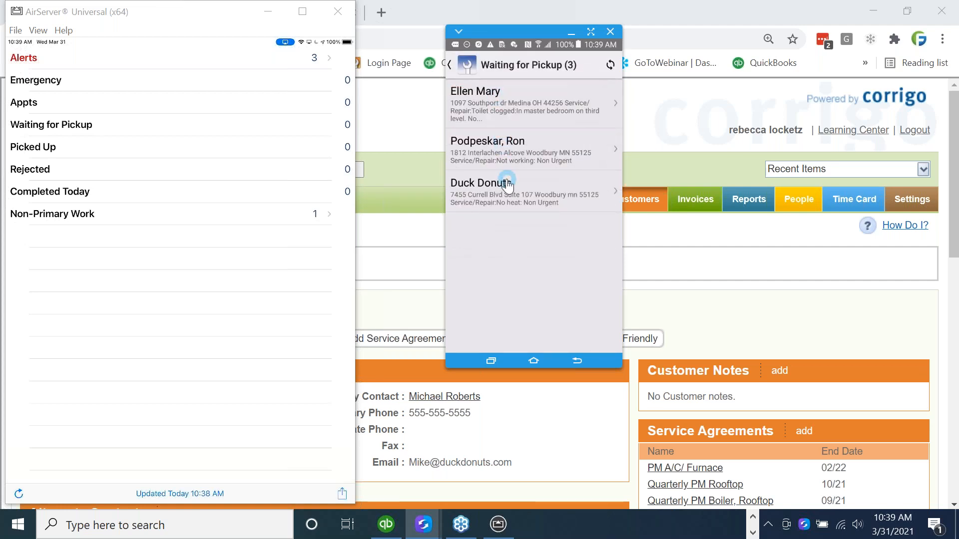
left_click(507, 195)
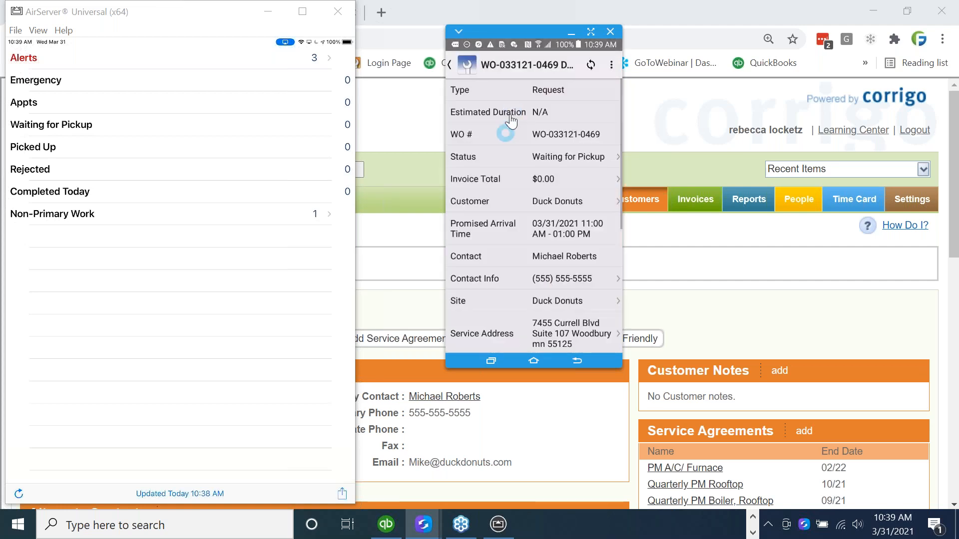
left_click(547, 159)
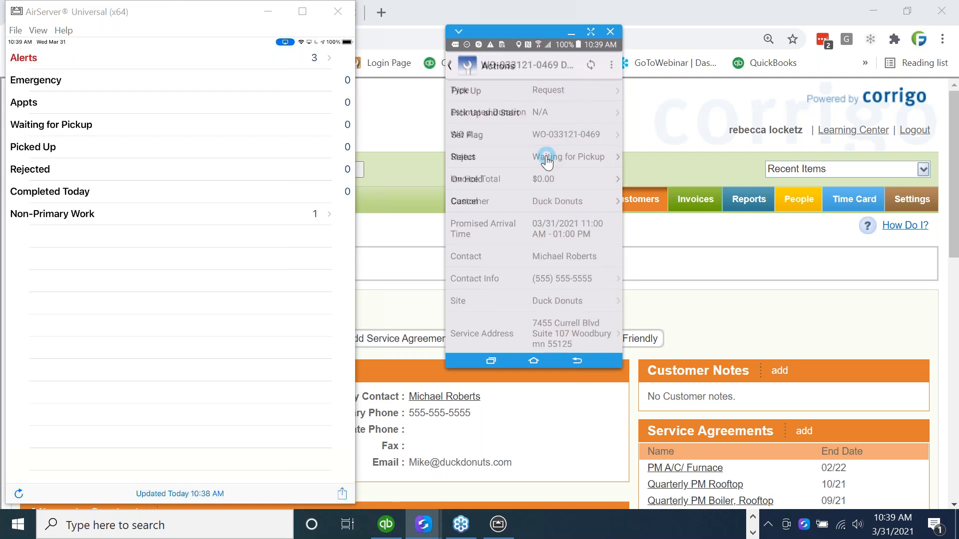
left_click(498, 94)
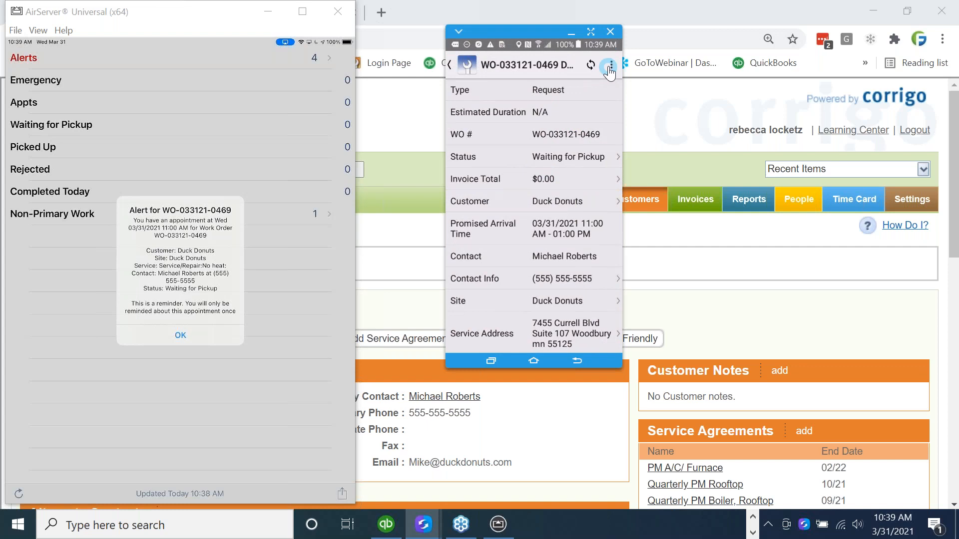
Leave the work order, log out of the phone's field service app and log back in with the saved credentials.
left_click(610, 69)
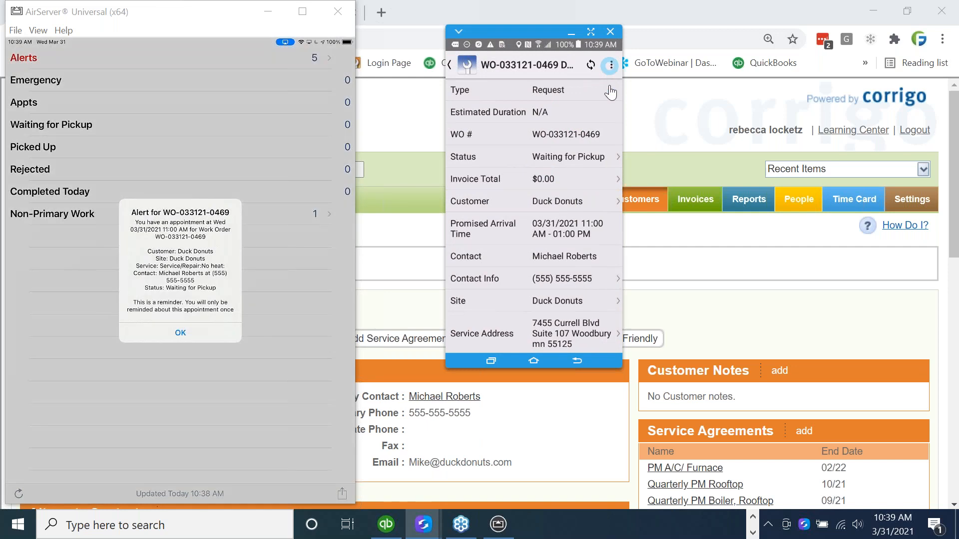
left_click(464, 66)
left_click(464, 65)
left_click(463, 66)
left_click(612, 66)
left_click(555, 163)
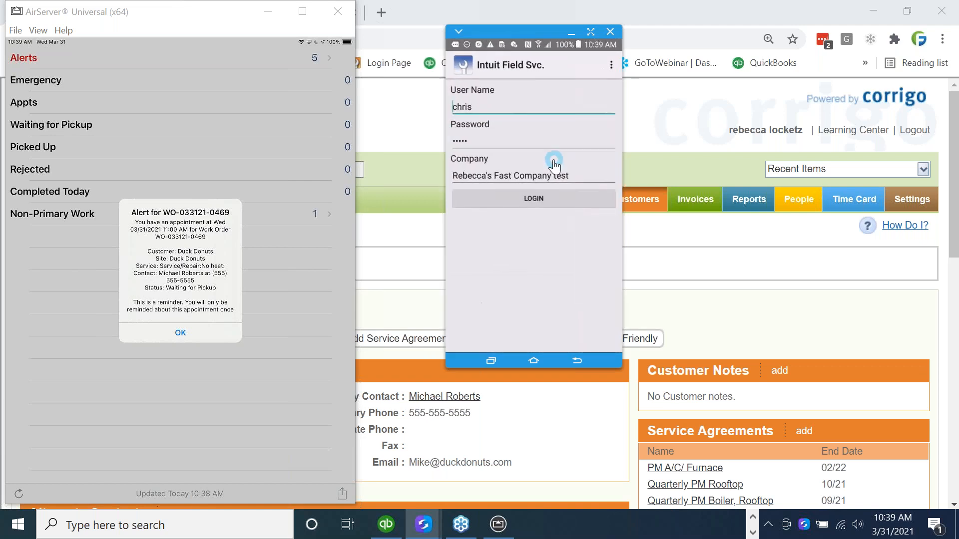
left_click(533, 200)
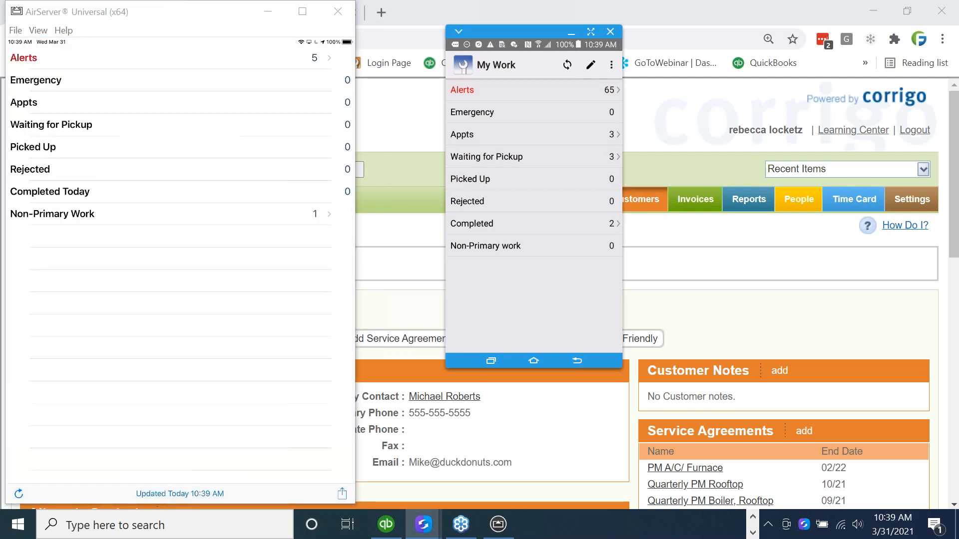
Open the Duck Donuts job under Non-Primary Work on the iPad and pick it up from the phone's Waiting for Pickup list.
left_click(324, 216)
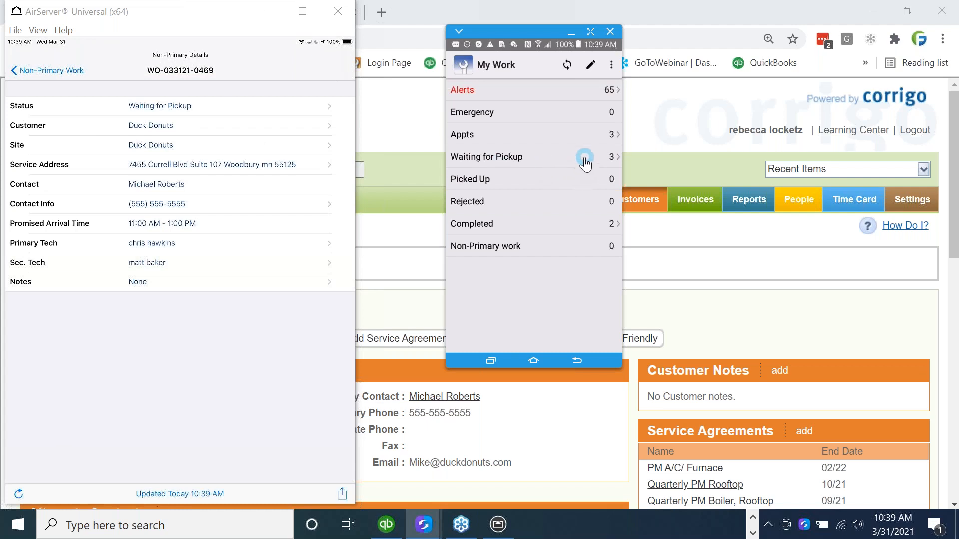
left_click(585, 161)
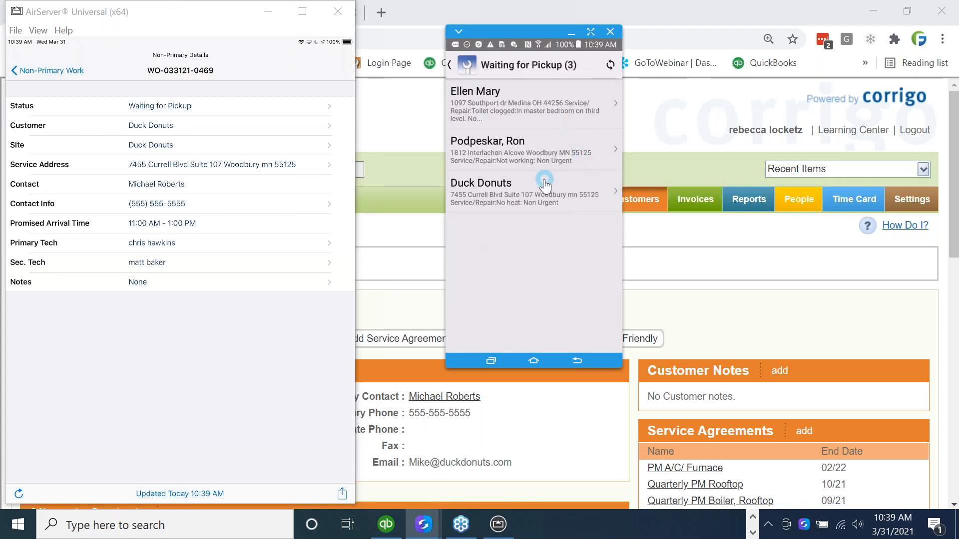
left_click(547, 196)
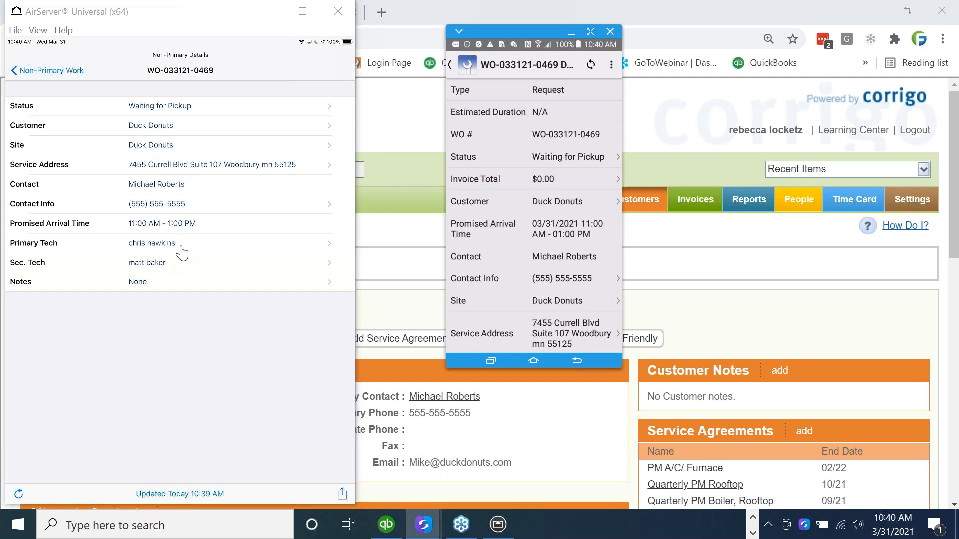
left_click(569, 159)
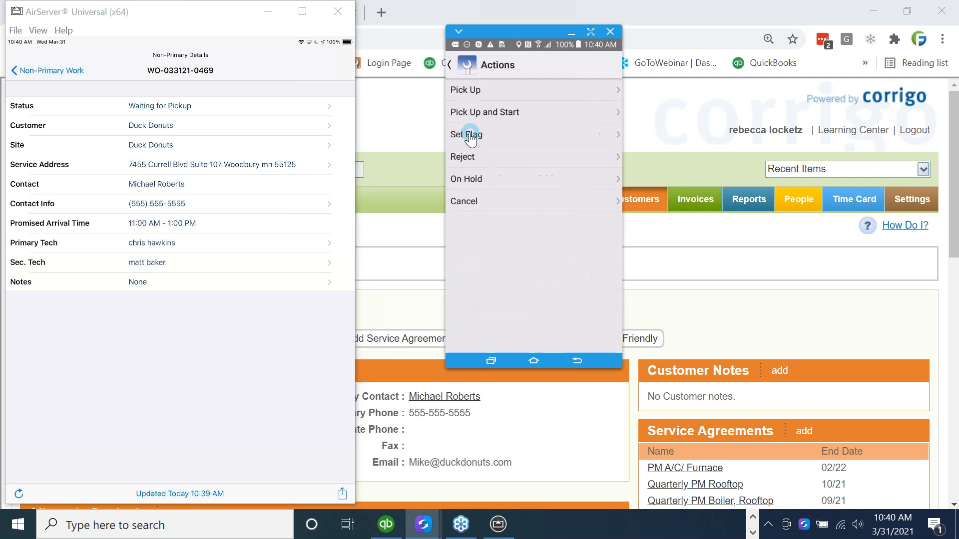
left_click(482, 93)
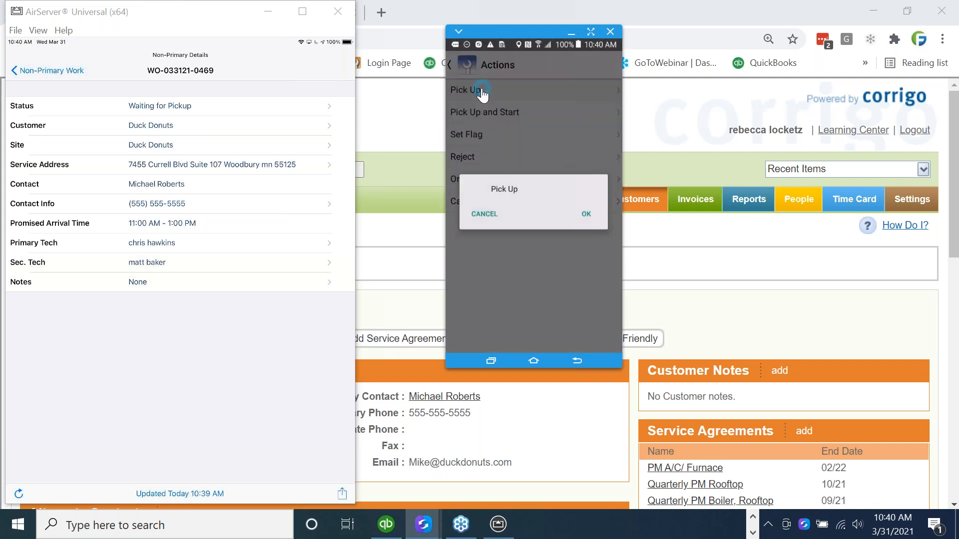
left_click(586, 216)
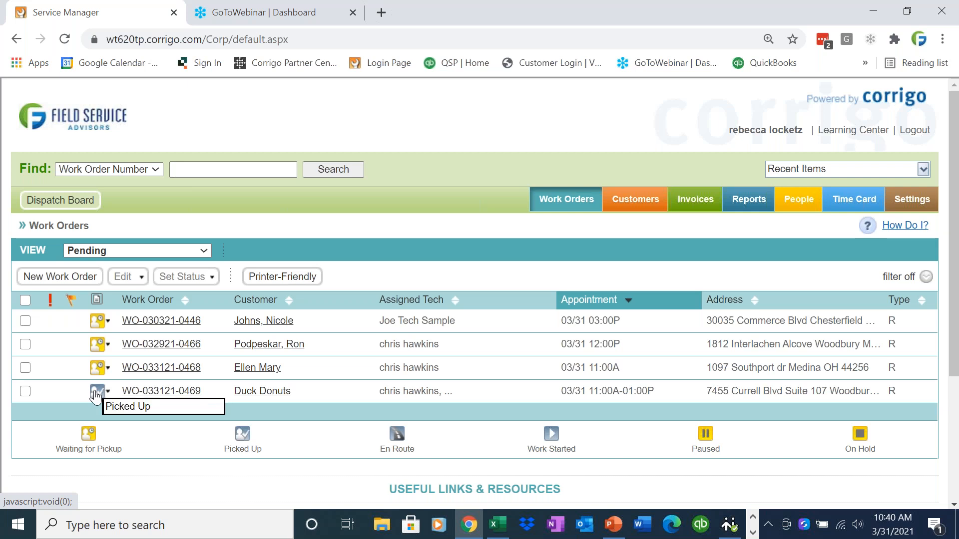
Open the Duck Donuts work order from the pending list and examine its assignment and the technicians' posted times.
left_click(131, 393)
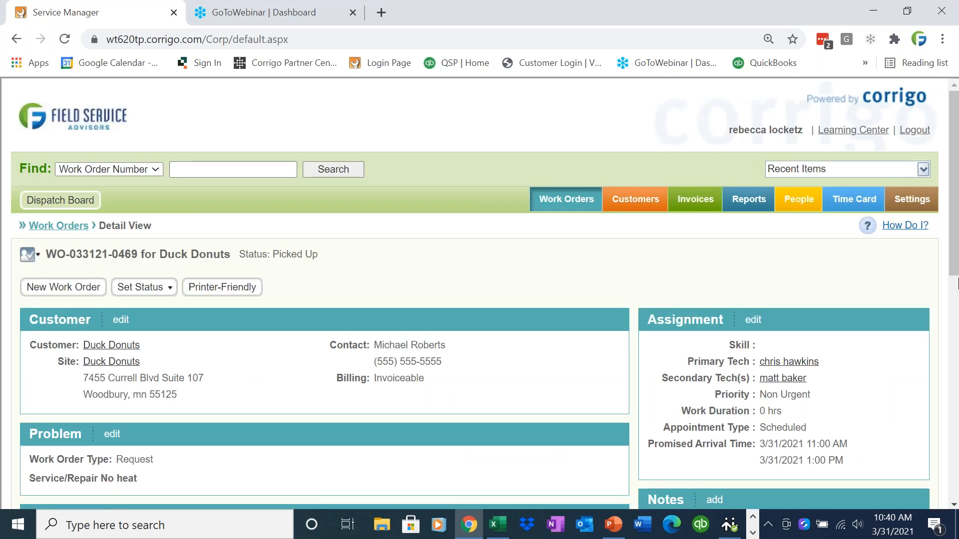
left_click_drag(957, 283, 822, 414)
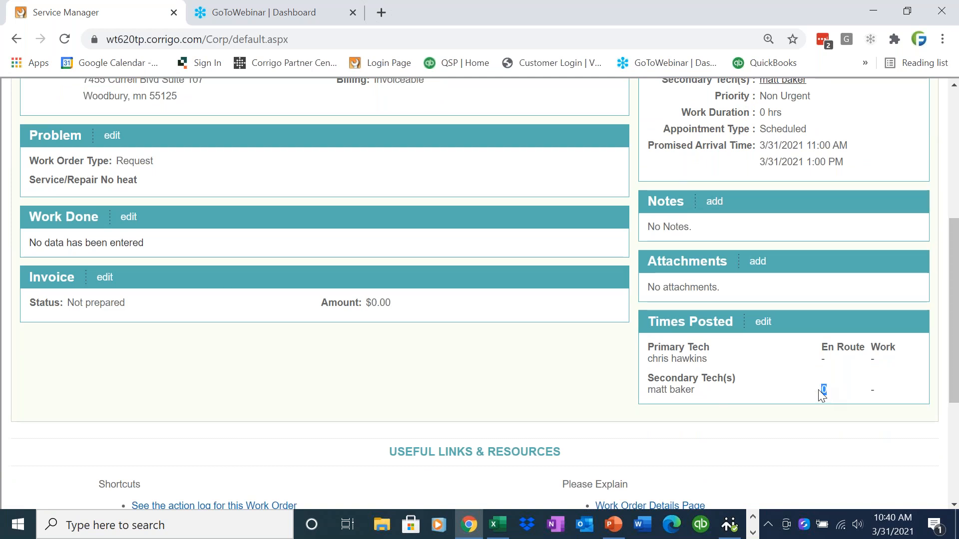
double_click(872, 390)
left_click_drag(832, 392, 811, 392)
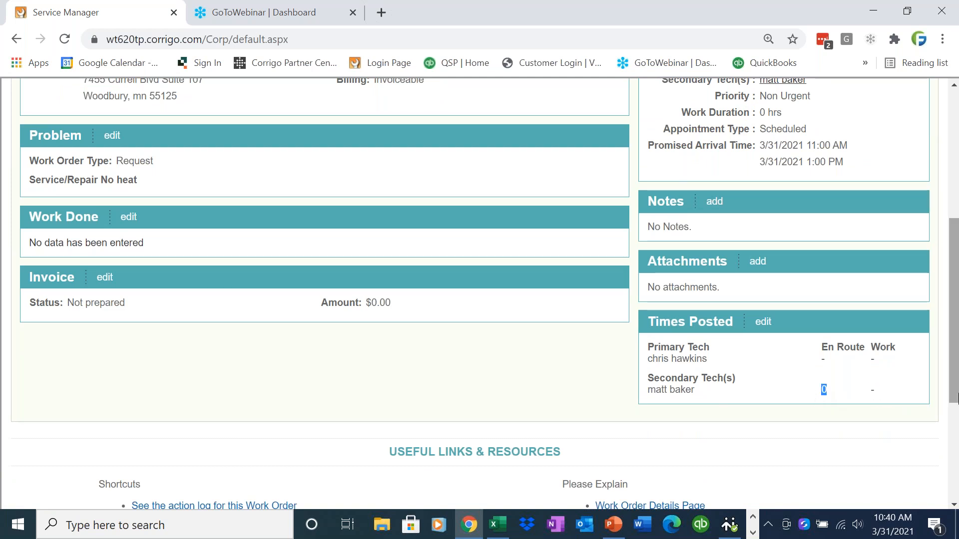
left_click_drag(957, 392, 956, 358)
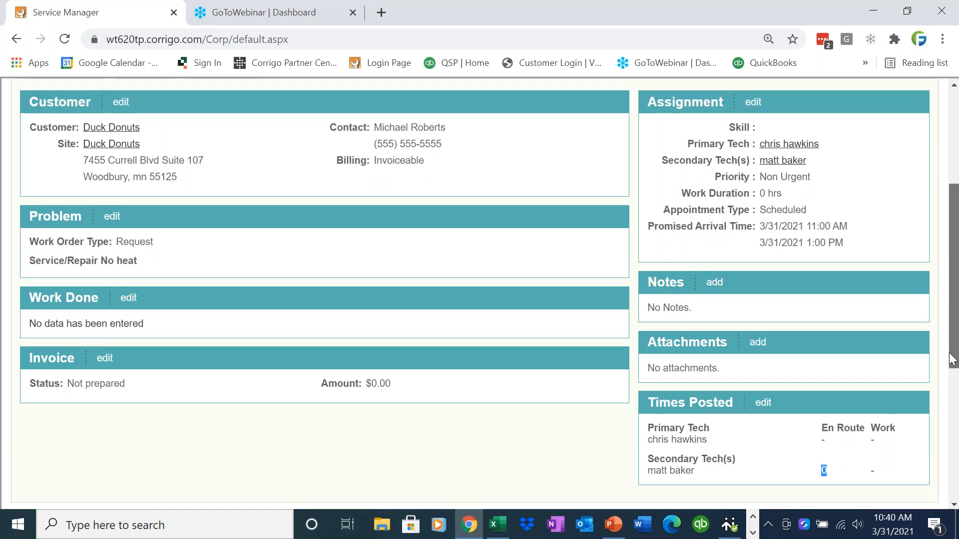
left_click_drag(955, 326, 954, 286)
Switch back to the AirServer and SideSync mirrors and set the Duck Donuts work order to En Route on the phone.
left_click(752, 533)
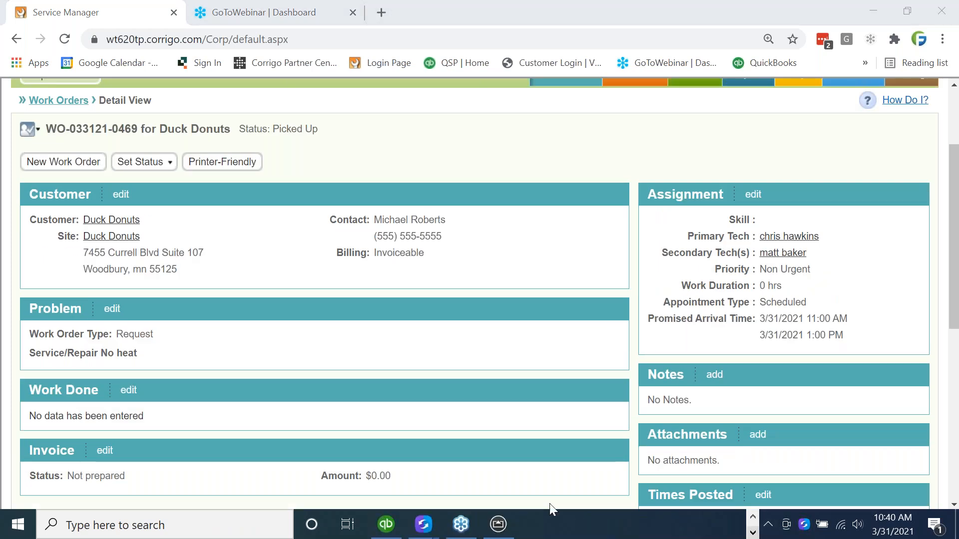
left_click(498, 524)
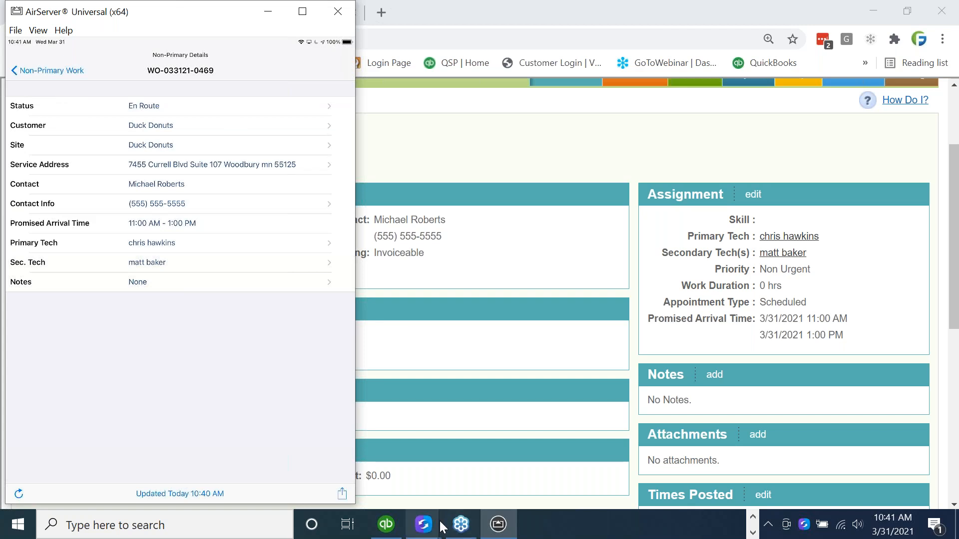
mouse_move(442, 528)
left_click(442, 493)
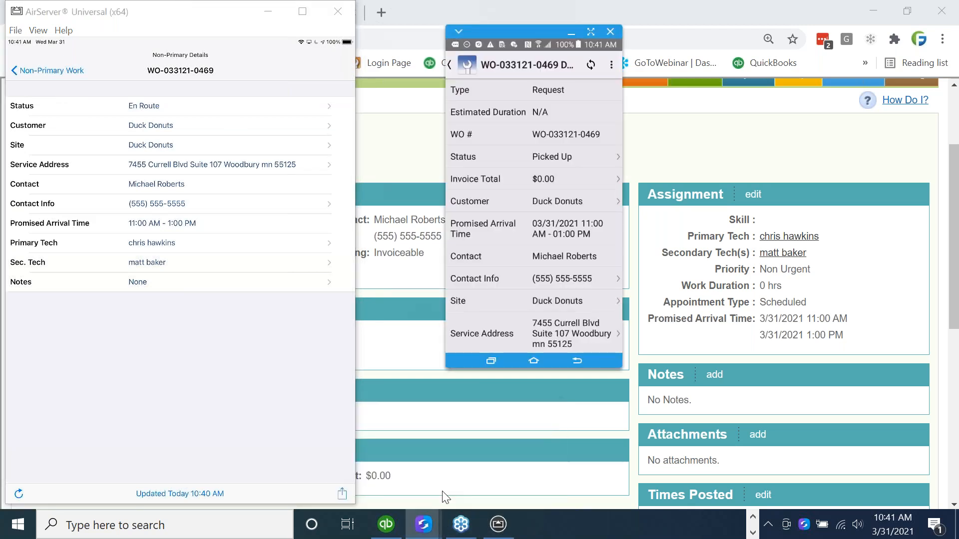
left_click(567, 158)
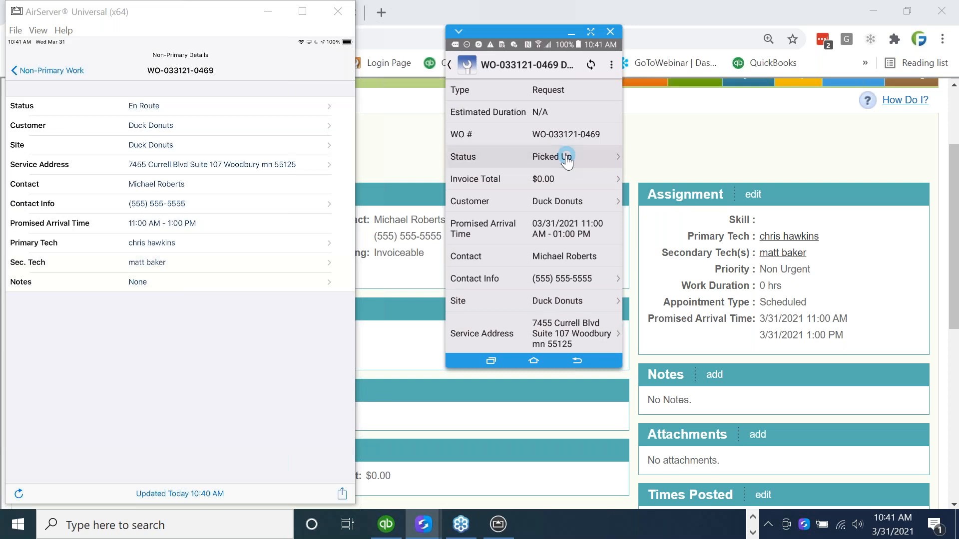
left_click(469, 95)
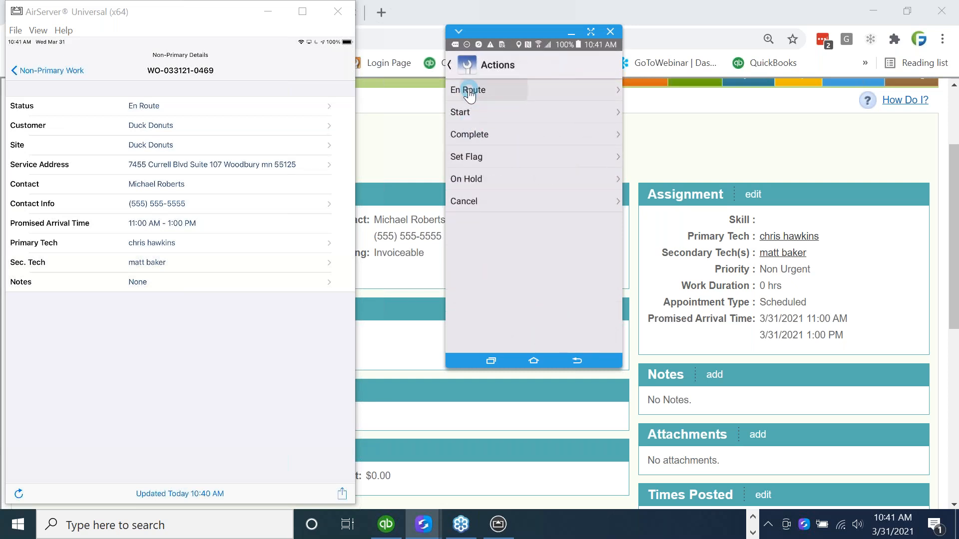
left_click(588, 216)
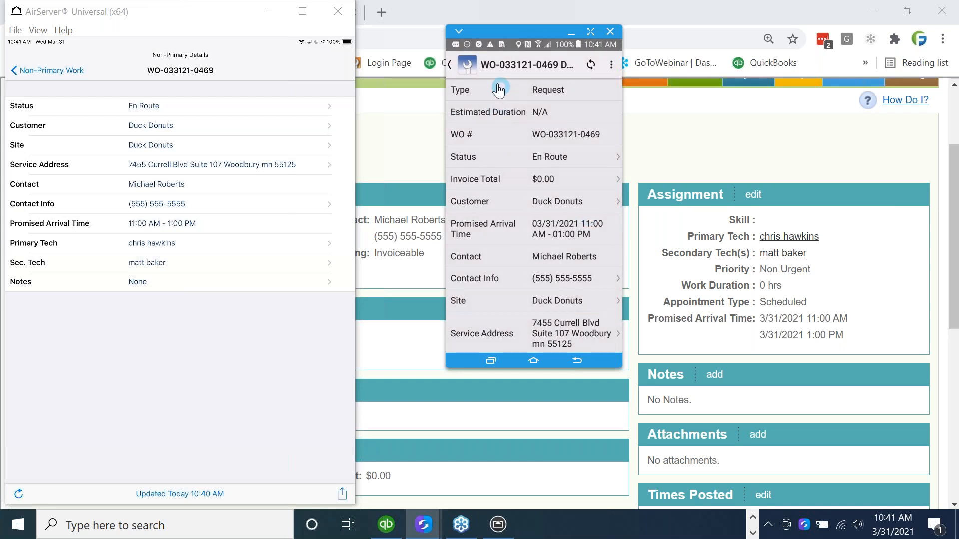
Return to My Work on the phone and reopen the Duck Donuts work order from the Picked Up list.
left_click(463, 69)
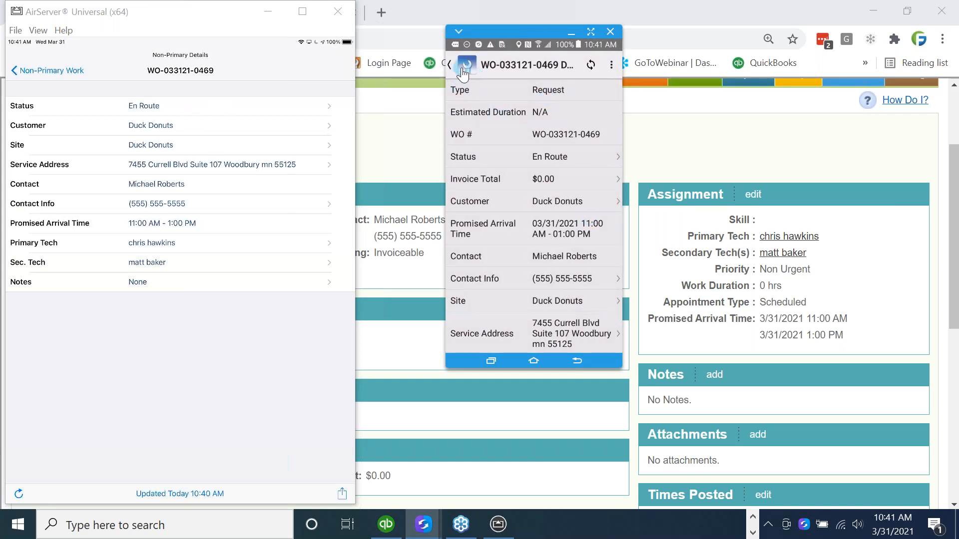
left_click(205, 109)
left_click(459, 67)
left_click(459, 71)
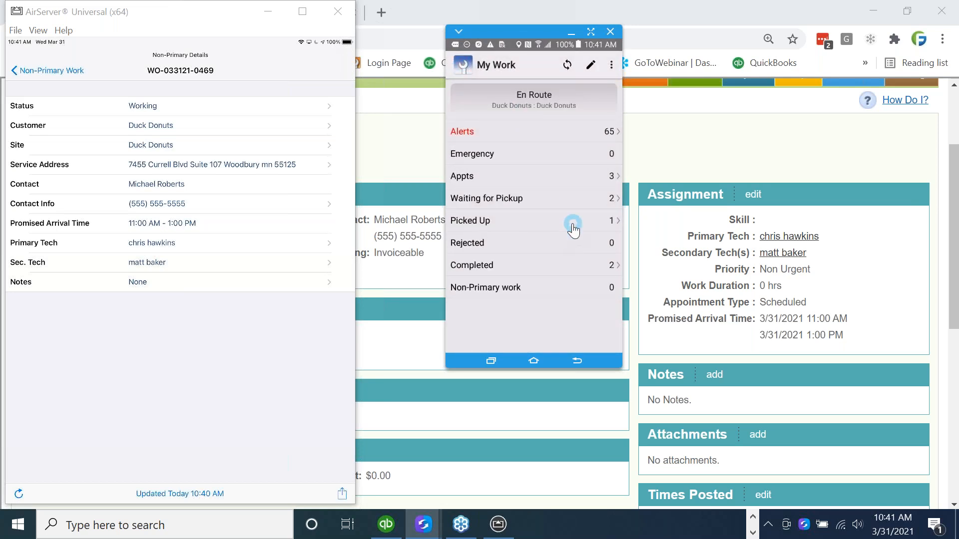
left_click(608, 223)
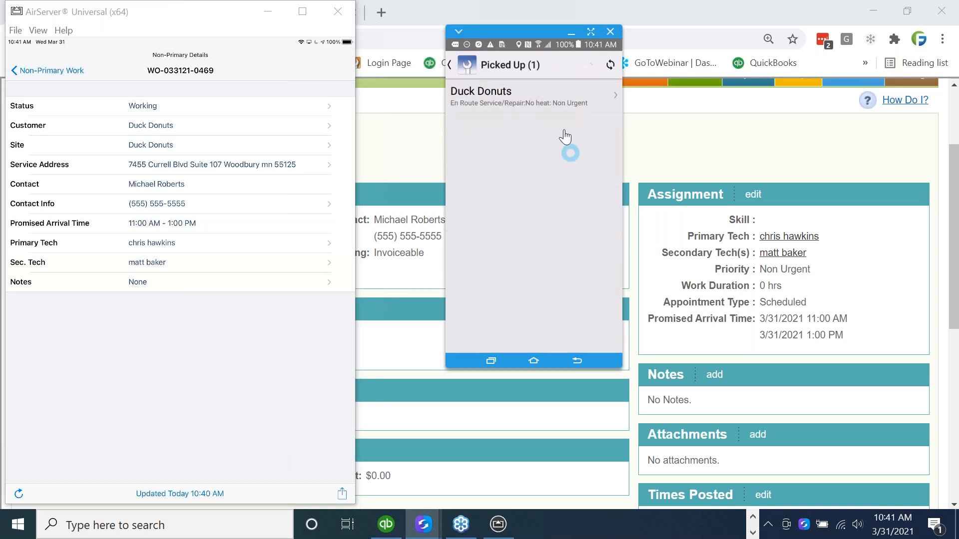
left_click(556, 104)
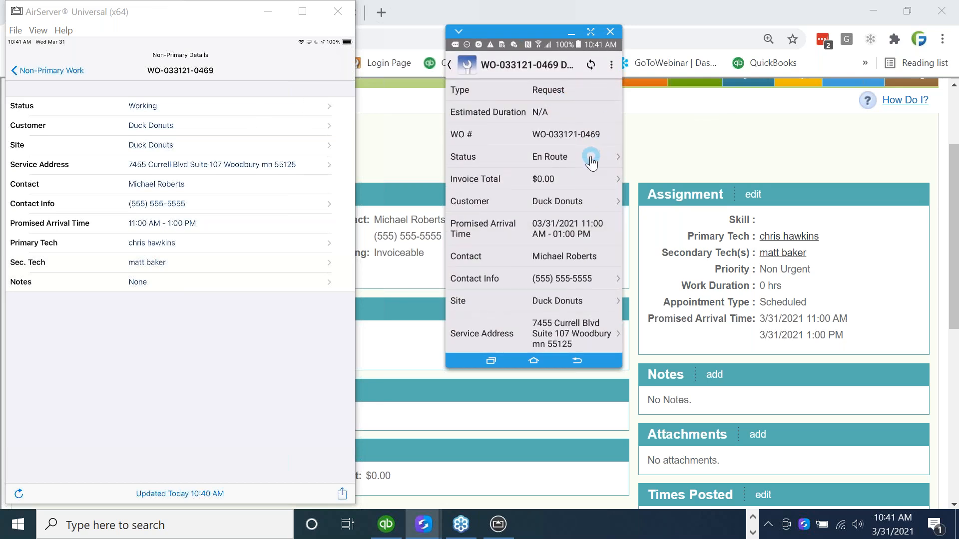
Open the Duck Donuts contact's phone number in the dialer and return to the work order details without calling.
left_click_drag(583, 253, 584, 145)
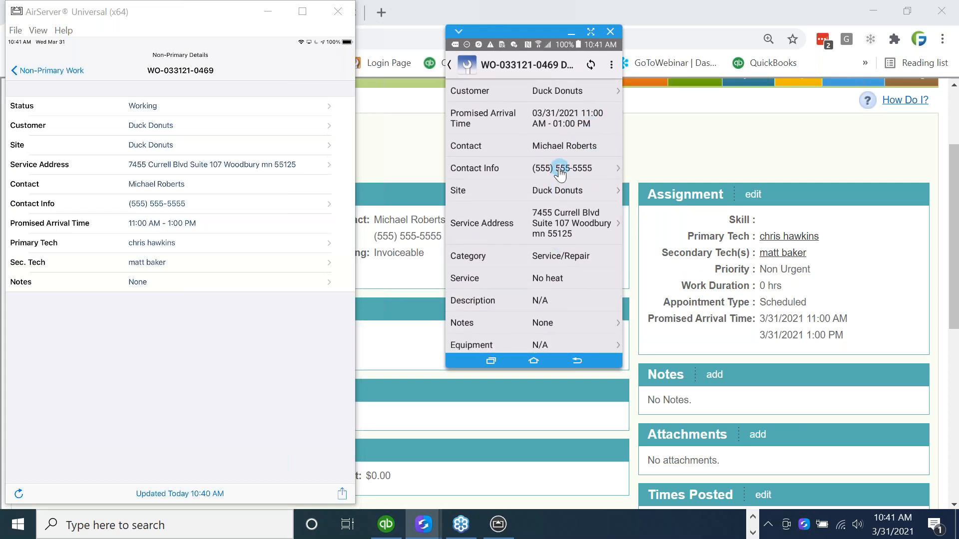
left_click(560, 172)
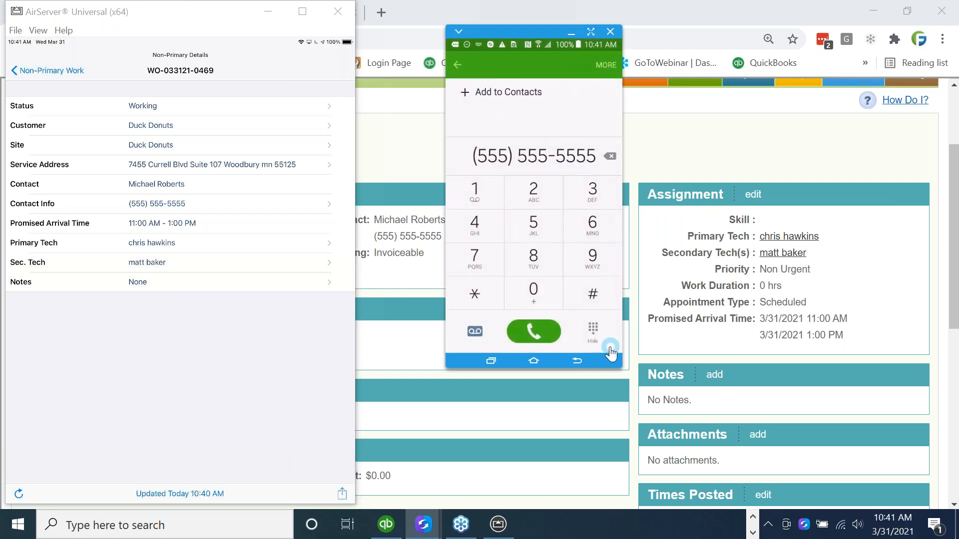
left_click(577, 360)
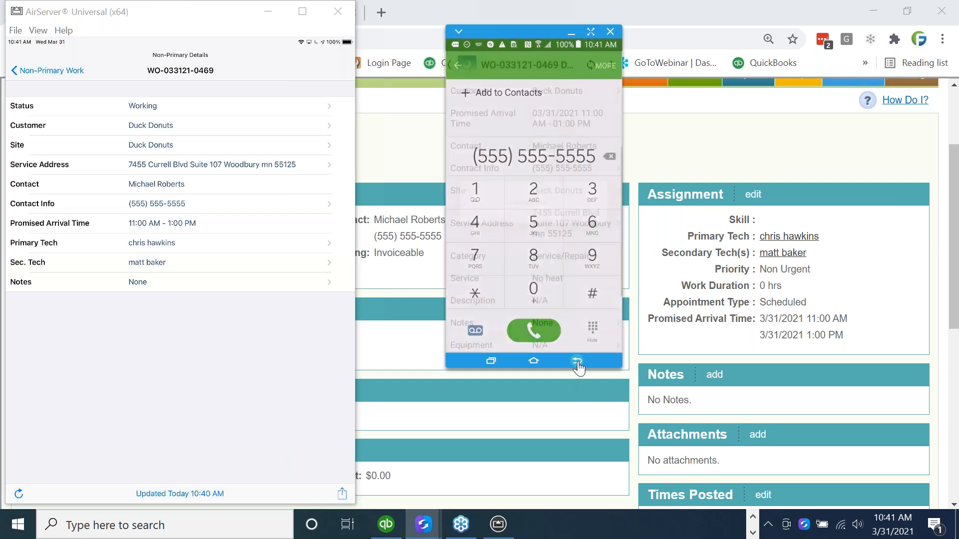
Open the Duck Donuts service address in the phone's map and return to the work order details.
left_click(561, 224)
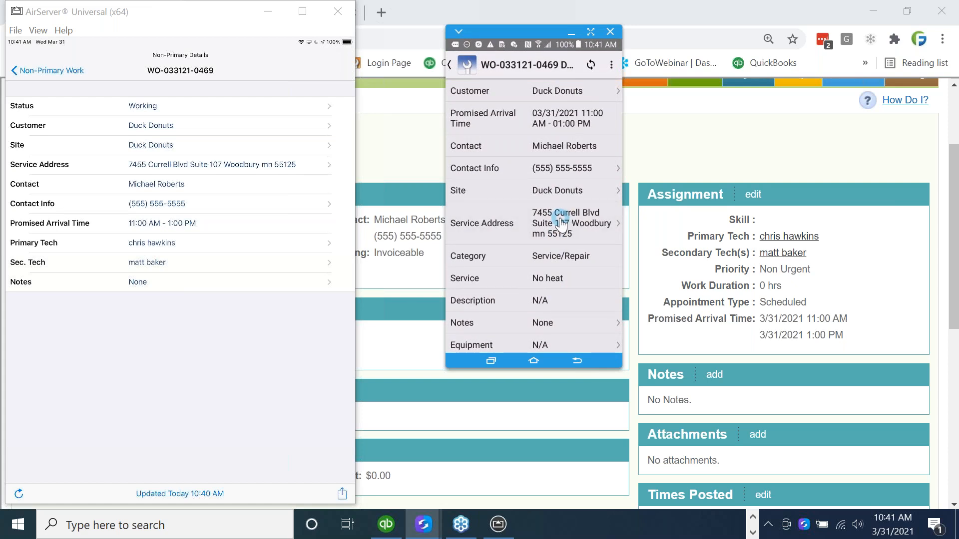
left_click(609, 224)
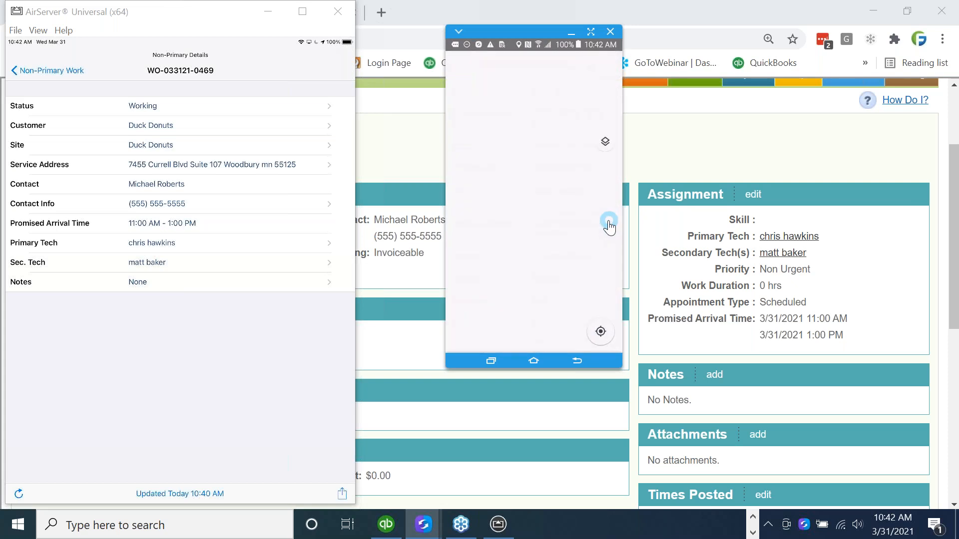
left_click(578, 362)
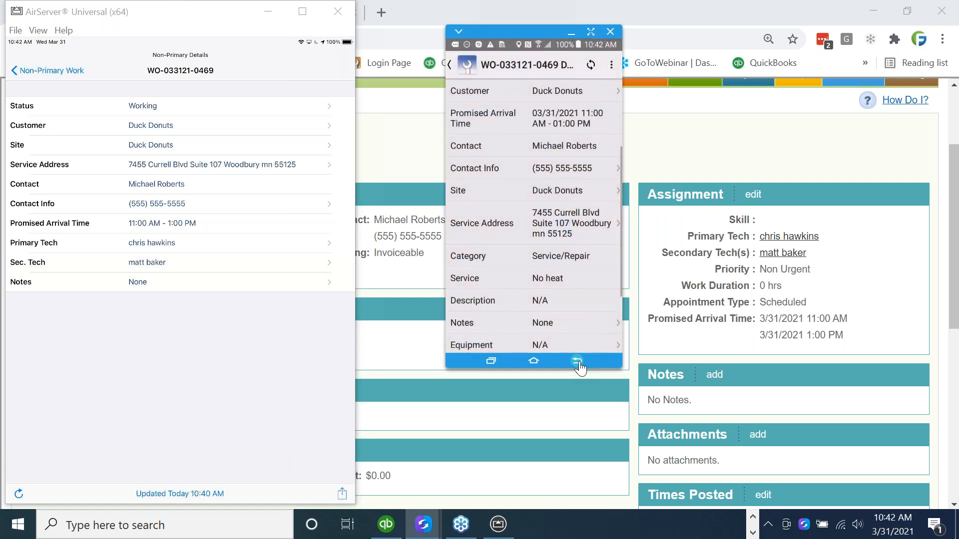
Review the Duck Donuts site's past service work orders on the phone and return to the work order details.
left_click_drag(561, 270, 546, 178)
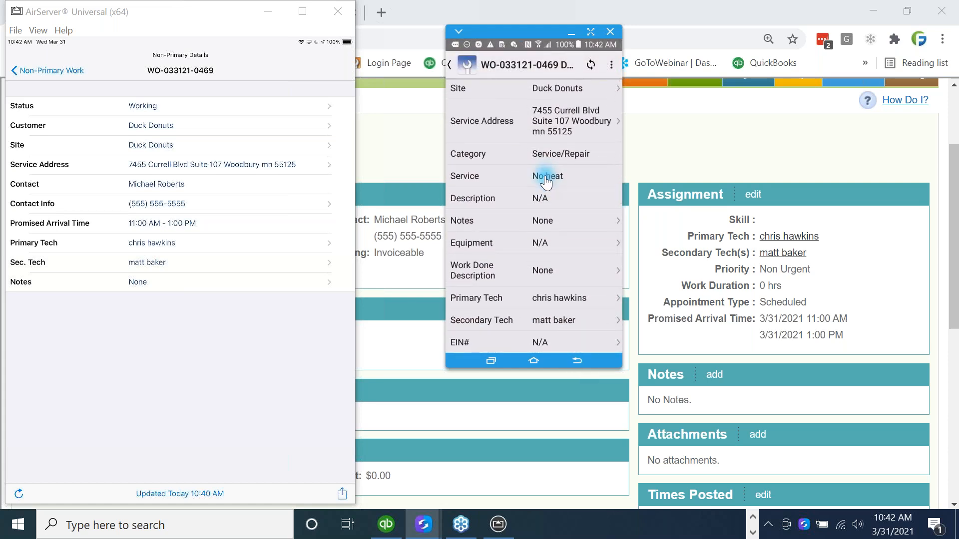
mouse_move(555, 258)
left_mouse_down()
mouse_move(555, 176)
mouse_move(556, 251)
left_mouse_up()
left_click(561, 159)
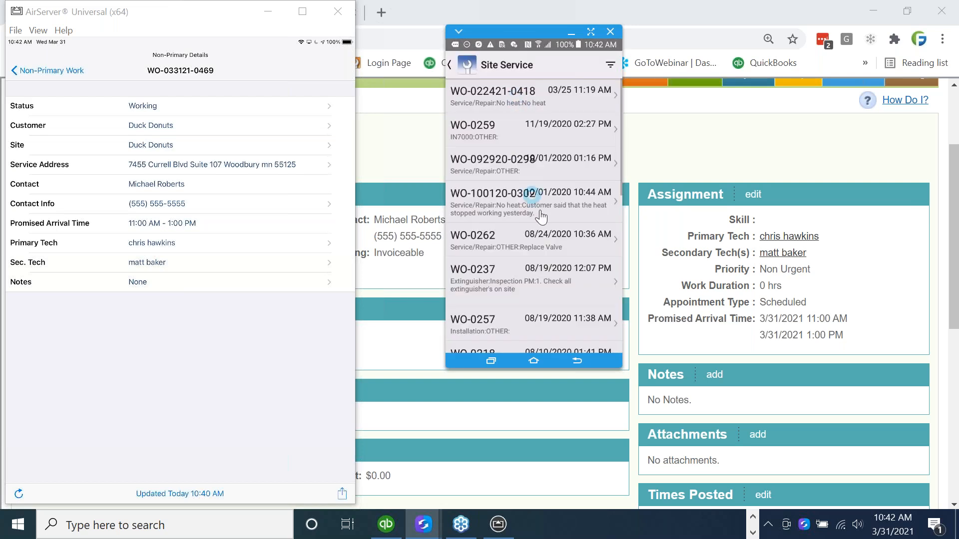
left_click_drag(543, 277, 548, 327)
left_click(474, 74)
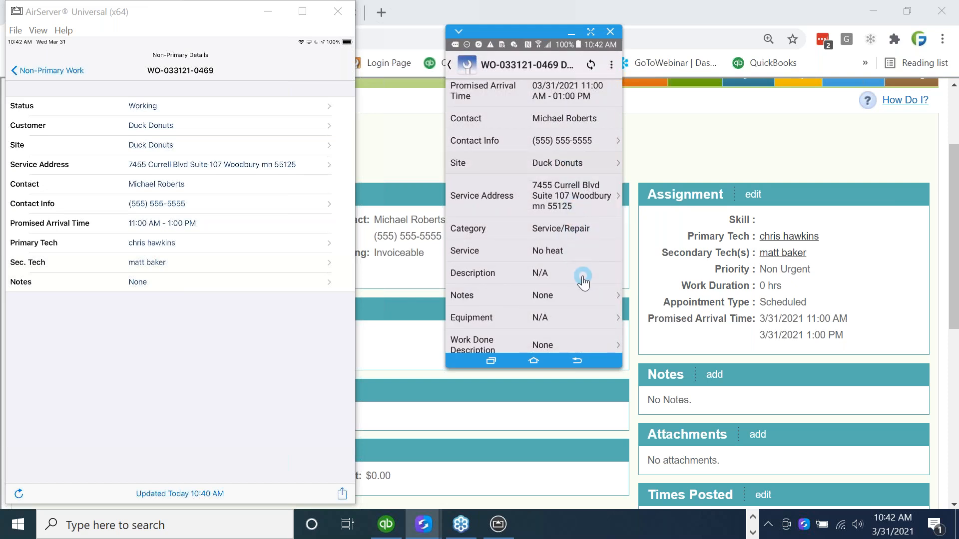
Change the Duck Donuts work order's status from En Route to Start on the phone and confirm.
scroll(560, 244, "up", 3)
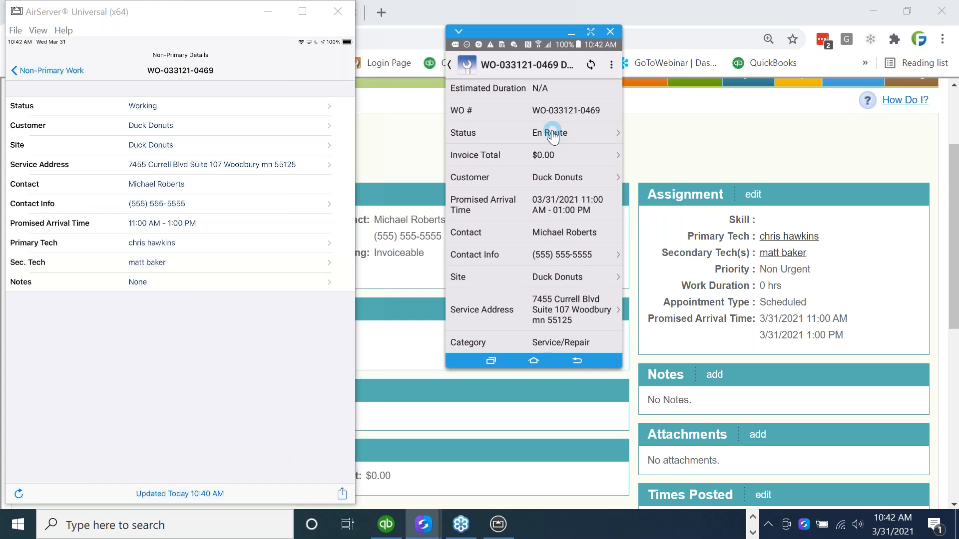
left_click(553, 134)
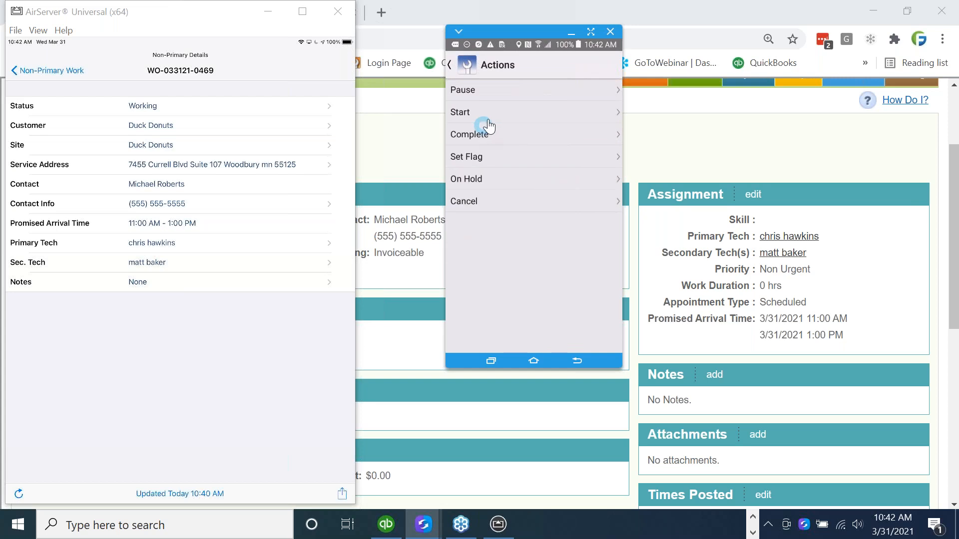
left_click(481, 113)
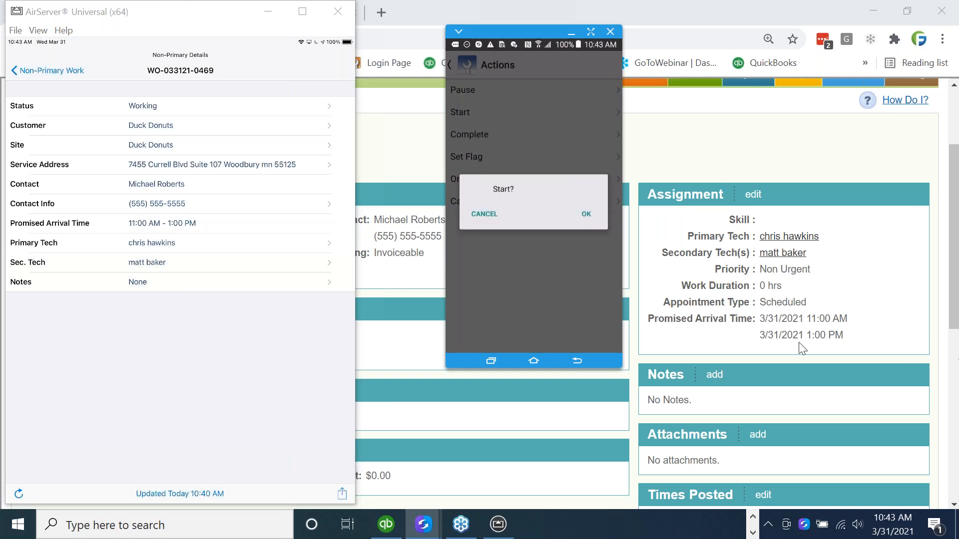
left_click(586, 215)
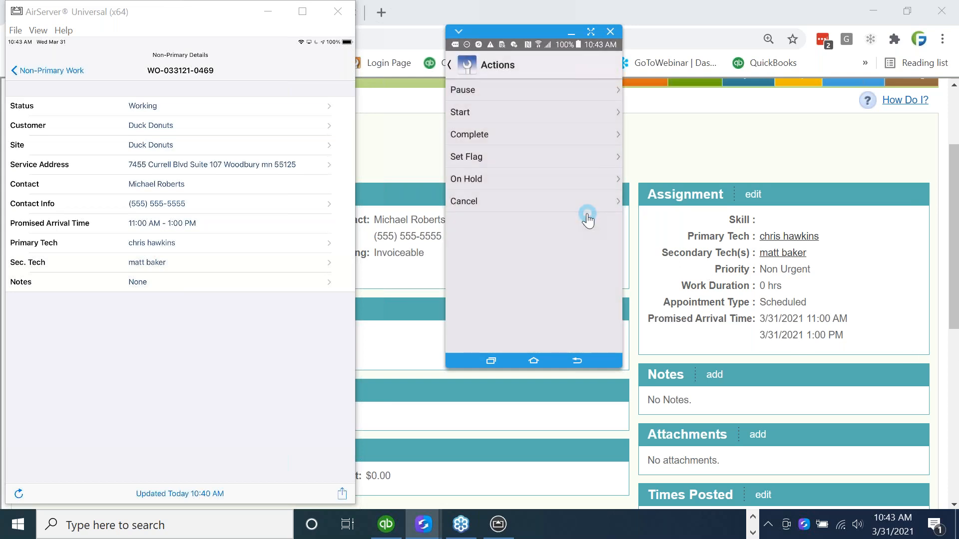
Switch to Corrigo in Chrome, reload the Duck Donuts work order and examine both technicians' posted En Route and Work times.
left_click_drag(955, 274, 541, 65)
left_click(477, 39)
key("Return")
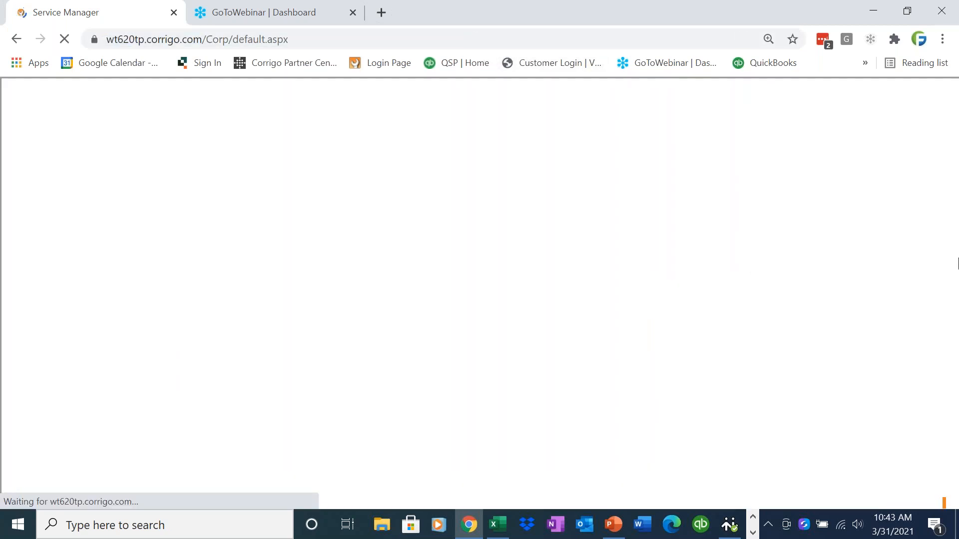
left_click_drag(954, 270, 897, 391)
left_click_drag(823, 345, 844, 380)
left_click(850, 348)
left_click_drag(873, 344, 873, 375)
left_click(877, 371)
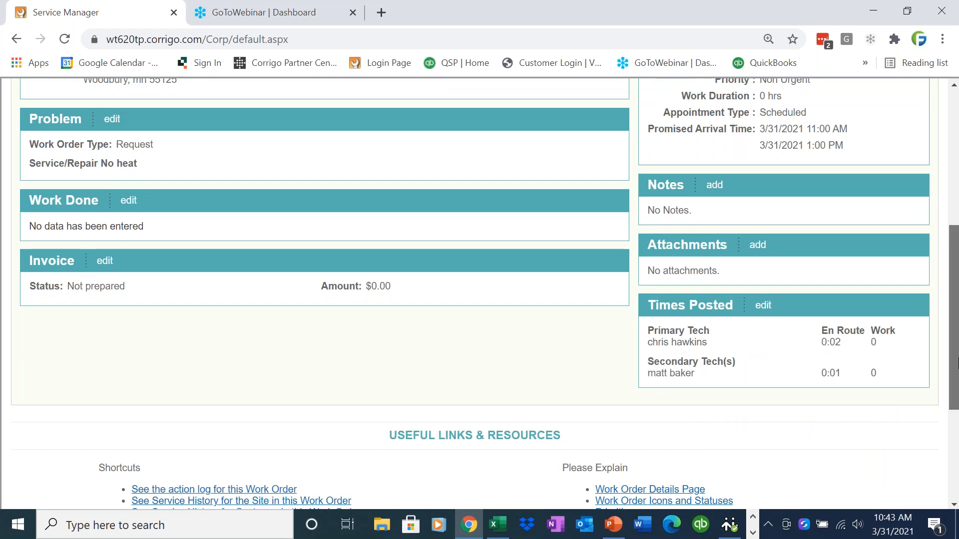
scroll(956, 364, "up", 6)
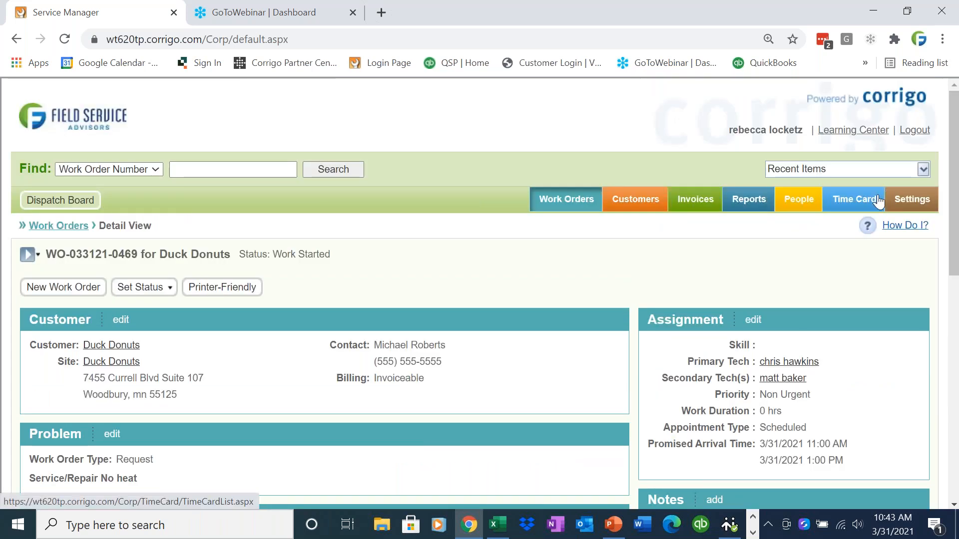
Open the primary technician's time card and examine the Wednesday 3/31 start times, end times and hours.
left_click(878, 202)
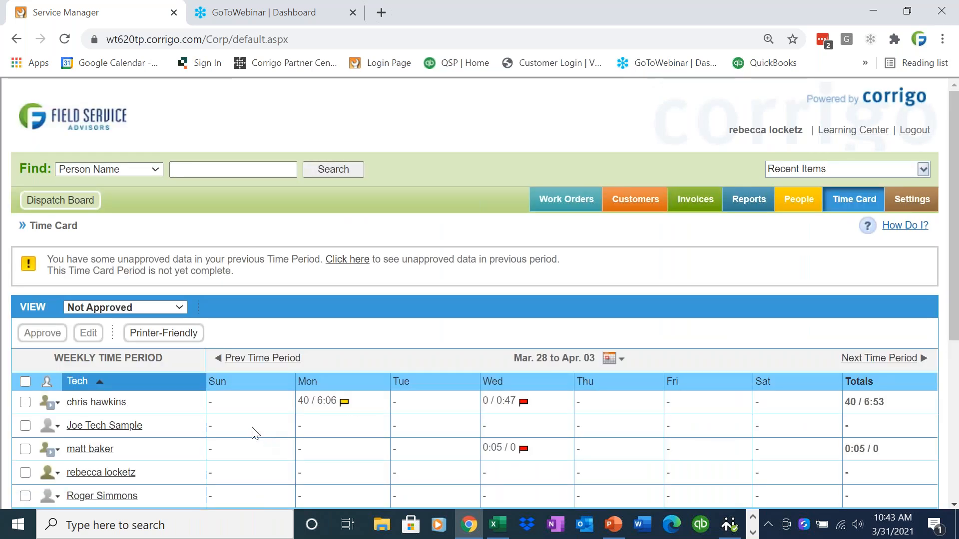
left_click(112, 406)
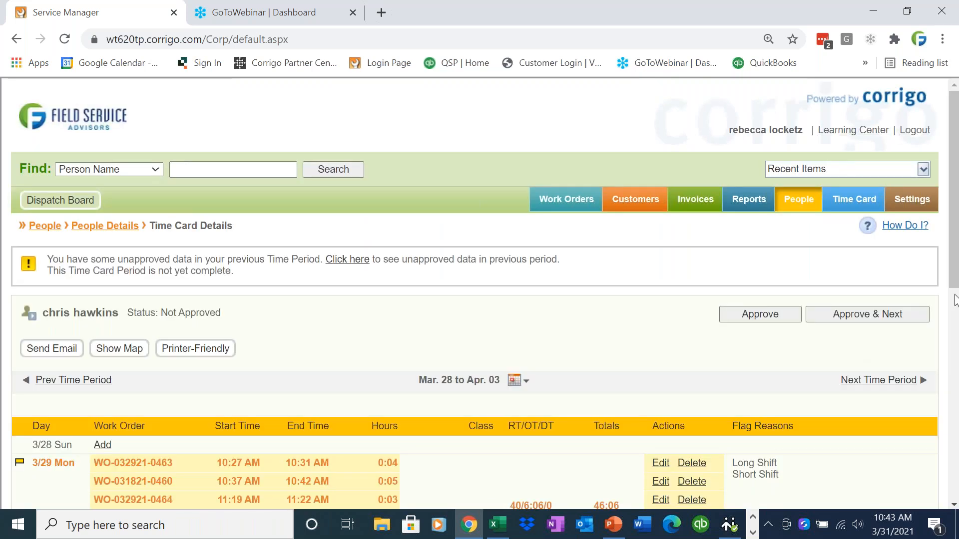
scroll(350, 411, "down", 5)
left_click_drag(269, 379, 221, 375)
left_click_drag(350, 382, 261, 374)
left_click(300, 387)
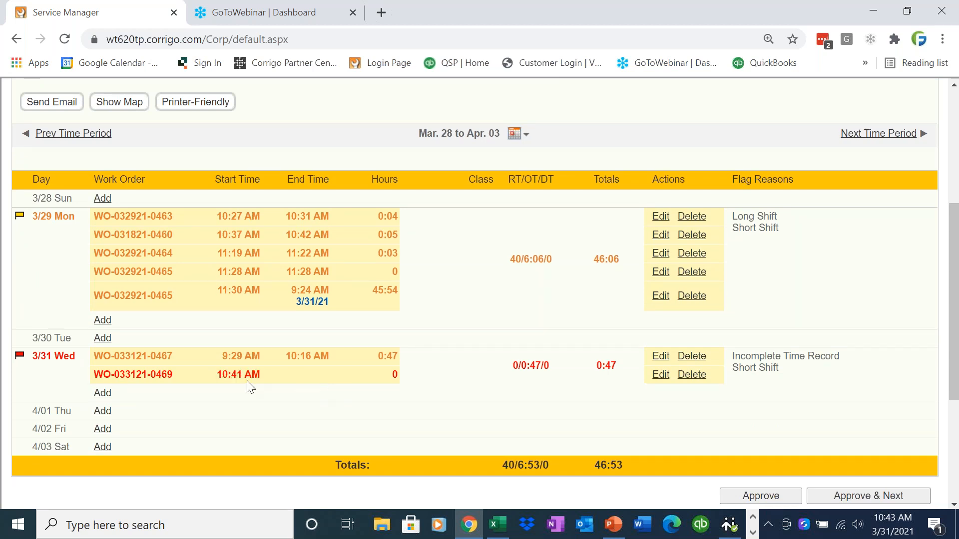
left_click_drag(958, 328, 793, 155)
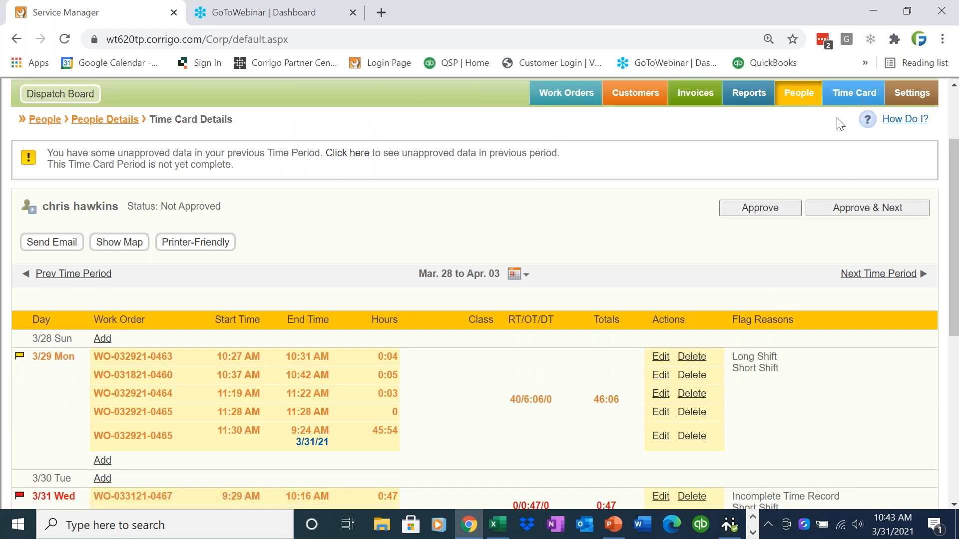
left_click(855, 93)
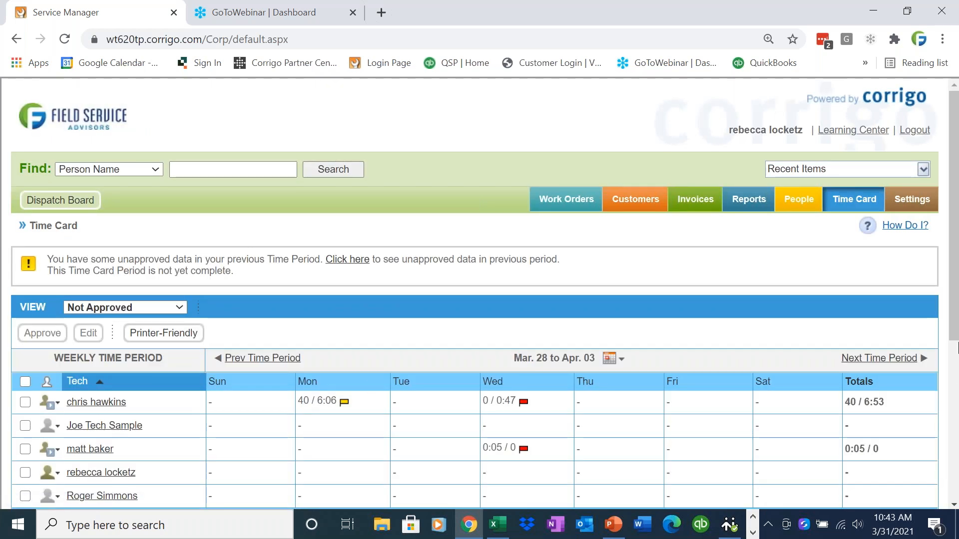
scroll(956, 318, "down", 1)
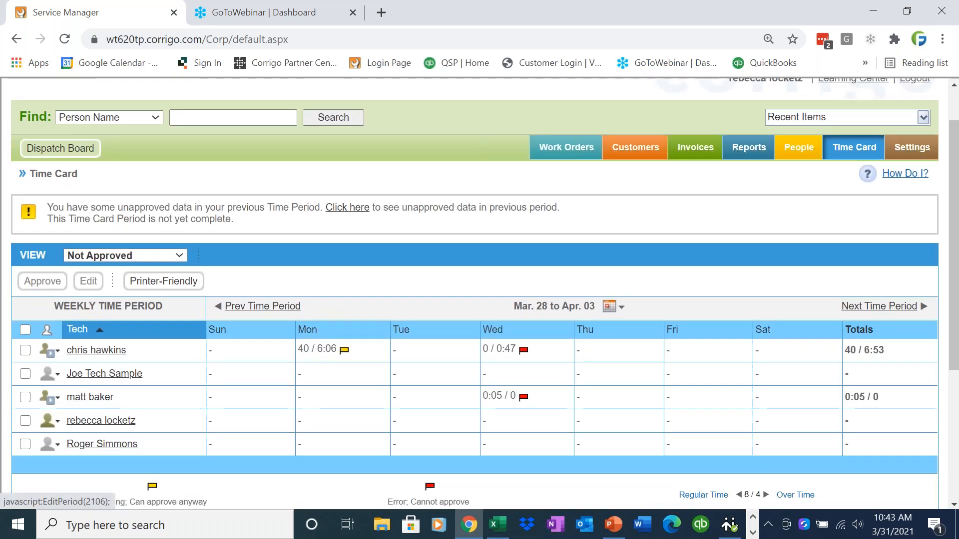
left_click(524, 416)
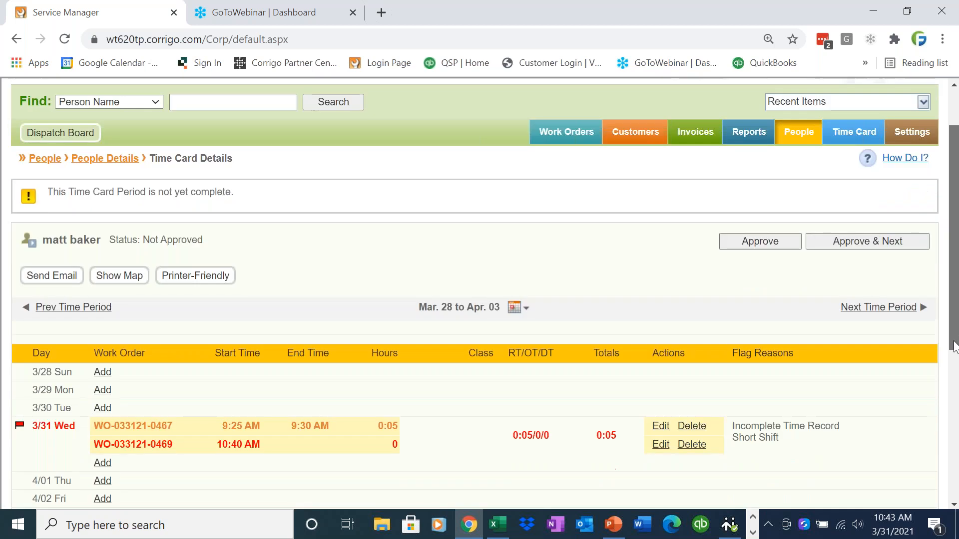
scroll(955, 282, "down", 3)
left_click_drag(260, 352, 218, 362)
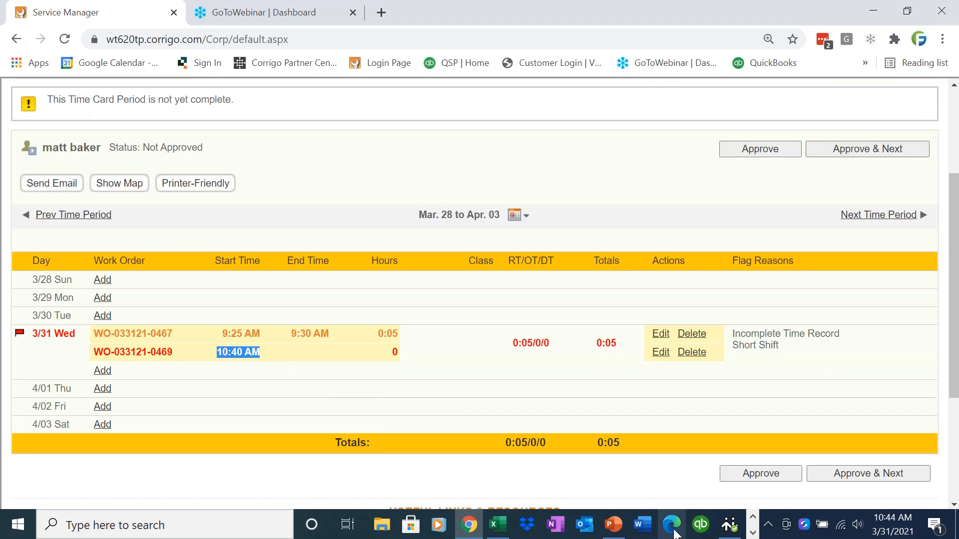
Switch to the AirServer mirror to check the secondary technician's Duck Donuts status, and minimize it again.
left_click(753, 533)
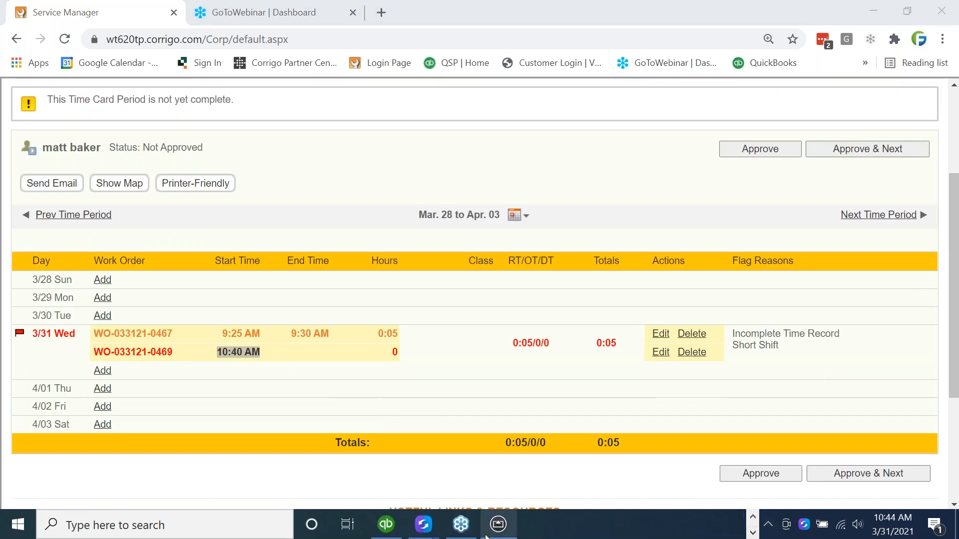
left_click(497, 524)
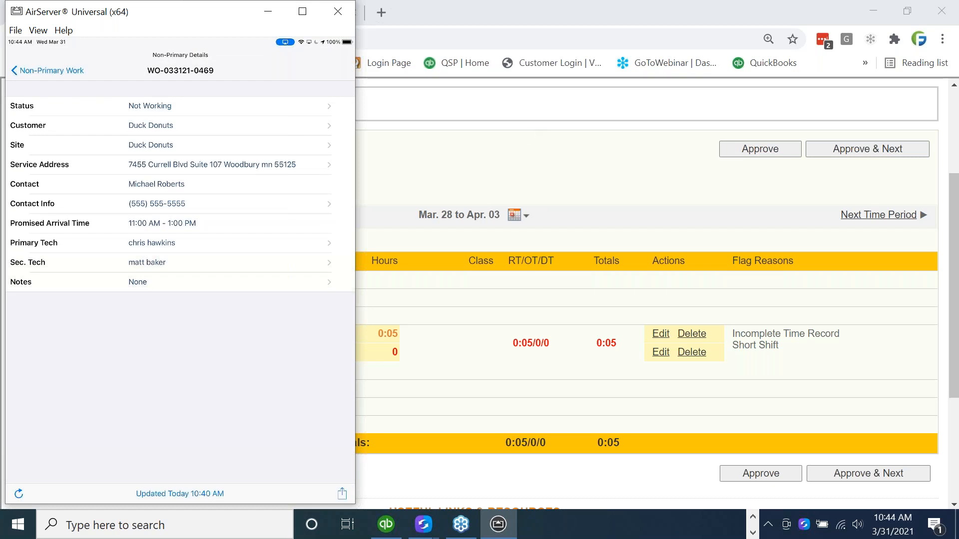
left_click(268, 12)
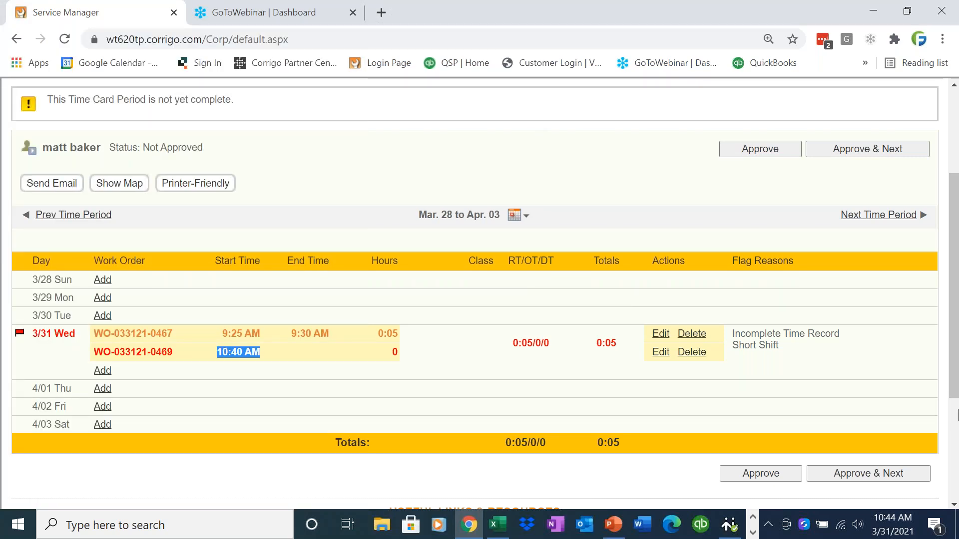
scroll(924, 301, "up", 3)
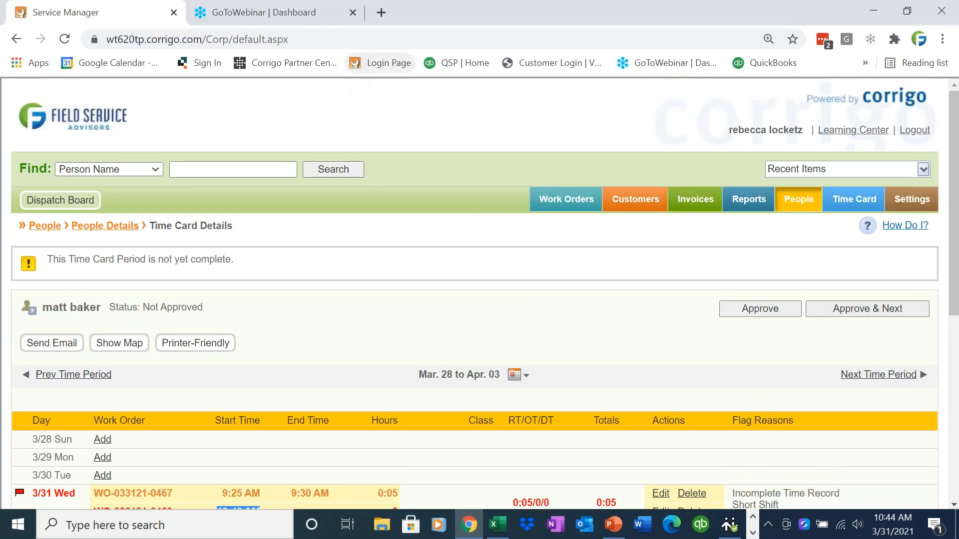
left_click(272, 34)
key("Return")
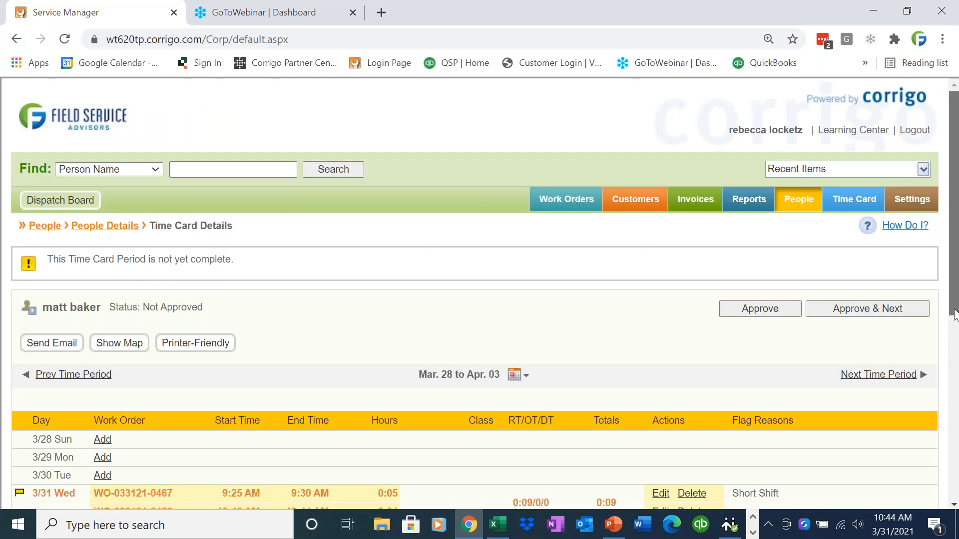
left_click_drag(958, 337, 954, 387)
left_click_drag(329, 351, 304, 354)
double_click(393, 351)
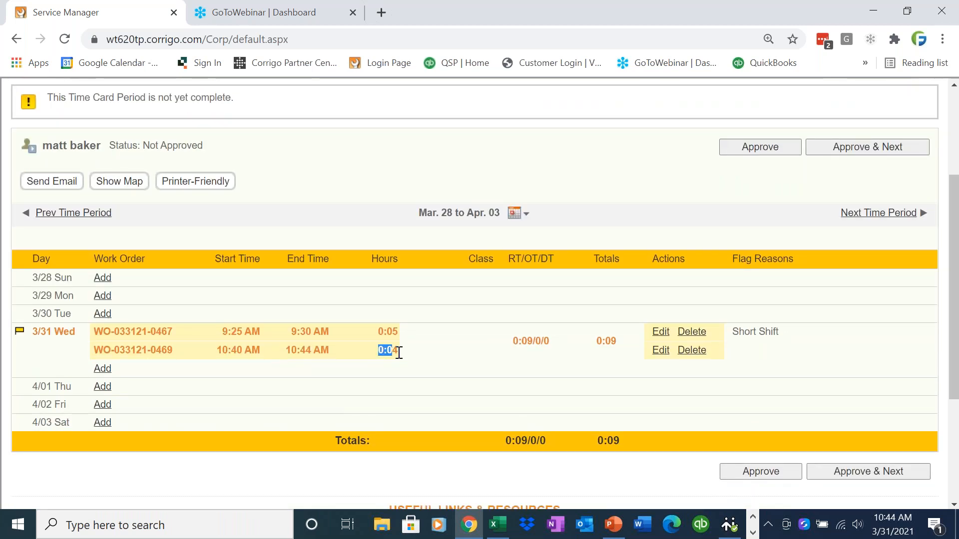
scroll(603, 235, "up", 3)
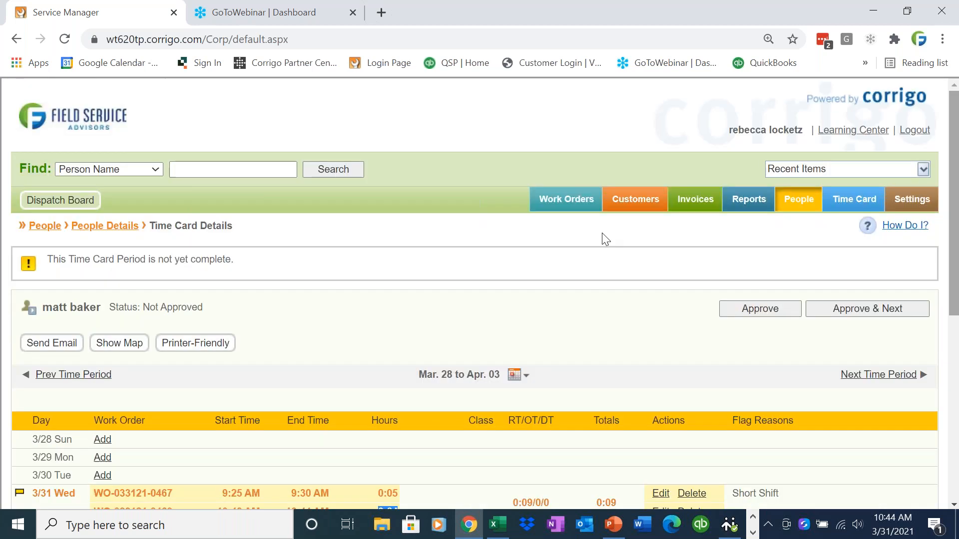
Open the work orders list and show the Completed orders.
left_click(555, 205)
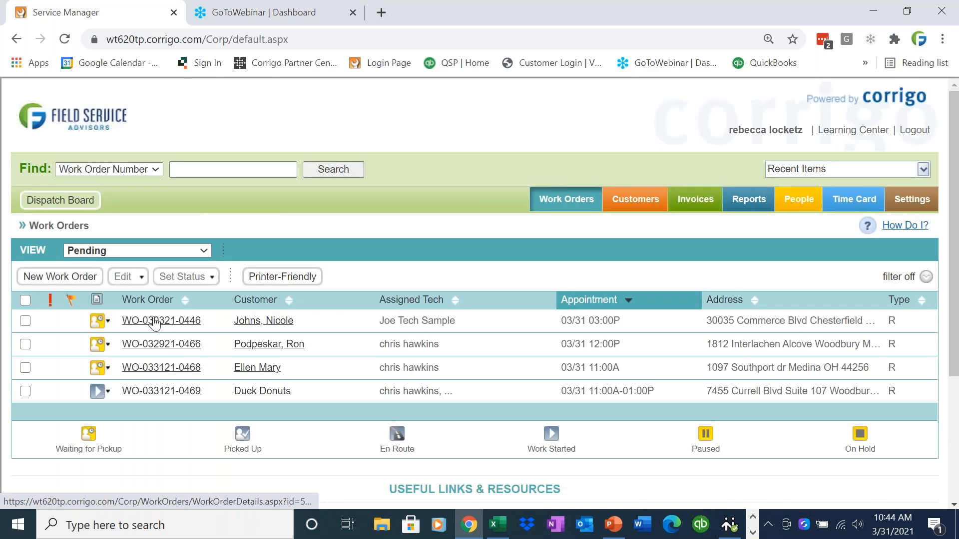
left_click(148, 251)
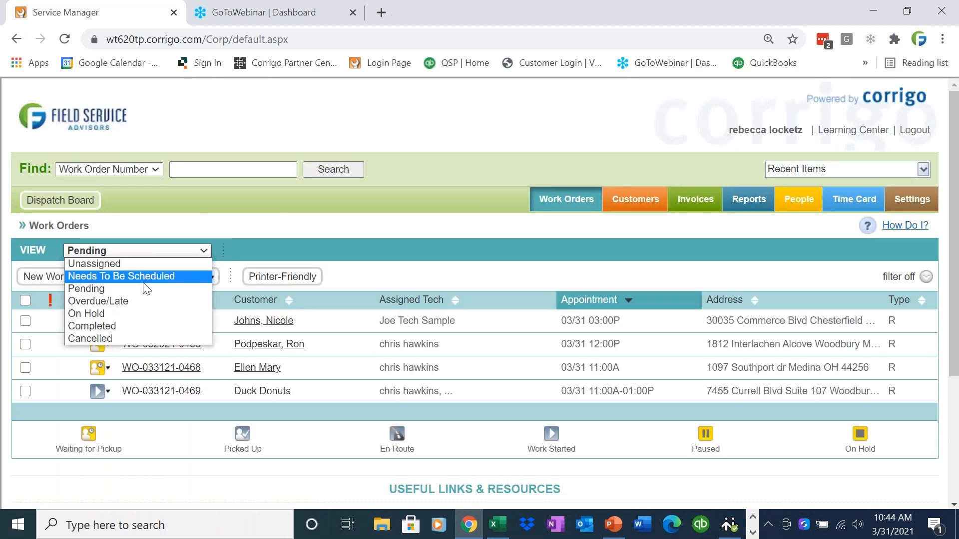
left_click(141, 325)
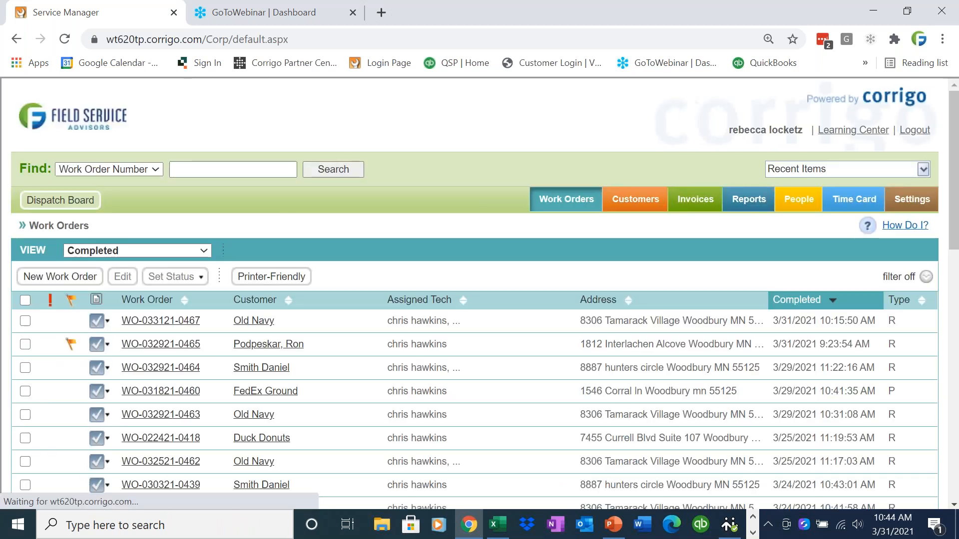
Return to the Pending view, open the Duck Donuts work order and examine both technicians' posted times.
left_click(140, 253)
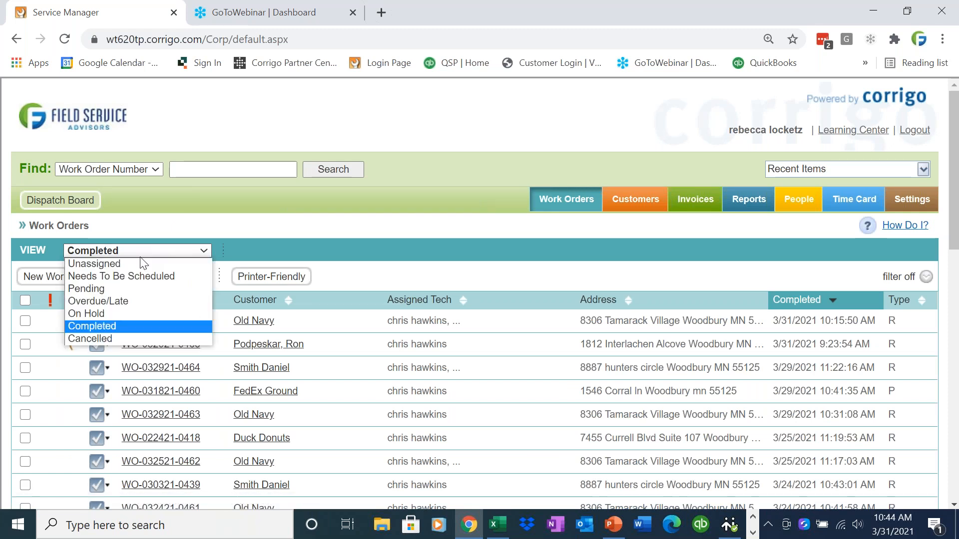
left_click(141, 290)
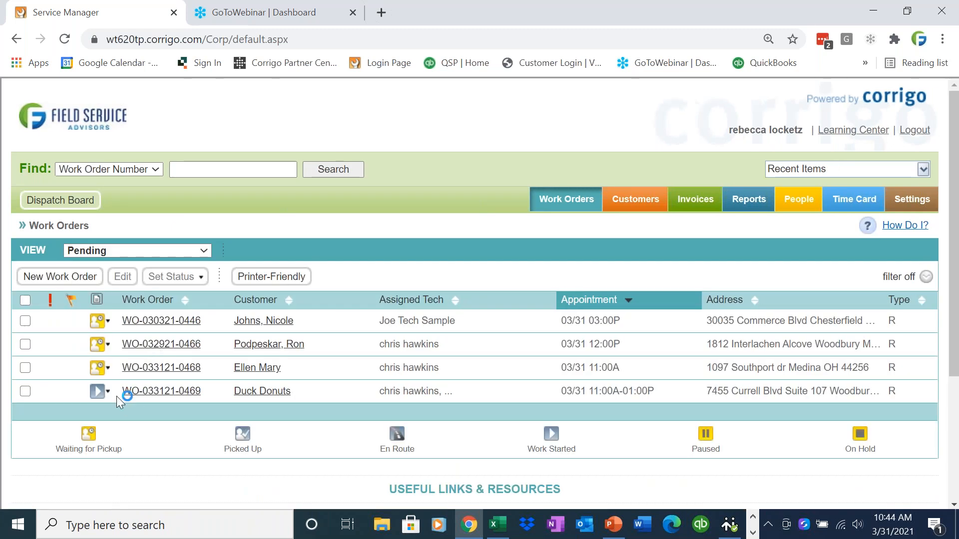
left_click(154, 392)
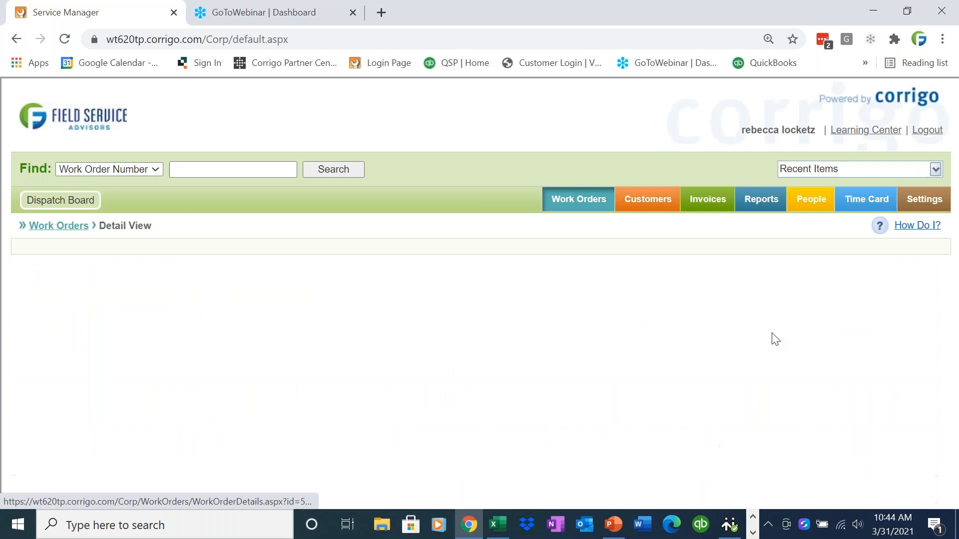
scroll(908, 328, "down", 7)
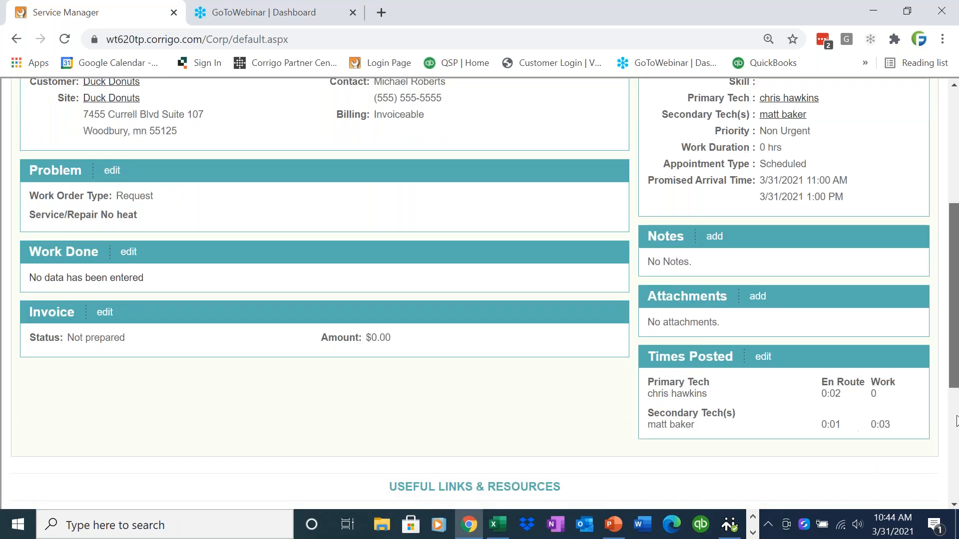
Switch to the primary technician's Galaxy Grand Prime mirror in SideSync and change the Duck Donuts work order's status to Completed.
double_click(881, 326)
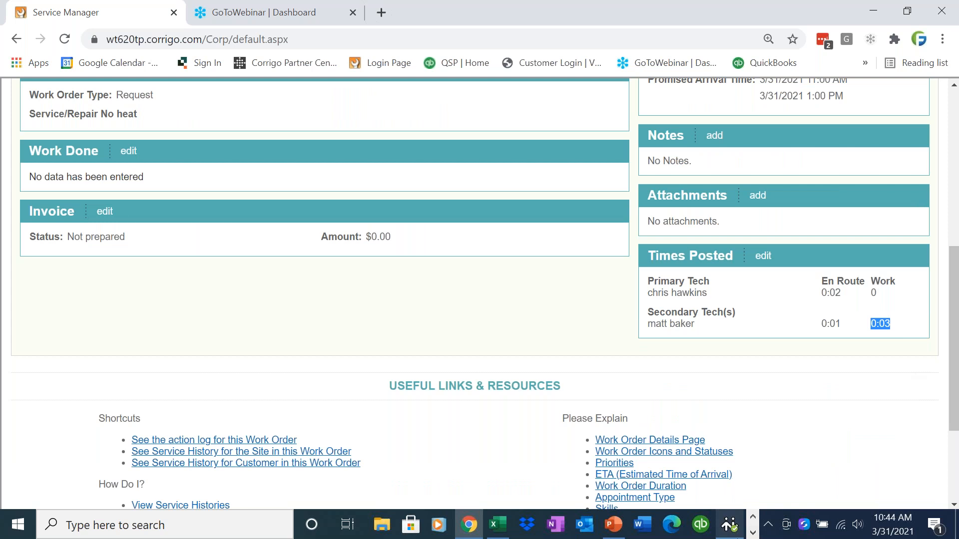
left_click(753, 533)
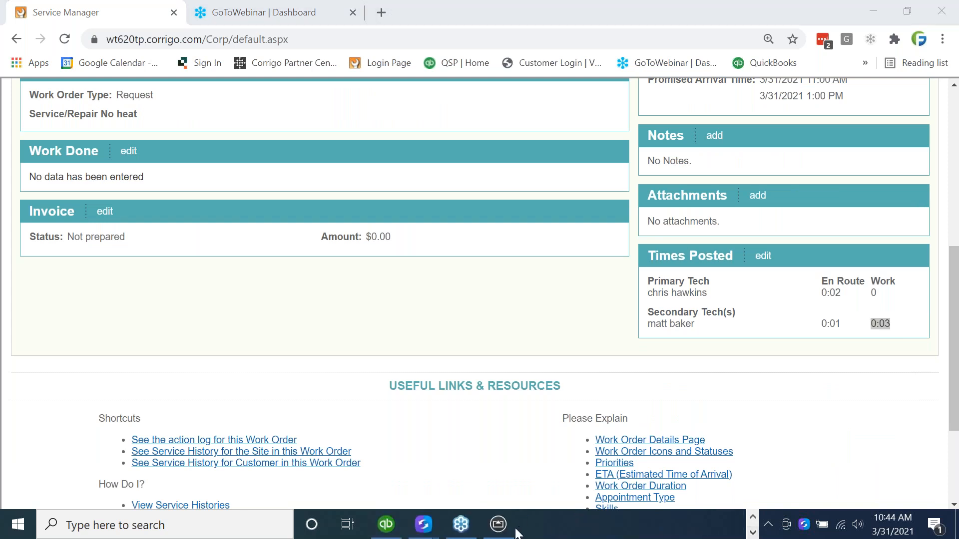
mouse_move(423, 526)
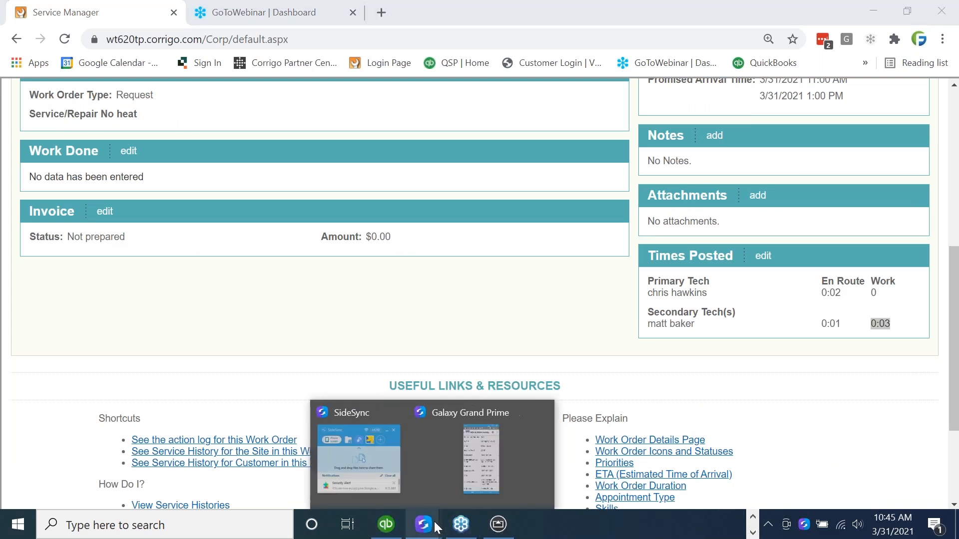
left_click(430, 496)
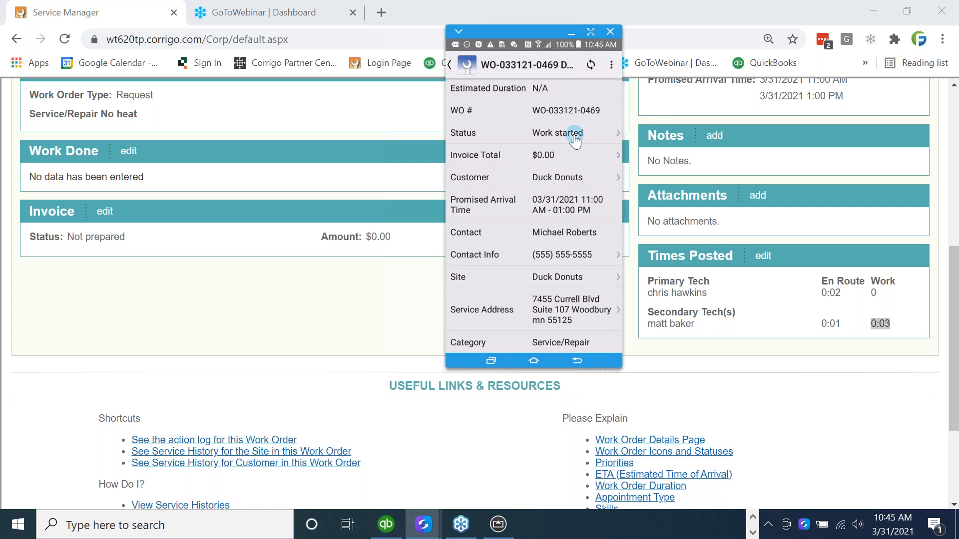
left_click_drag(578, 175, 564, 220)
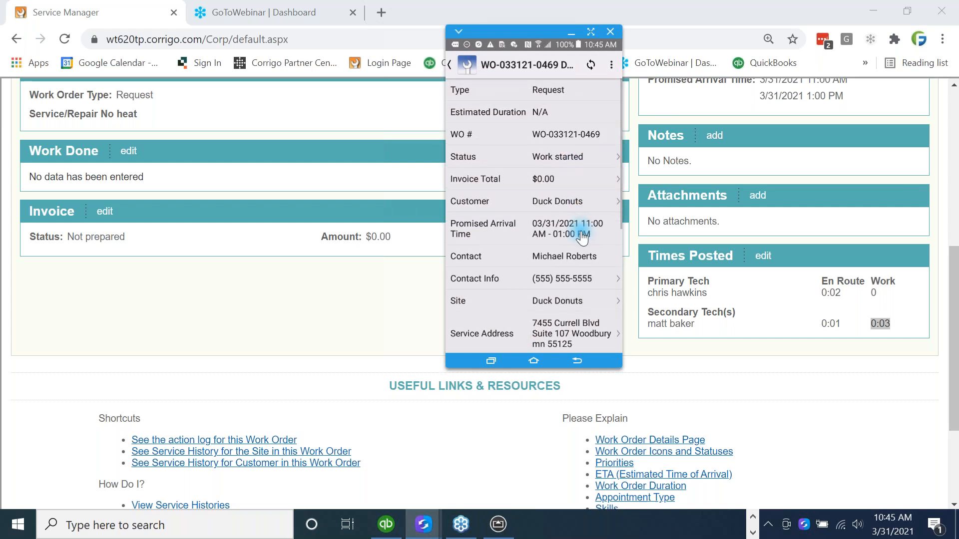
left_click(574, 157)
left_click(497, 93)
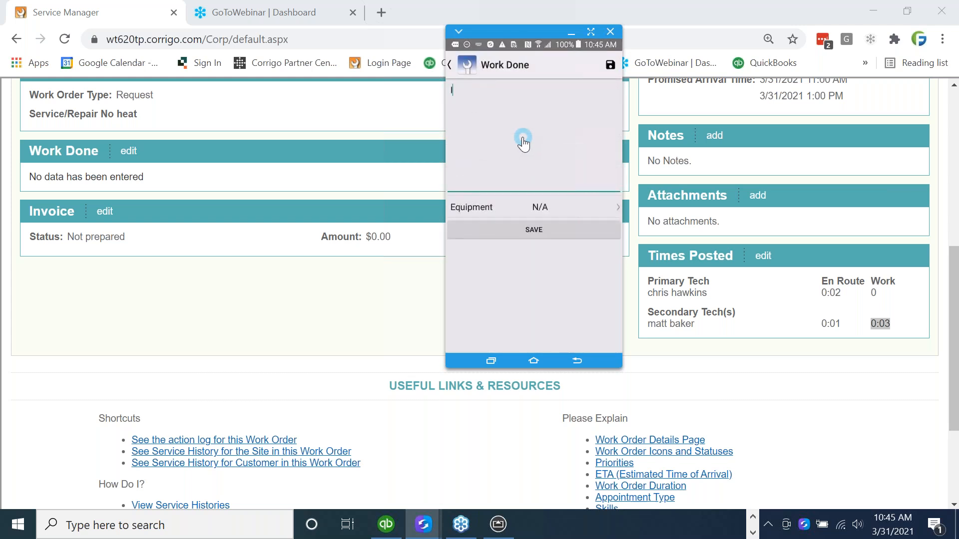
Enter the work done description "There was no heat. I fixed the coil on the back of the furnace.".
type("The")
key("BackSpace")
key("BackSpace")
type("There was no he")
type("at ")
type(" Ifix")
type("I fi")
type("xed the ")
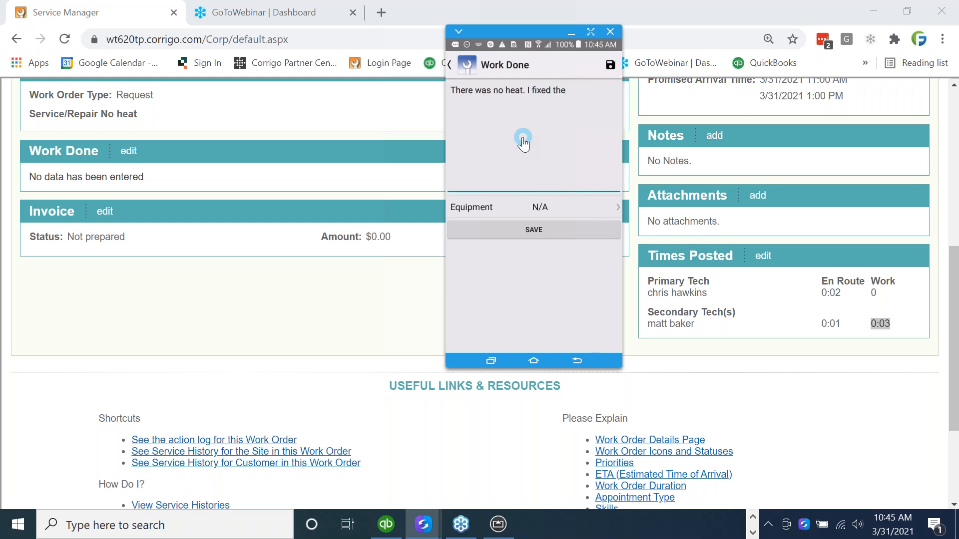
type("coil on the back on ")
type("the furnace.")
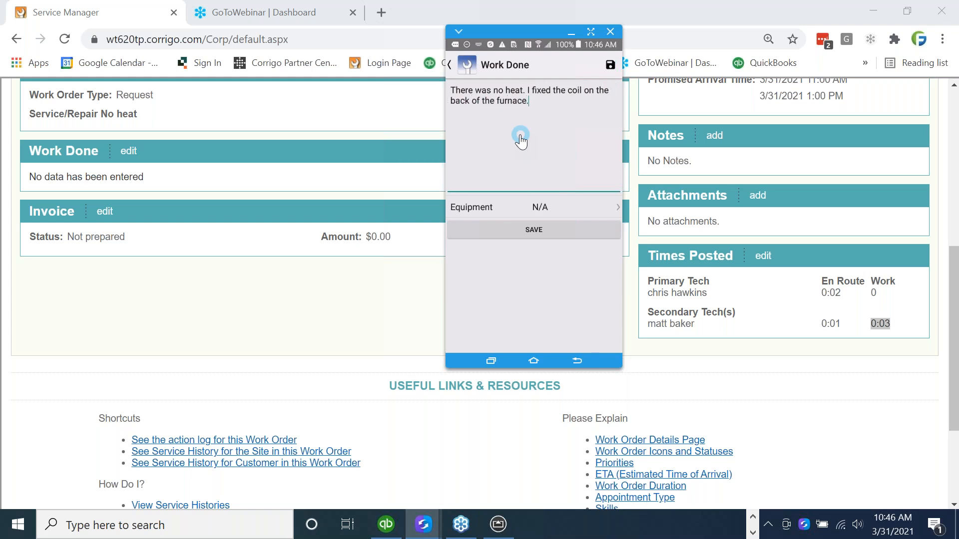
Assign the Furnace as the equipment for the work done and save the entry.
left_click(558, 206)
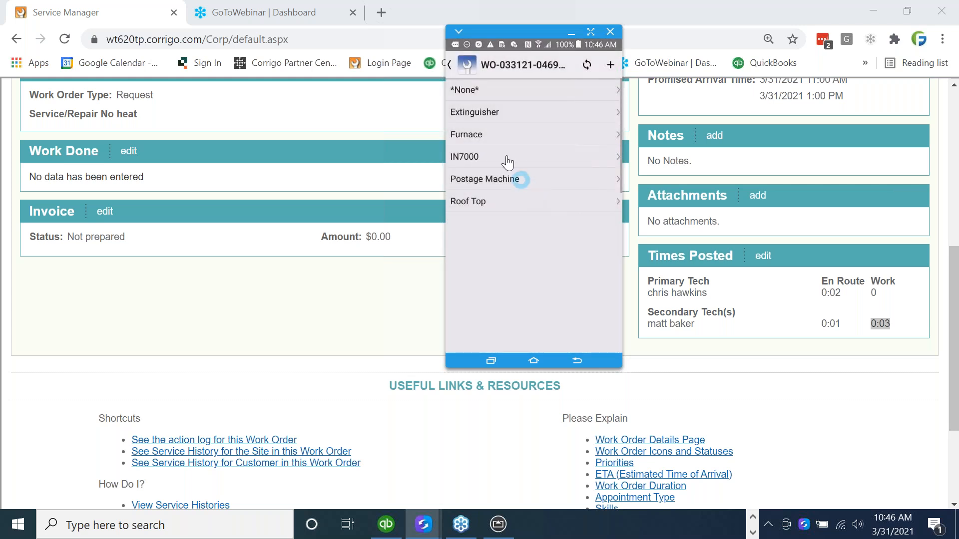
left_click(492, 134)
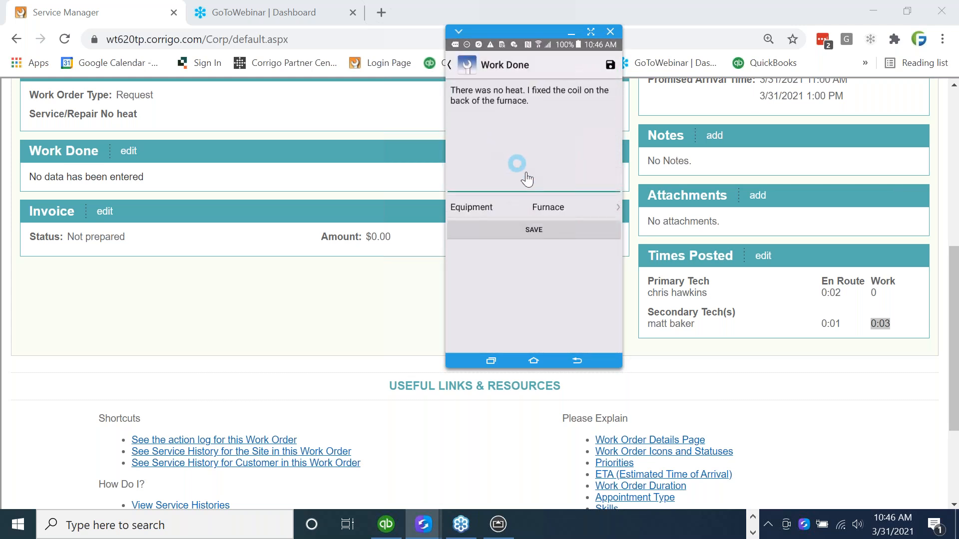
left_click(540, 231)
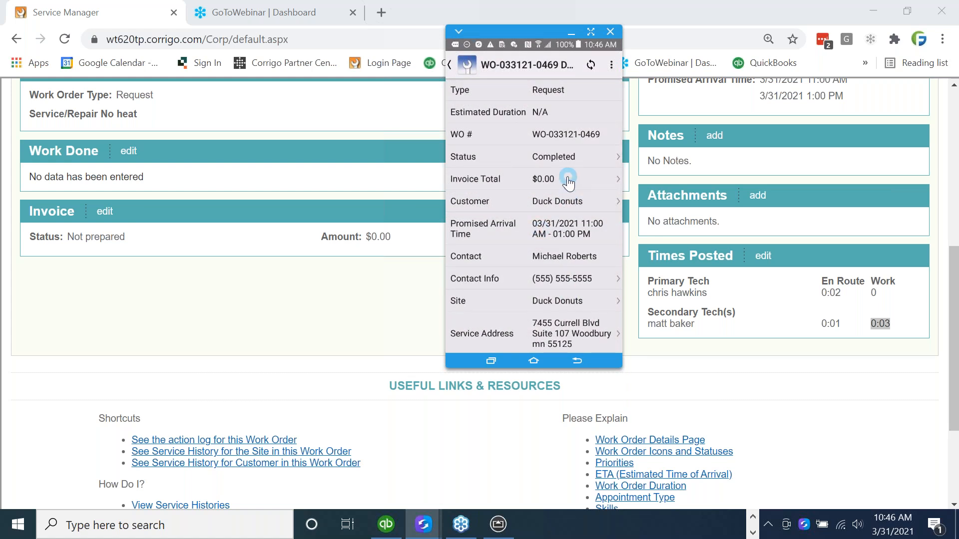
Append "I was on site for two hours." to the work order's Work Done Description and save it.
left_click_drag(579, 280, 580, 108)
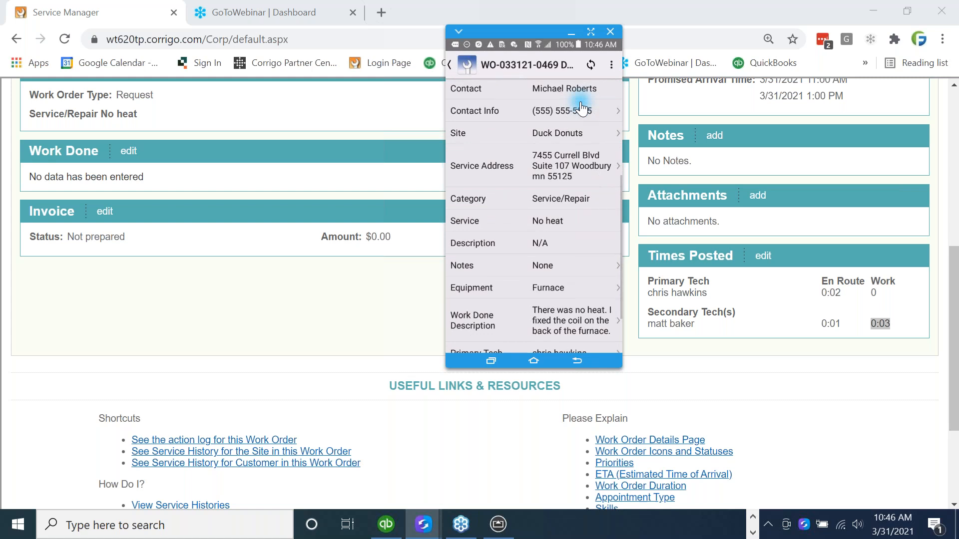
left_click(553, 320)
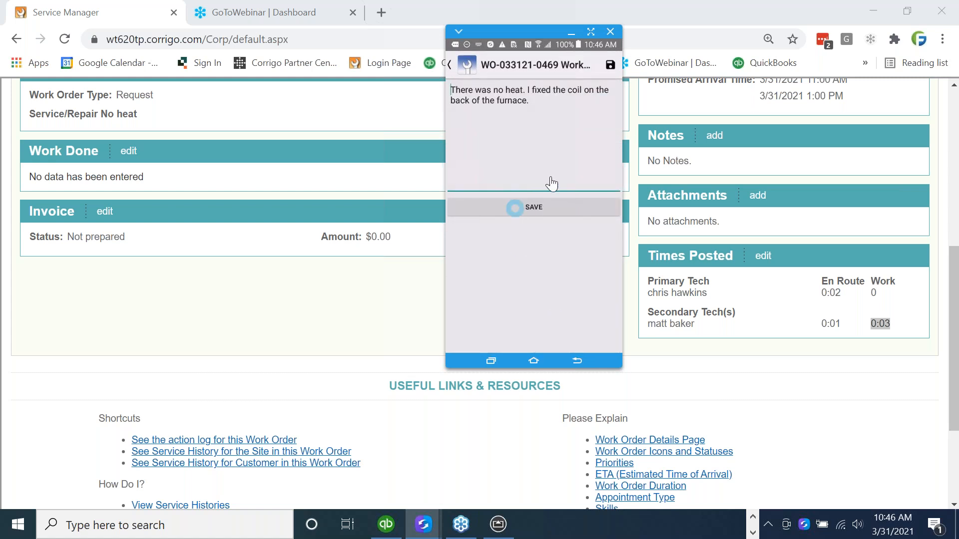
left_click(557, 106)
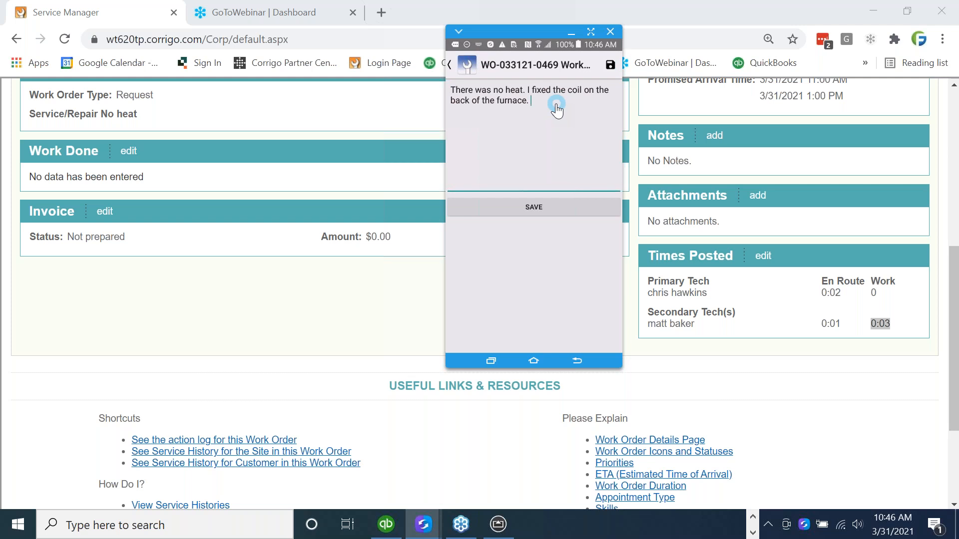
type("I was on site for two hours.")
left_click(542, 214)
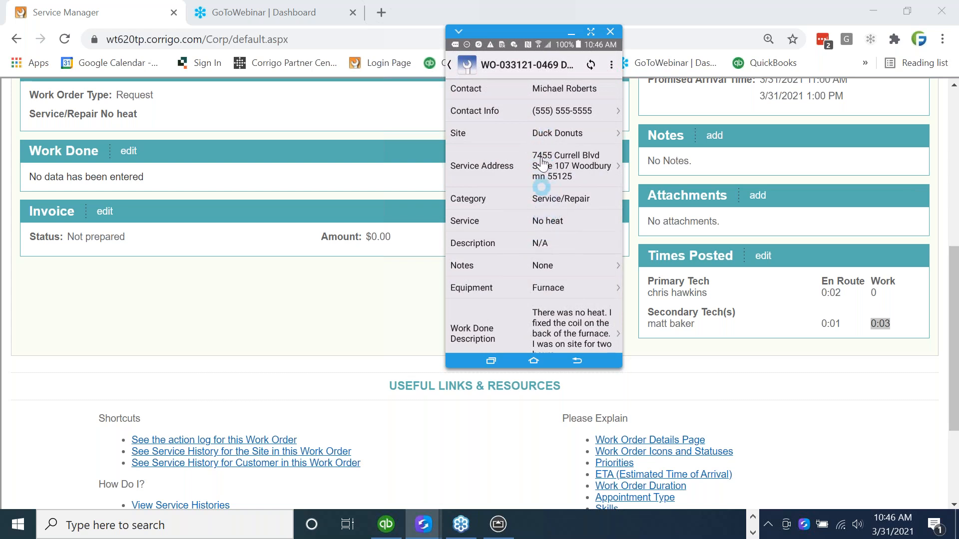
Open the work order's invoice, start a new line item, search all price list items for "labor" and choose Labor.
scroll(539, 159, "up", 4)
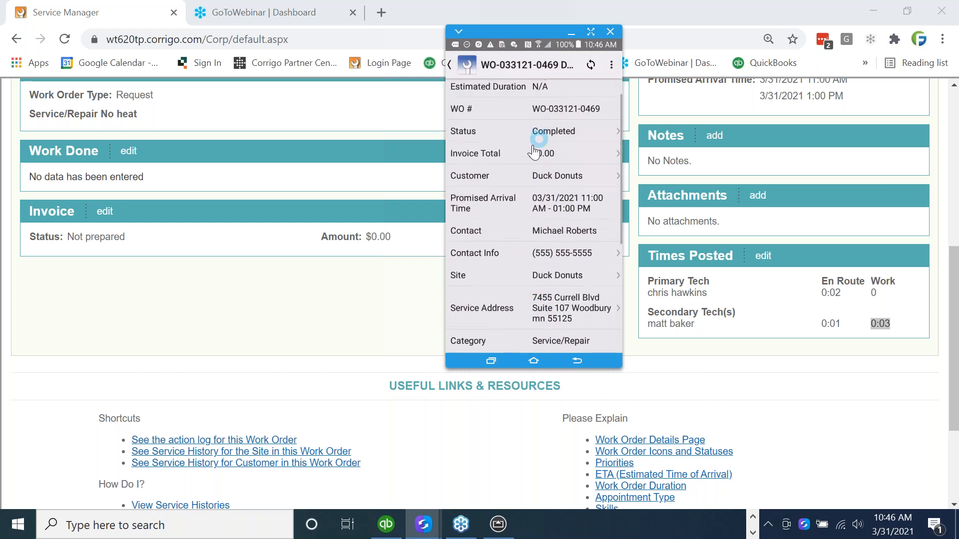
left_click(561, 159)
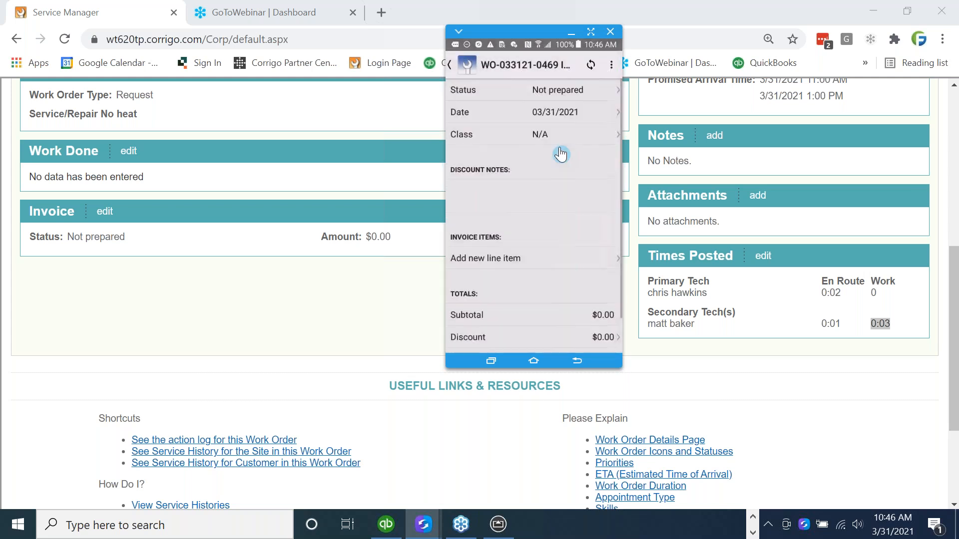
left_click(535, 259)
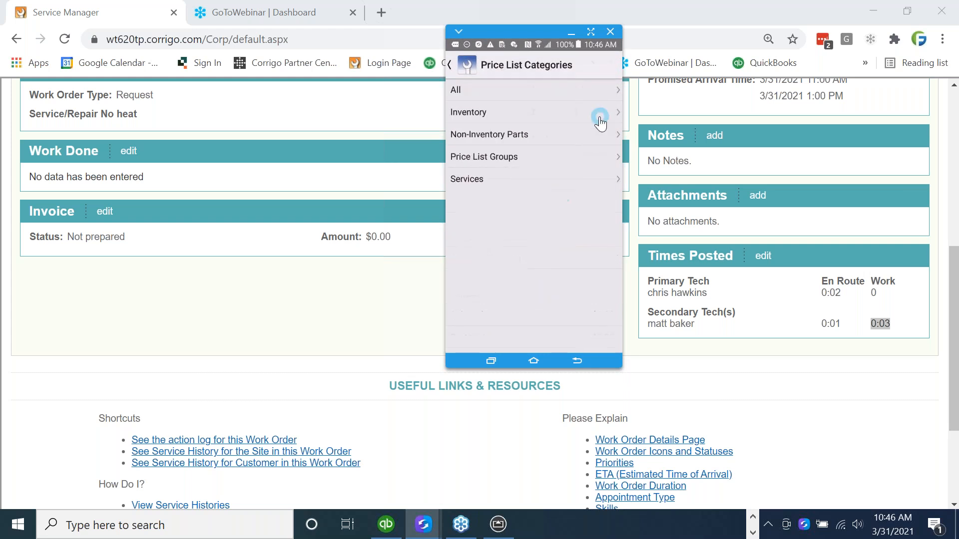
left_click(570, 92)
left_click(523, 91)
type("labor")
left_click(589, 91)
left_click(489, 215)
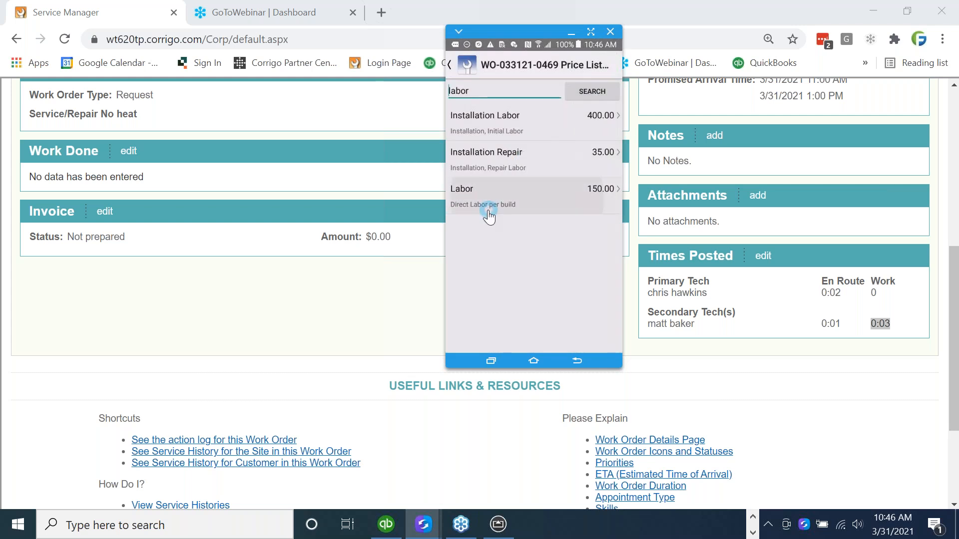
Set the labor line item's quantity to 2 and save it to the invoice.
left_click(613, 201)
key("BackSpace")
type("2")
left_click(554, 302)
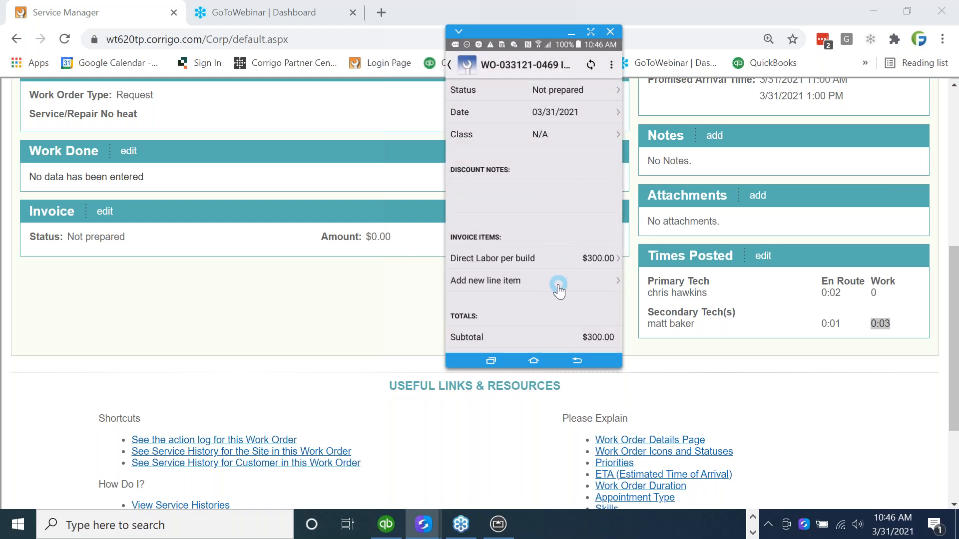
Start another invoice line item, view the Services price list and search the Inventory category for "parts".
left_click(558, 288)
left_click(484, 183)
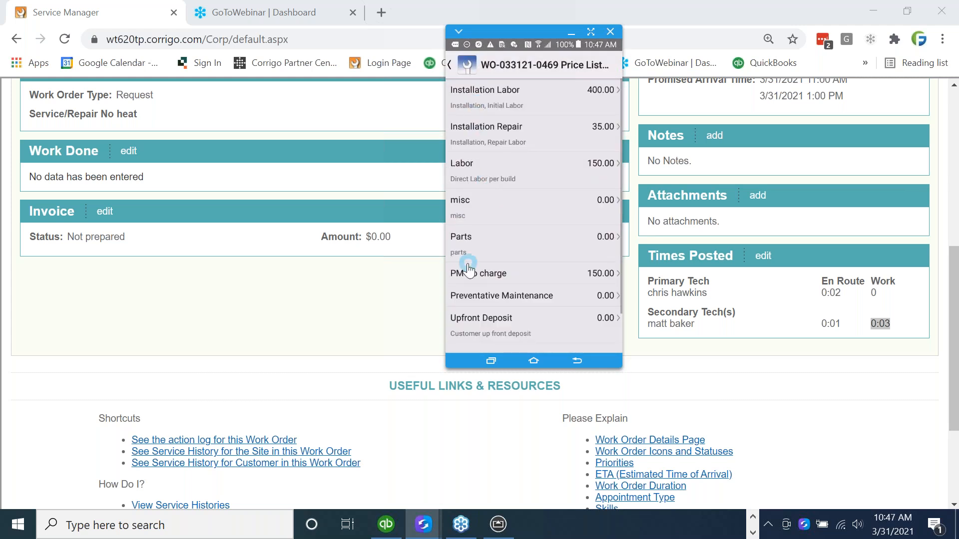
left_click(449, 65)
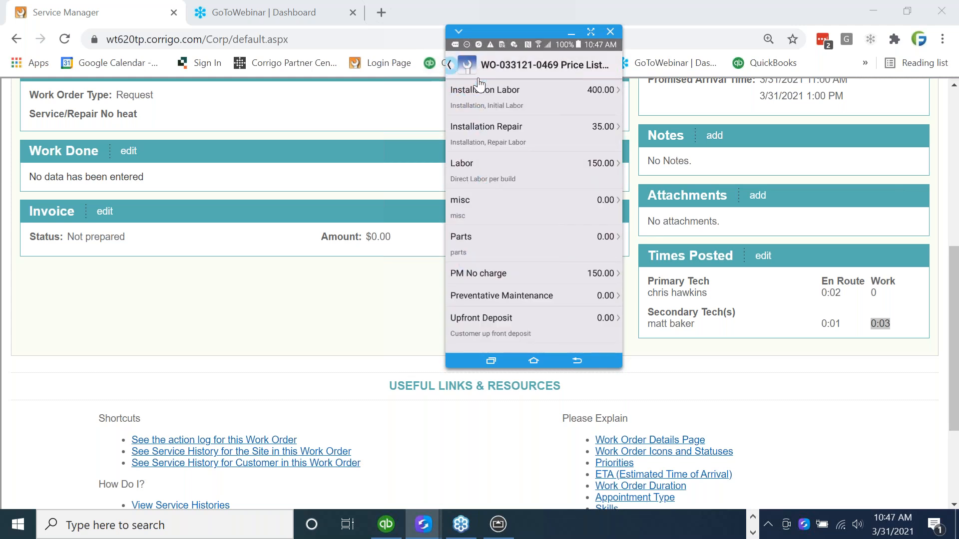
left_click(485, 115)
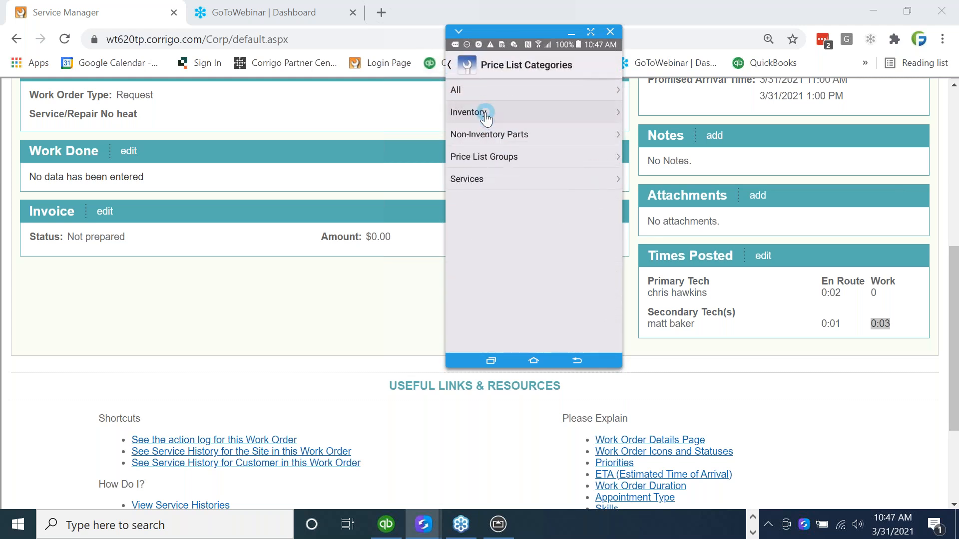
left_click(482, 93)
type("parts")
left_click(577, 98)
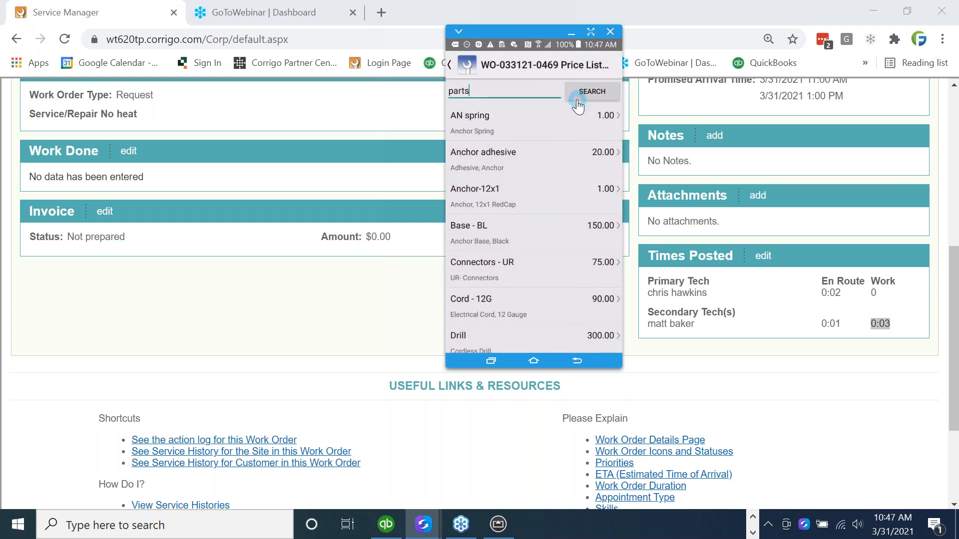
left_click(449, 65)
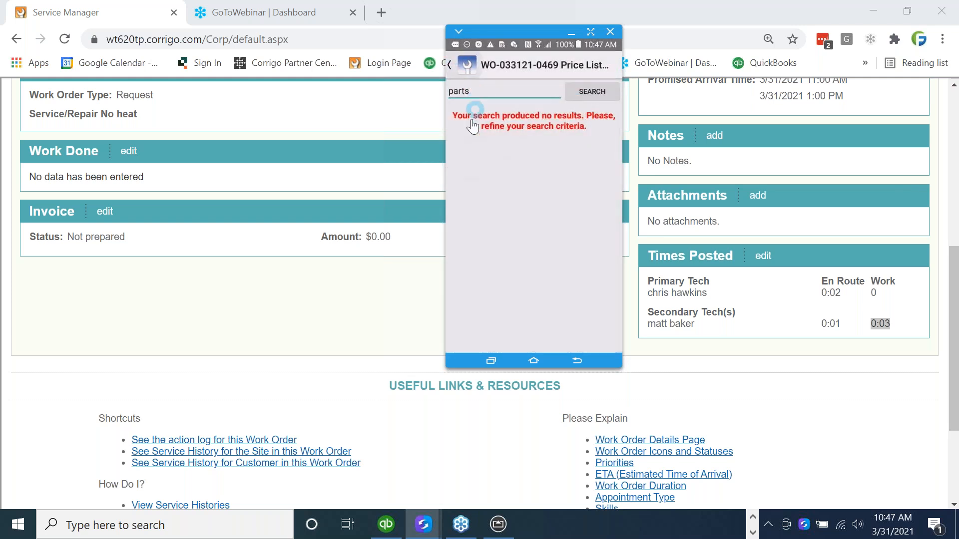
Search all price list items for "parts" and choose the Parts item for the invoice.
left_click(462, 90)
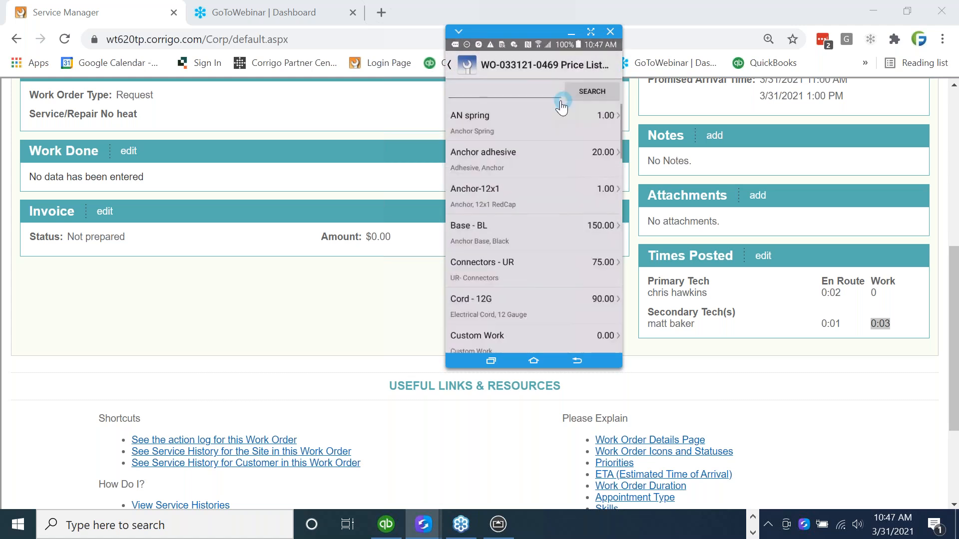
type("parts")
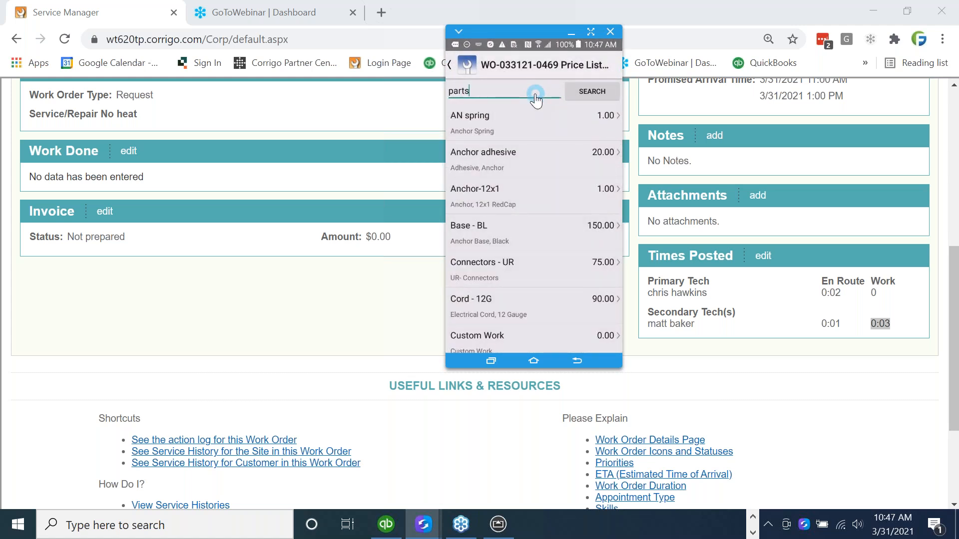
left_click(609, 91)
left_click(475, 118)
Replace the Parts line item's description with "Coil".
left_click(608, 172)
left_click(591, 141)
key("BackSpace")
key("BackSpace")
key("BackSpace")
key("BackSpace")
key("BackSpace")
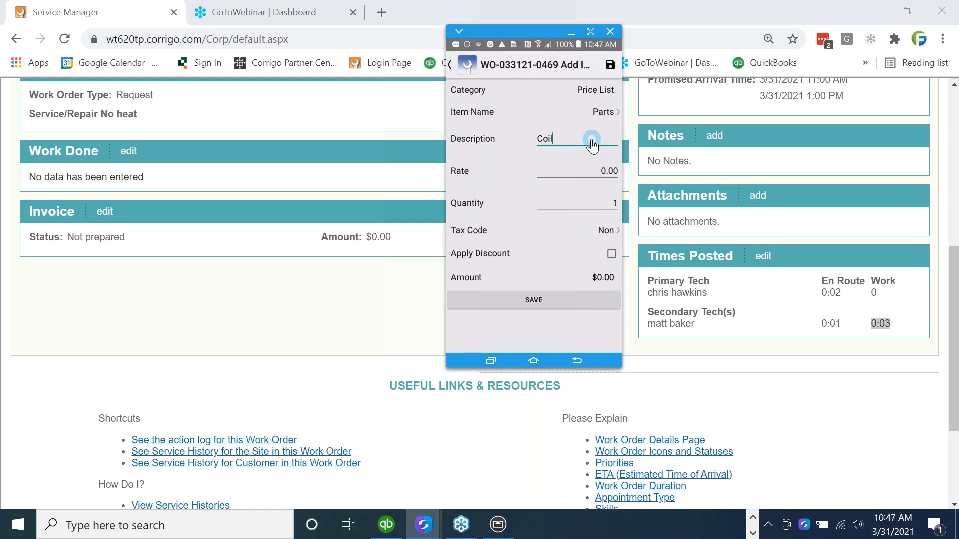
Set the Coil line item's rate to 30.00 in the phone mirror and save it to the invoice.
left_click(593, 168)
left_click(644, 167)
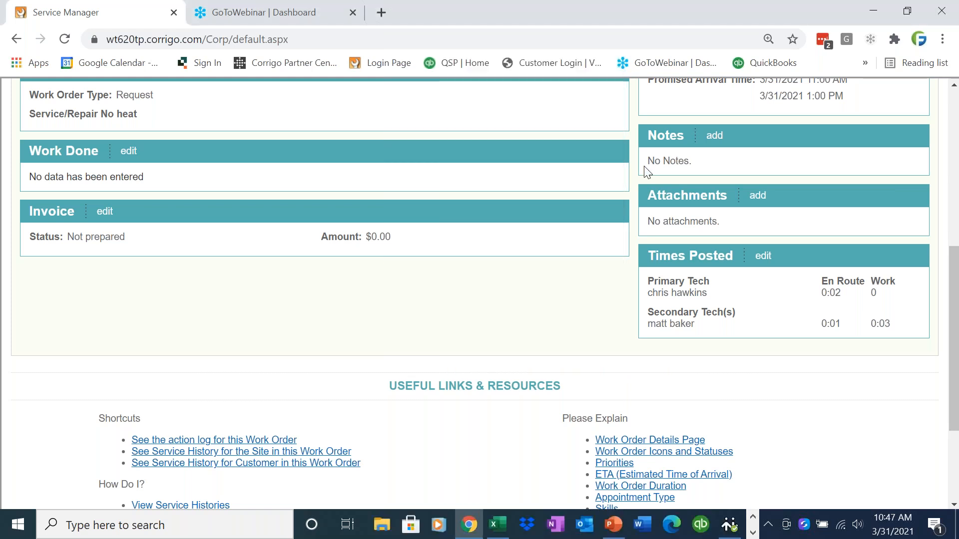
left_click(752, 534)
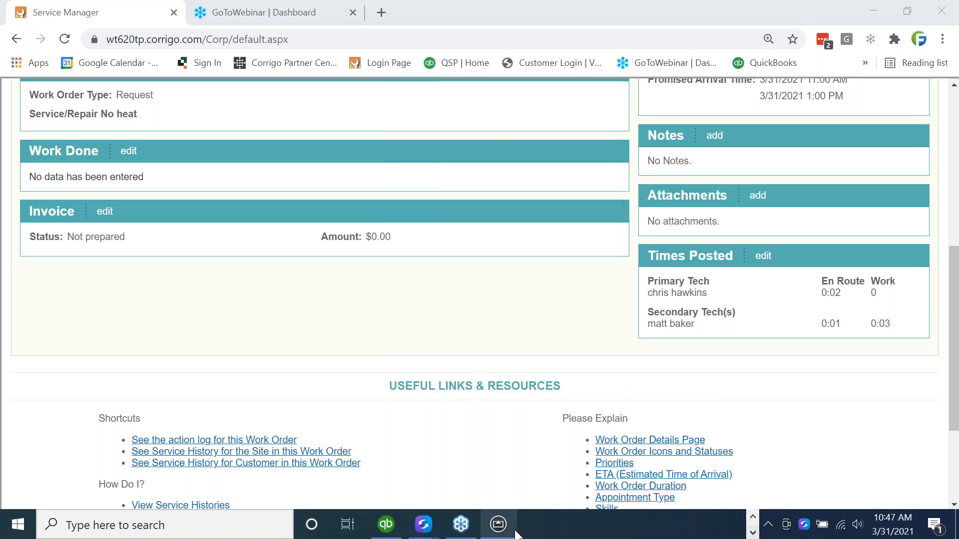
mouse_move(423, 527)
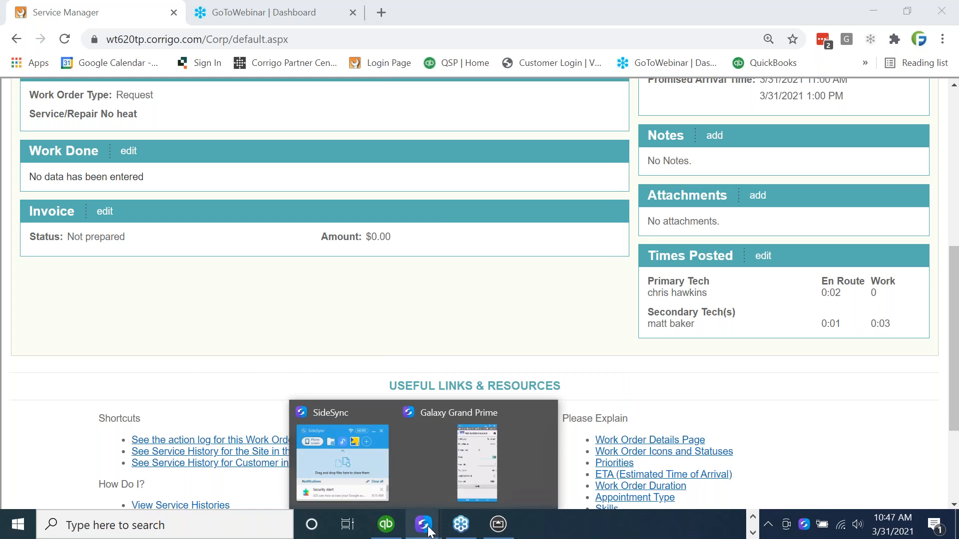
left_click(439, 495)
left_click(593, 168)
type("30.00")
left_click(534, 301)
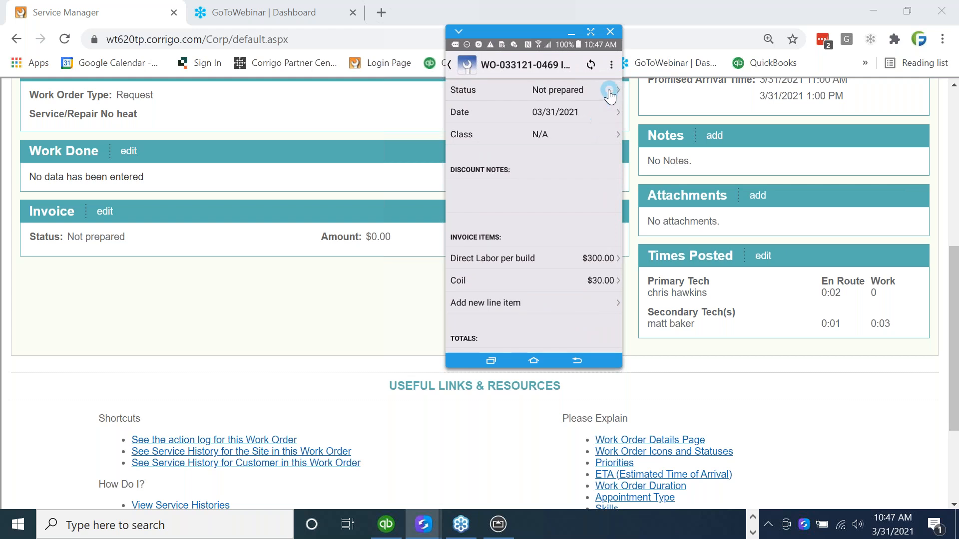
Start accepting the signature for the Duck Donuts invoice, review and accept the printout, then sign and submit it.
left_click(611, 64)
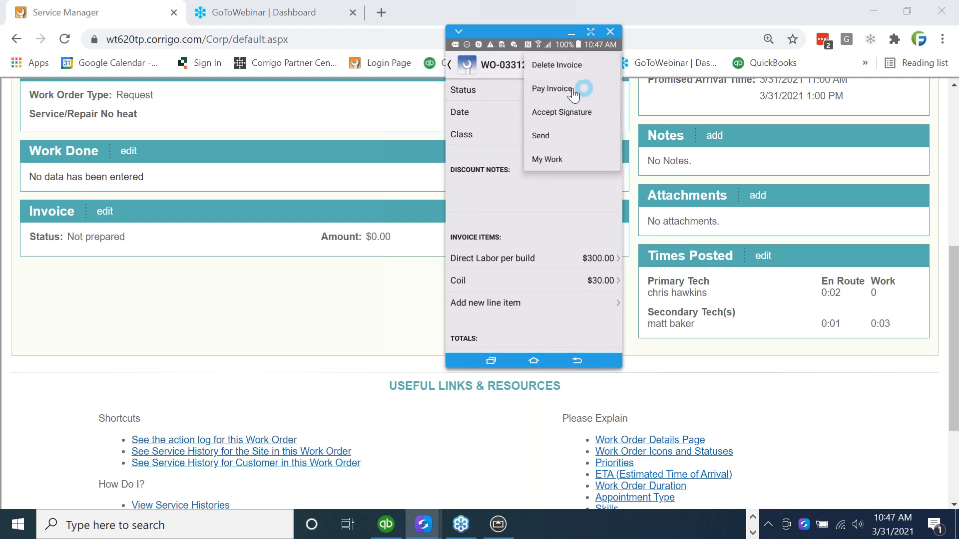
left_click(562, 113)
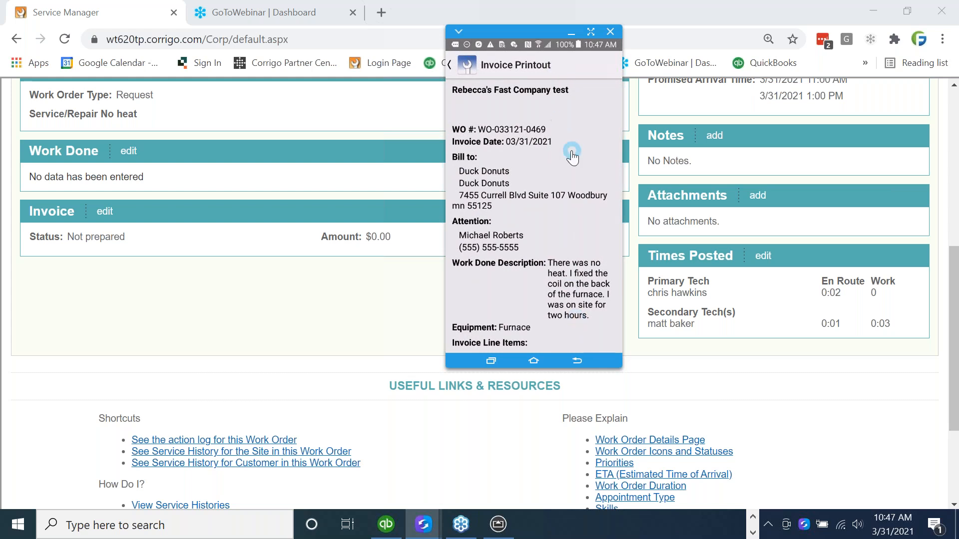
left_click_drag(569, 321, 567, 203)
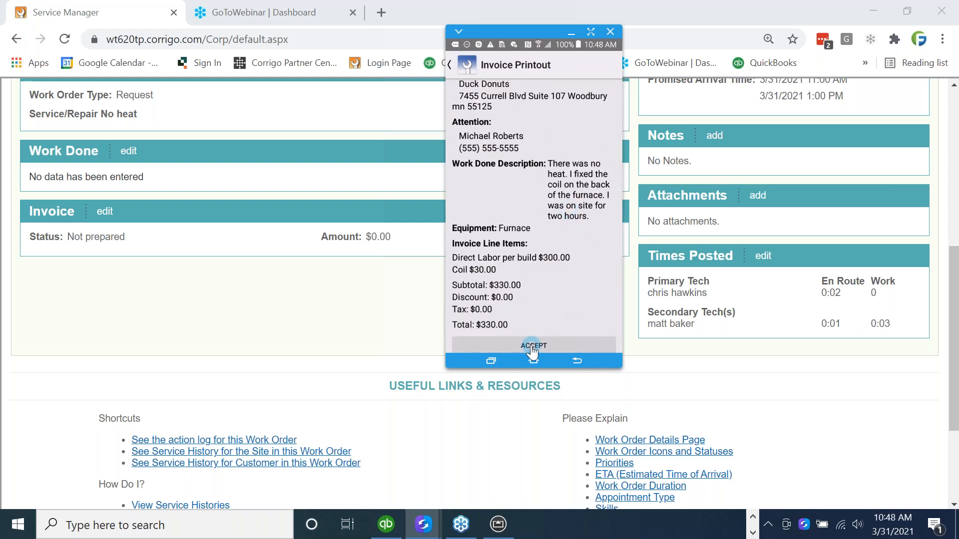
left_click(532, 346)
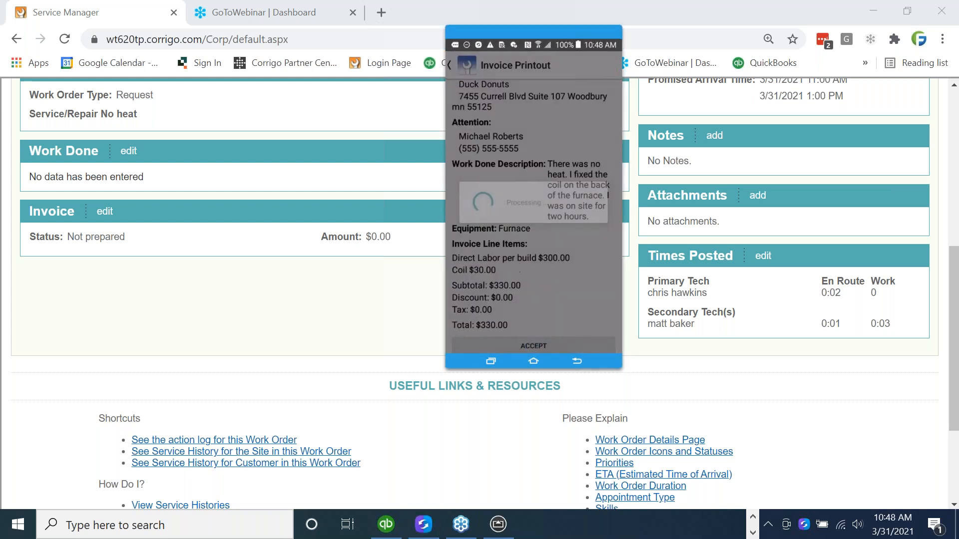
left_click_drag(480, 215, 481, 248)
mouse_move(487, 196)
left_mouse_down()
mouse_move(557, 208)
mouse_move(565, 220)
left_mouse_up()
left_click(652, 135)
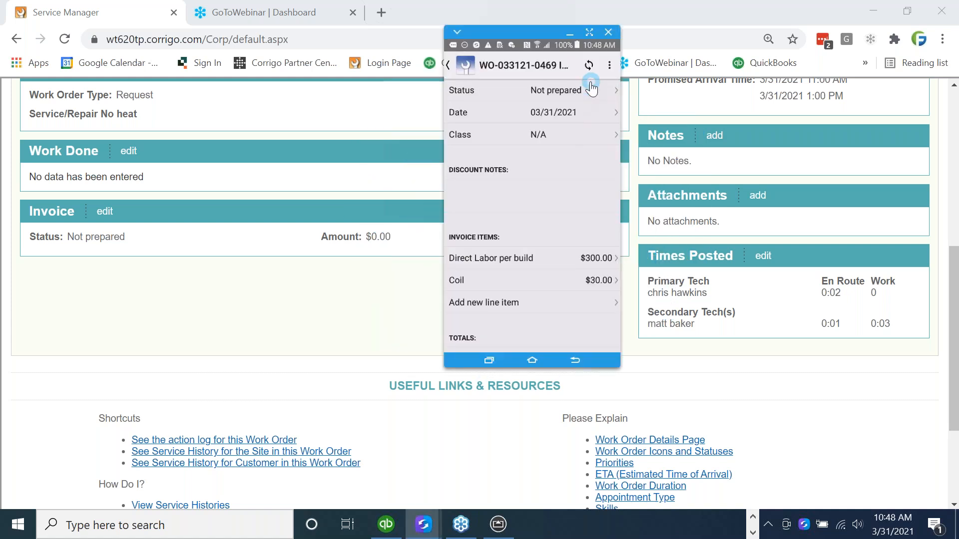
Pay the invoice by check, received from "Duck Doughnuts" with reference number 1234, and charge the full amount.
left_click(609, 66)
left_click(553, 92)
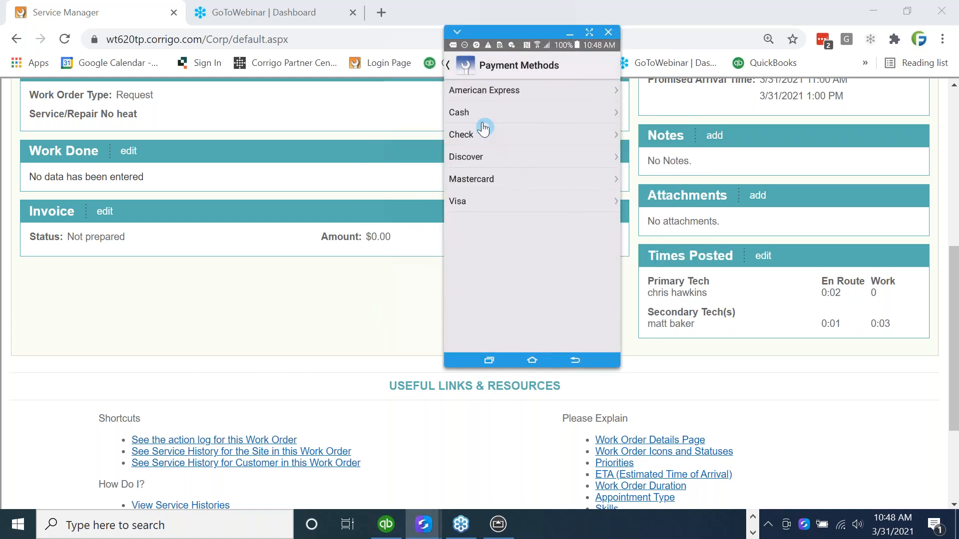
left_click(481, 136)
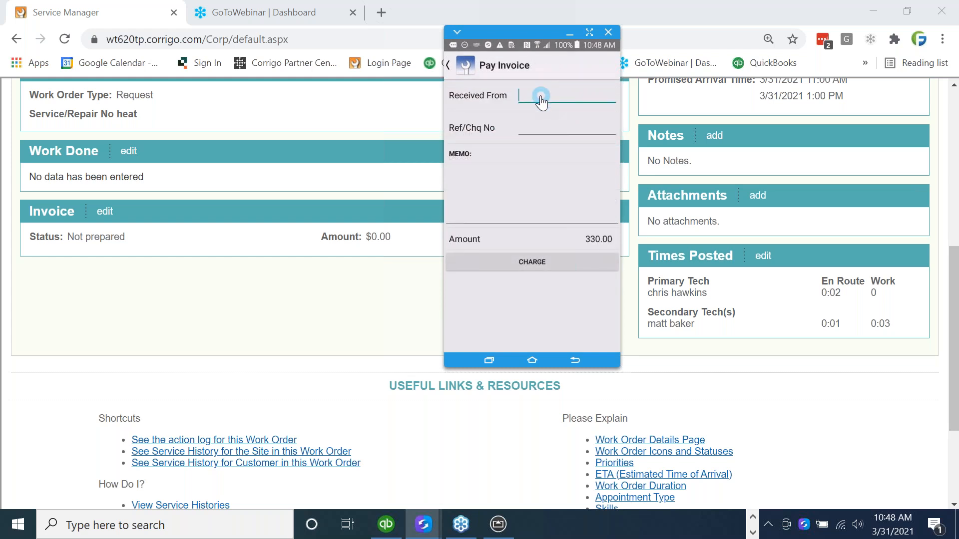
type("Duck Doughnuytsnuts")
left_click(541, 125)
type("124")
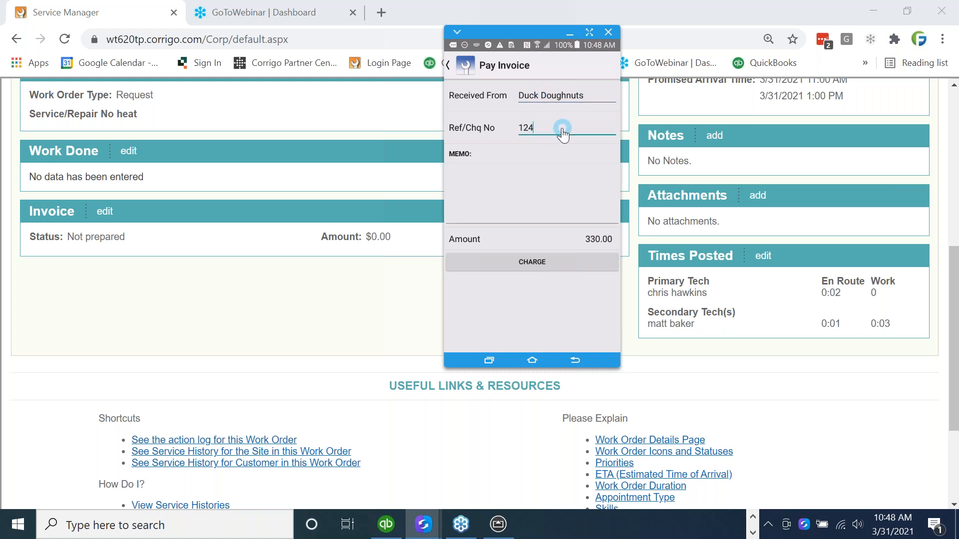
key("BackSpace")
type("34")
left_click(532, 264)
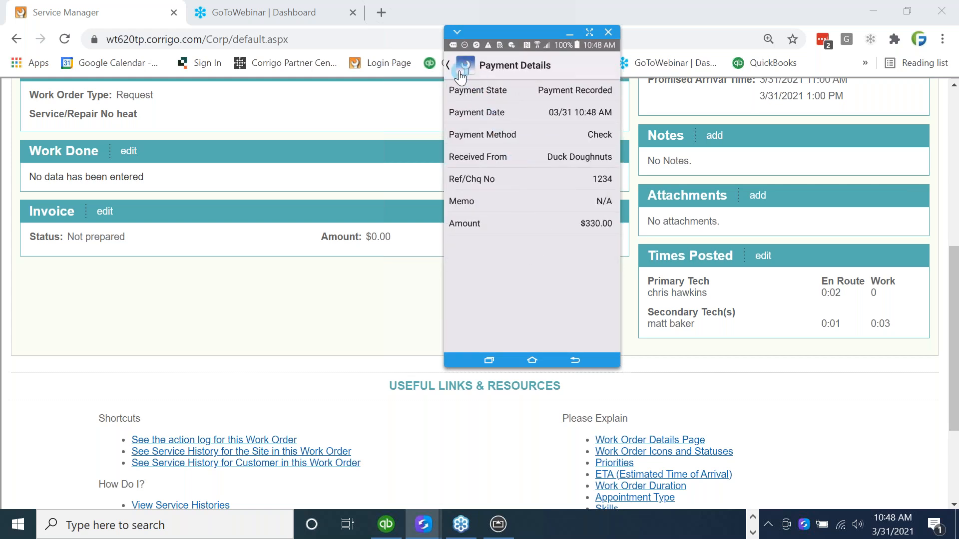
Minimize the phone mirror, reload the work order page and review its work done, invoice, attachments and posted times.
left_click(568, 34)
scroll(957, 357, "up", 7)
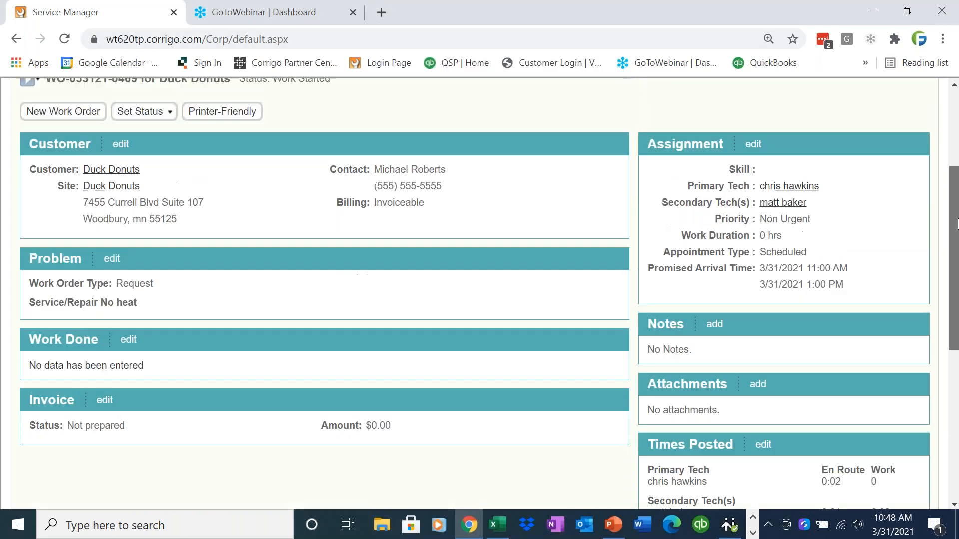
left_click(345, 44)
key("Return")
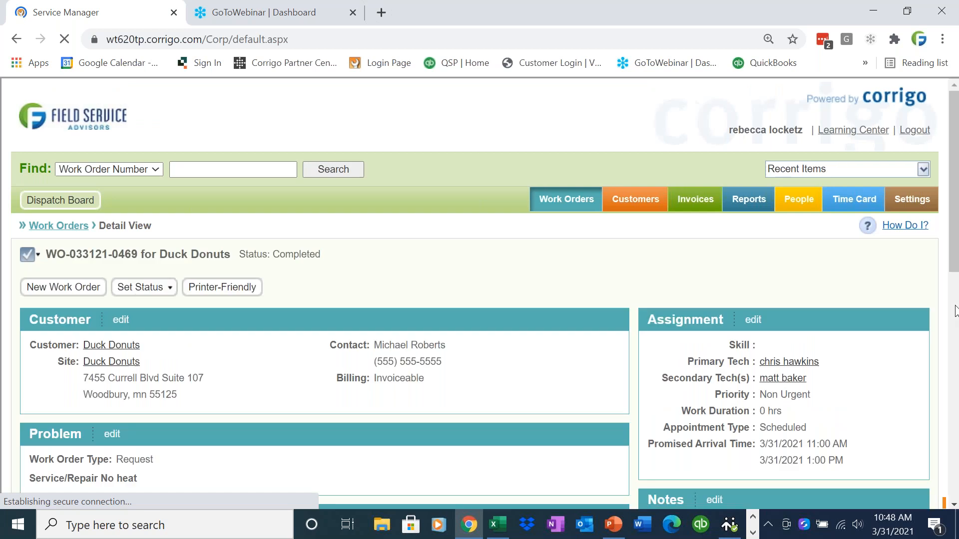
left_click_drag(955, 283, 955, 376)
left_click_drag(892, 421, 872, 420)
mouse_move(957, 363)
left_mouse_down()
mouse_move(958, 329)
mouse_move(958, 364)
left_mouse_up()
left_click_drag(221, 420, 27, 401)
left_click(239, 417)
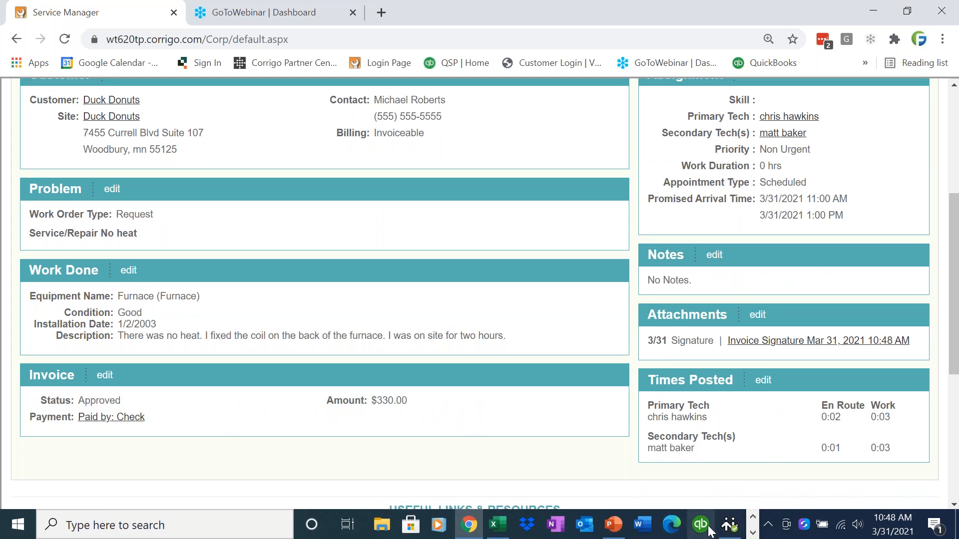
Switch to QuickBooks and launch the Service Manager synchronization wizard from the Intuit Field Svc. Integration.
left_click(752, 532)
mouse_move(406, 529)
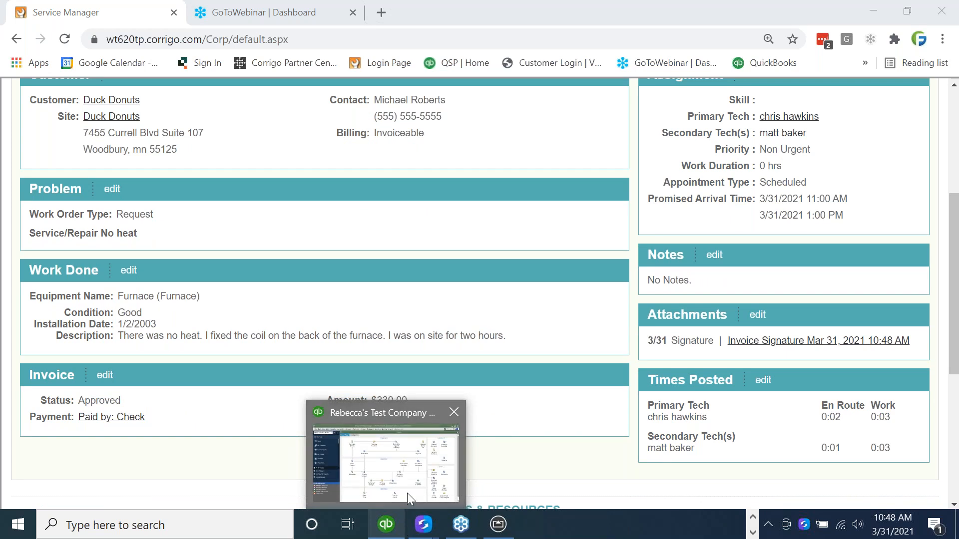
left_click(407, 493)
left_click(18, 32)
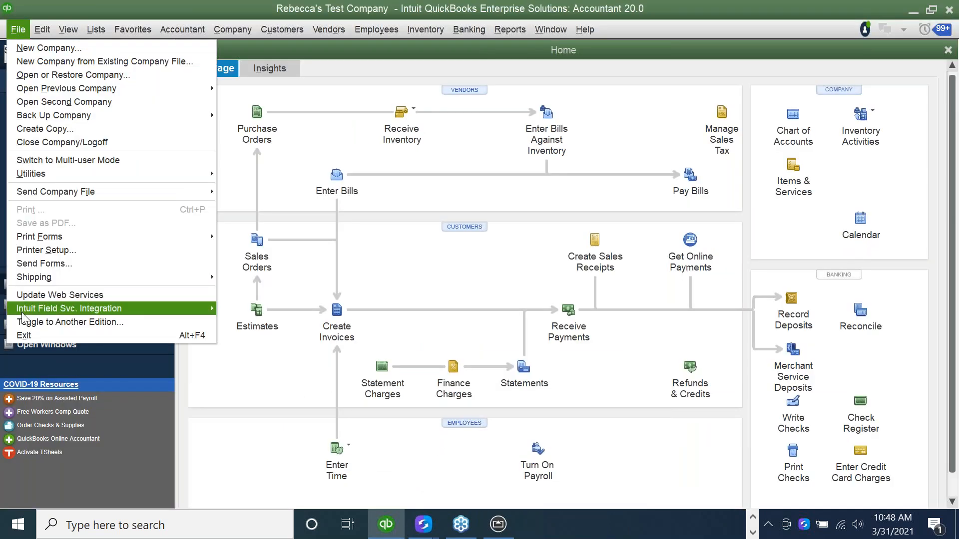
mouse_move(190, 308)
left_click(237, 308)
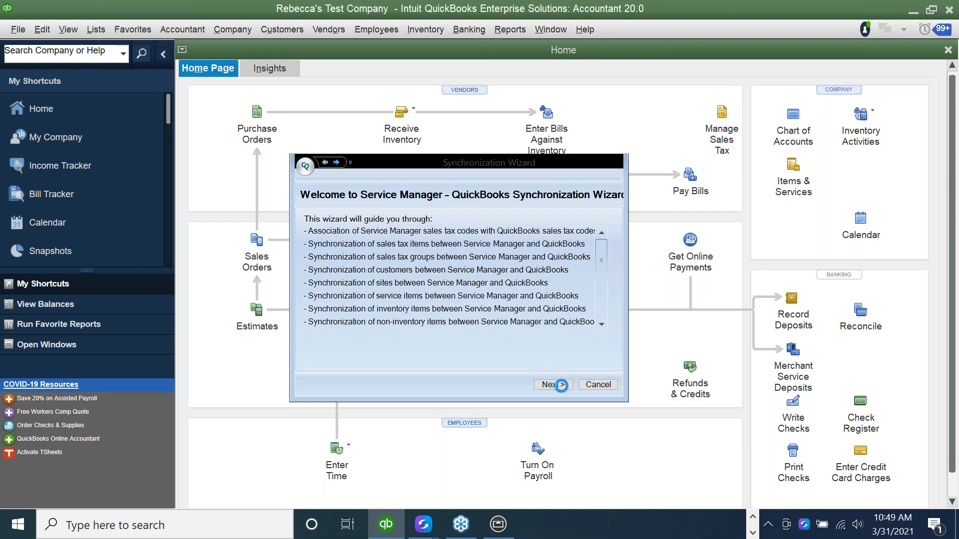
Advance the synchronization wizard, keep the suggested employee association and import the approved Duck Donuts invoice into QuickBooks.
left_click(559, 385)
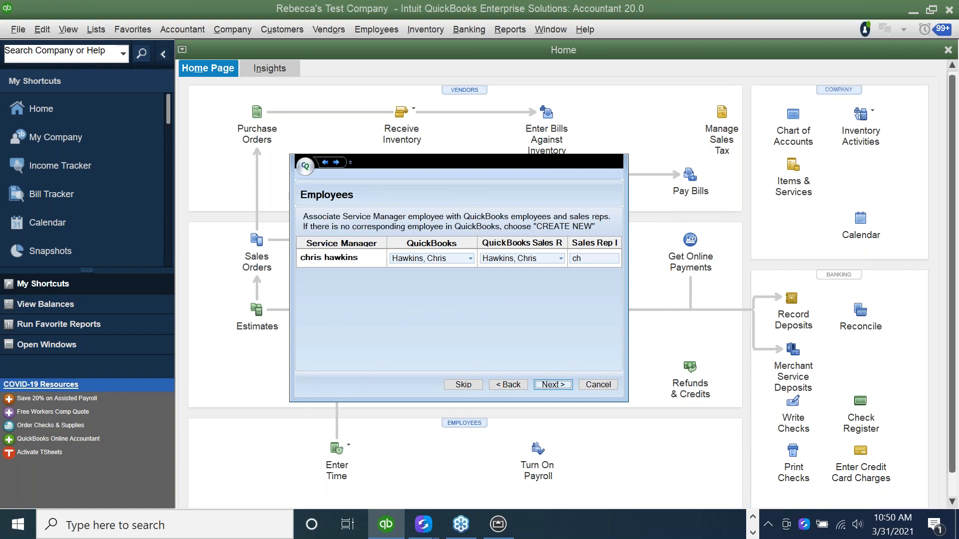
left_click(550, 383)
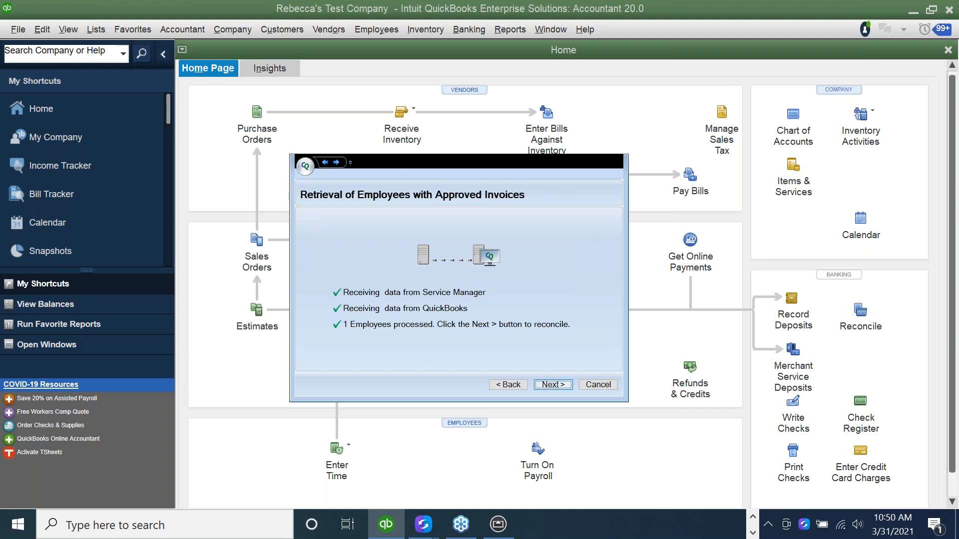
key("Return")
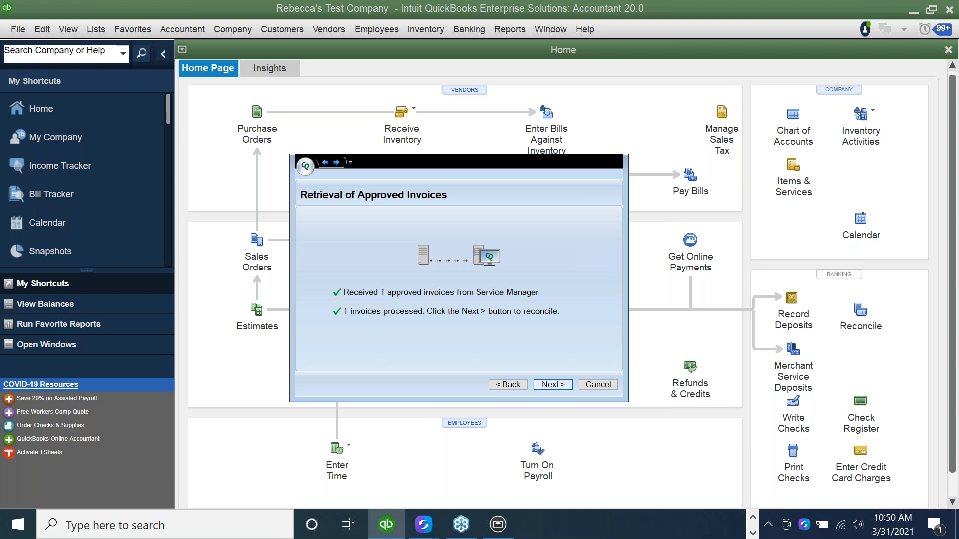
left_click(553, 384)
left_click(553, 384)
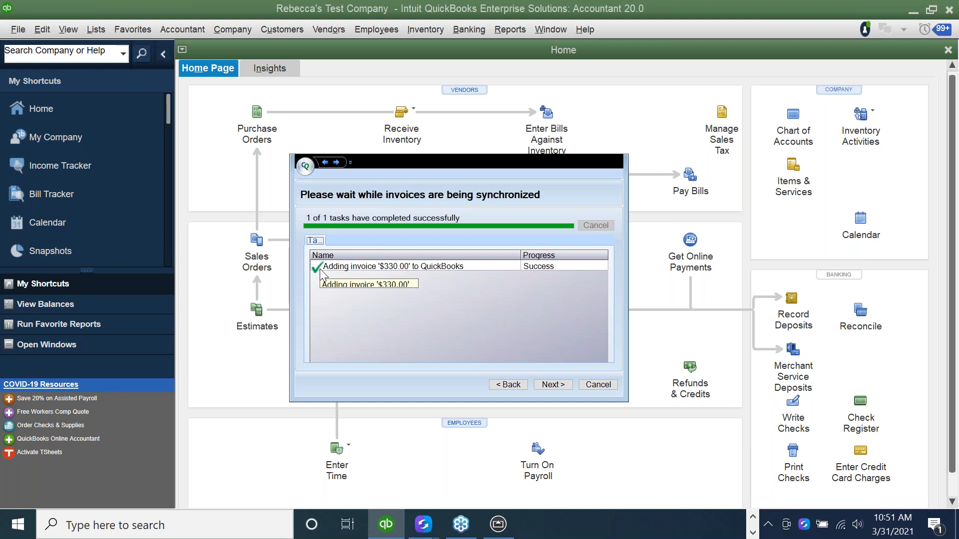
Import the Duck Donuts check payment, continue past the approved time cards and finish the synchronization wizard.
left_click(552, 385)
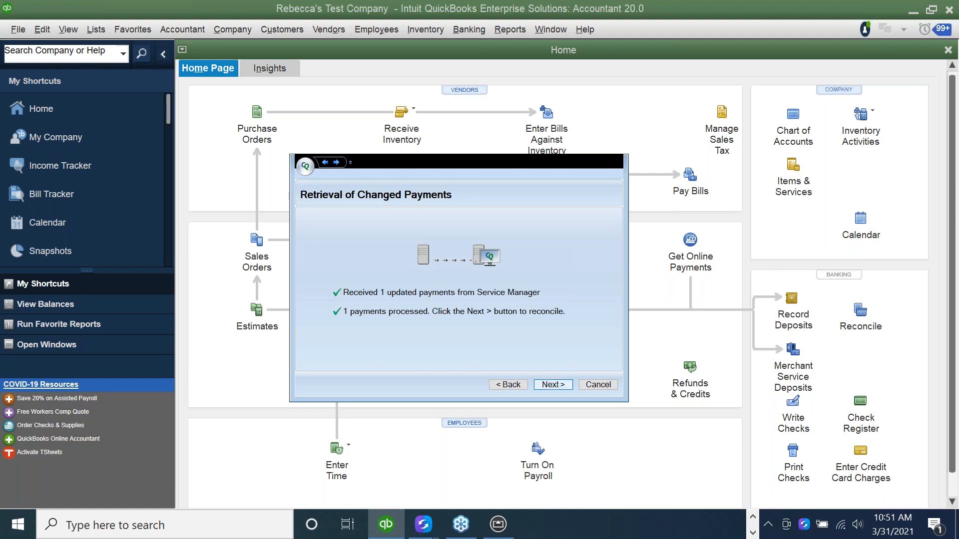
key("Return")
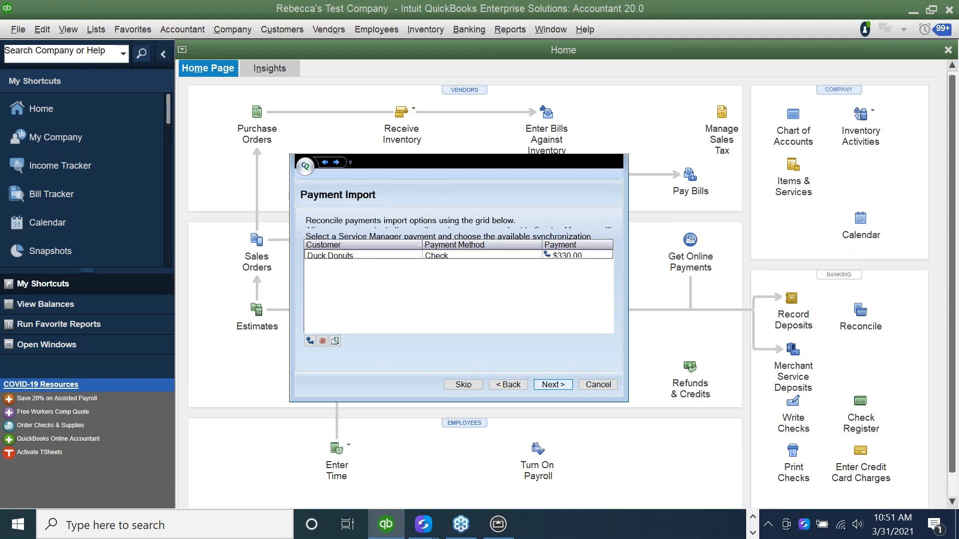
key("Return")
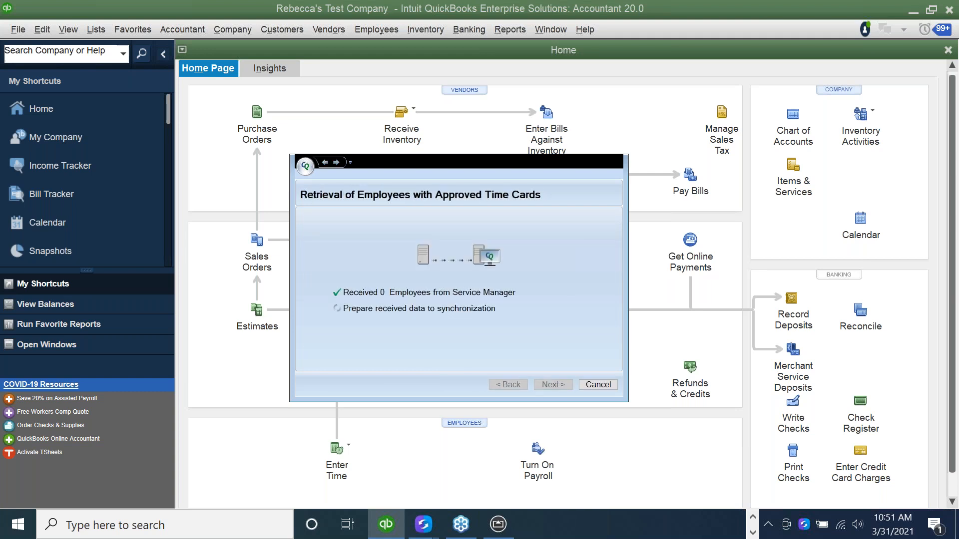
left_click(553, 385)
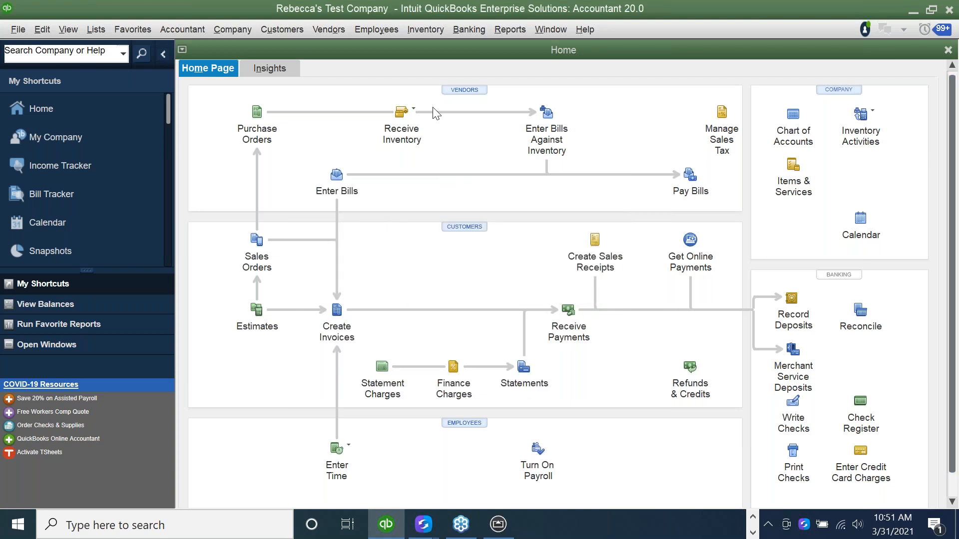
Search the Customer Center for "duck", open the Duck Donuts invoice dated 03/31/2021 and check its work description.
left_click(278, 31)
left_click(283, 47)
left_click(200, 149)
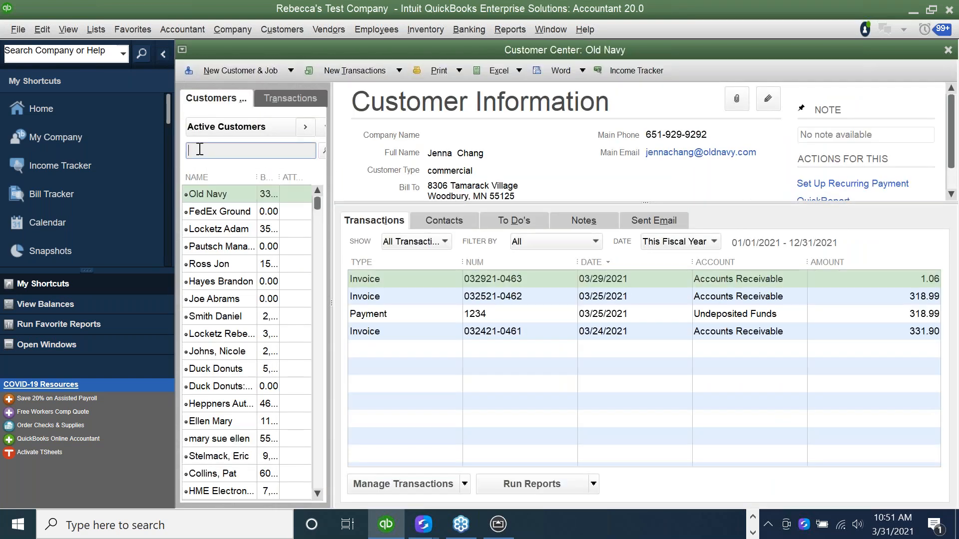
type("duck")
left_click(322, 150)
left_click(395, 280)
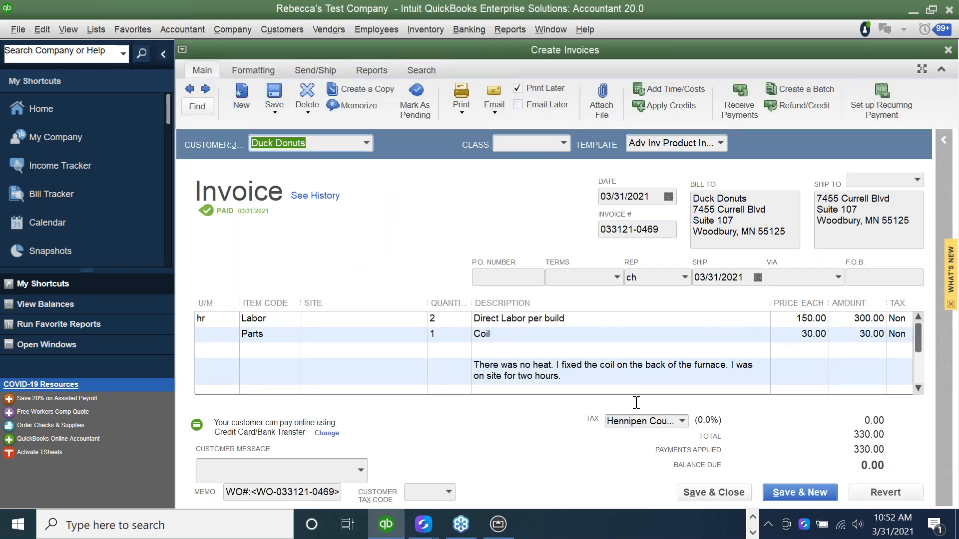
left_click(575, 378)
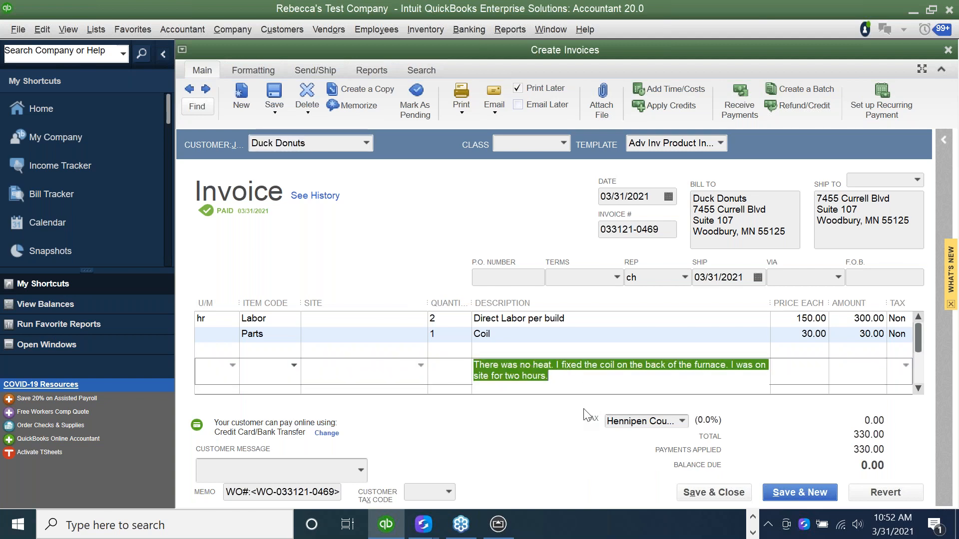
Preview the e-mail for the Duck Donuts invoice and close it without sending.
left_click(496, 118)
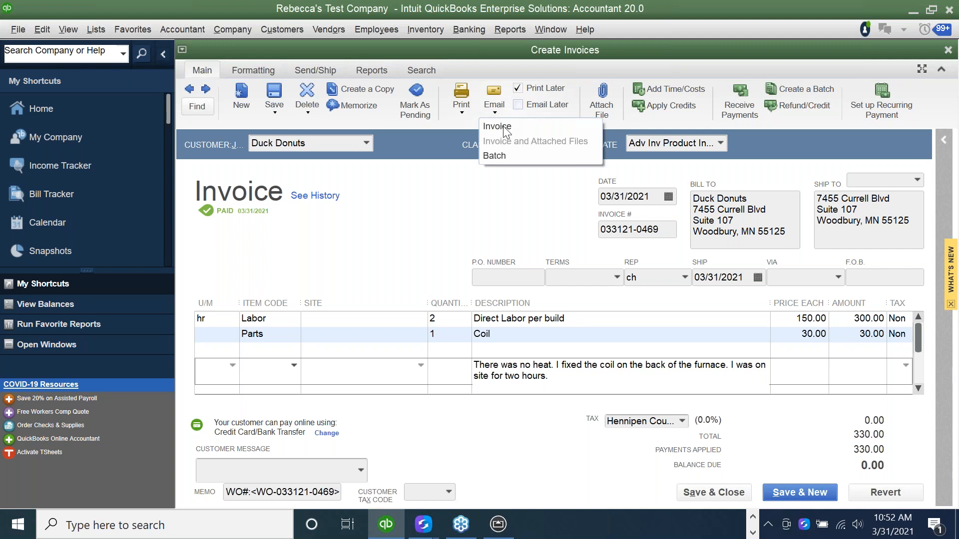
left_click(504, 128)
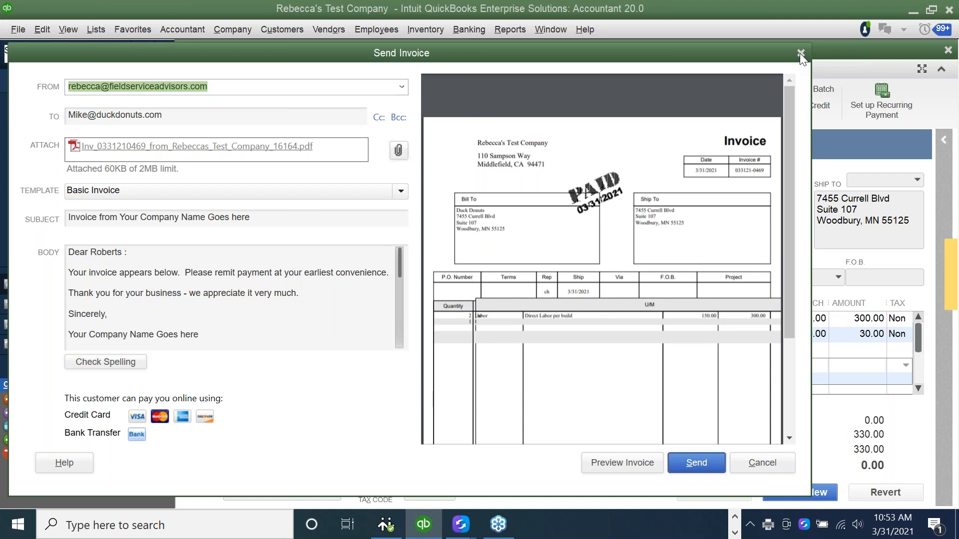
left_click(800, 54)
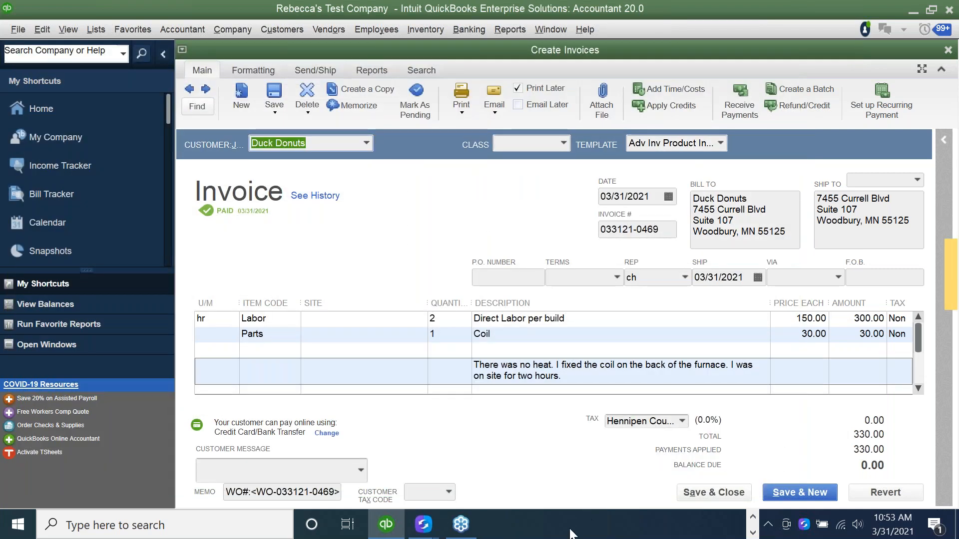
Switch back to the Service Manager window in Chrome.
left_click(754, 518)
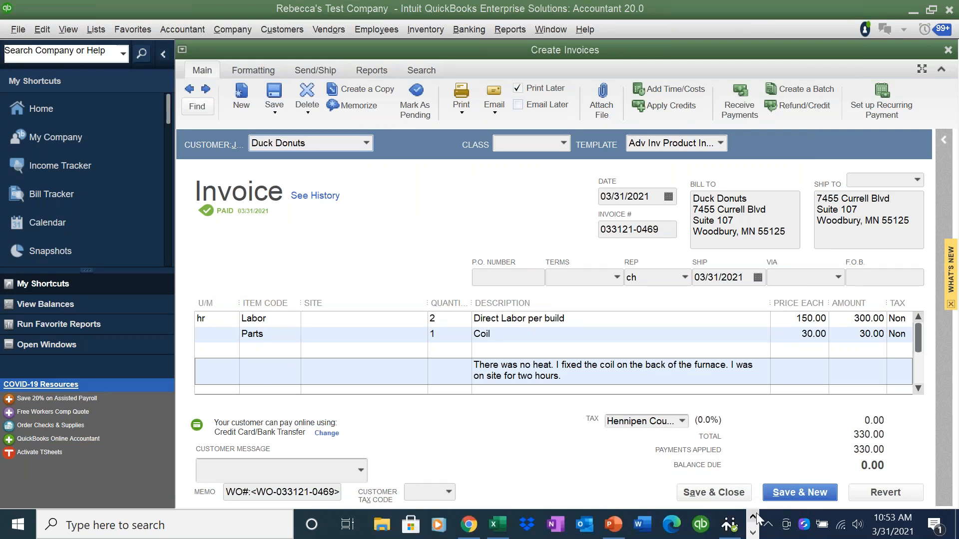
mouse_move(478, 533)
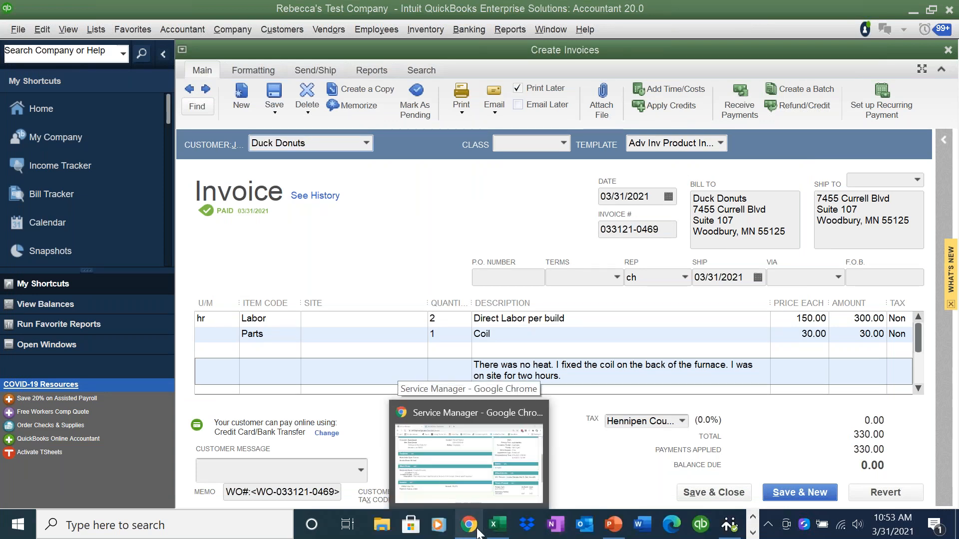